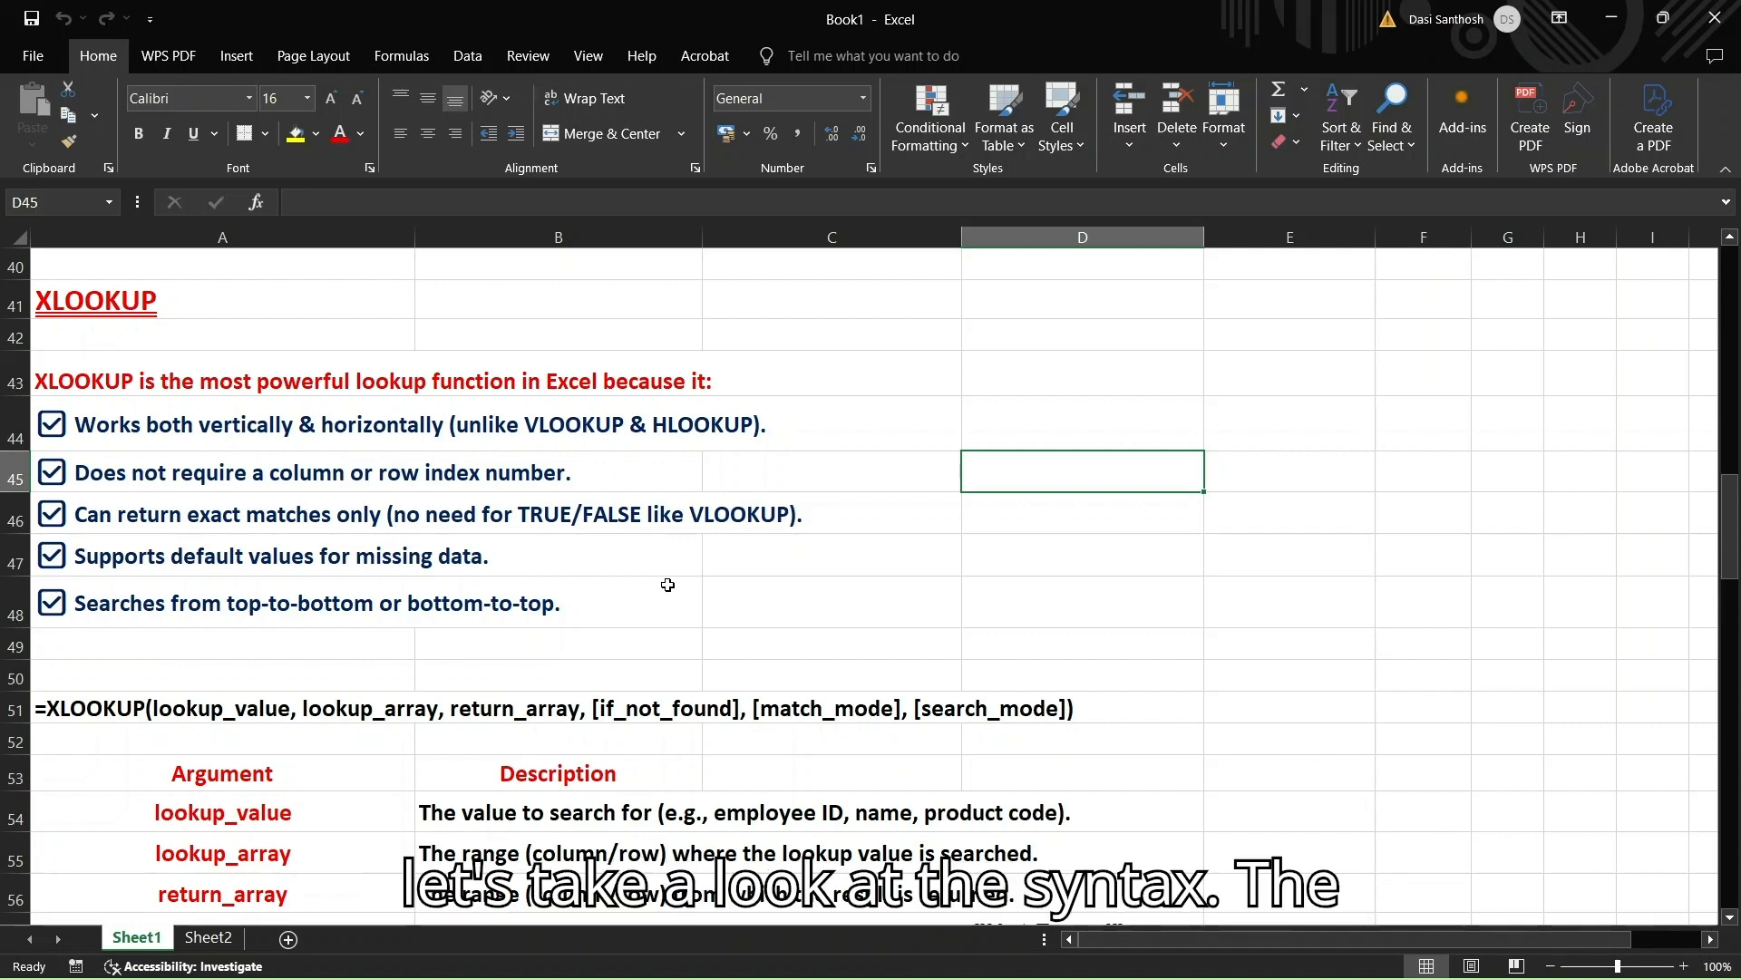
Scroll past the XLOOKUP argument descriptions down to the Example 1 employee salary table
scroll(617, 588, down, 2)
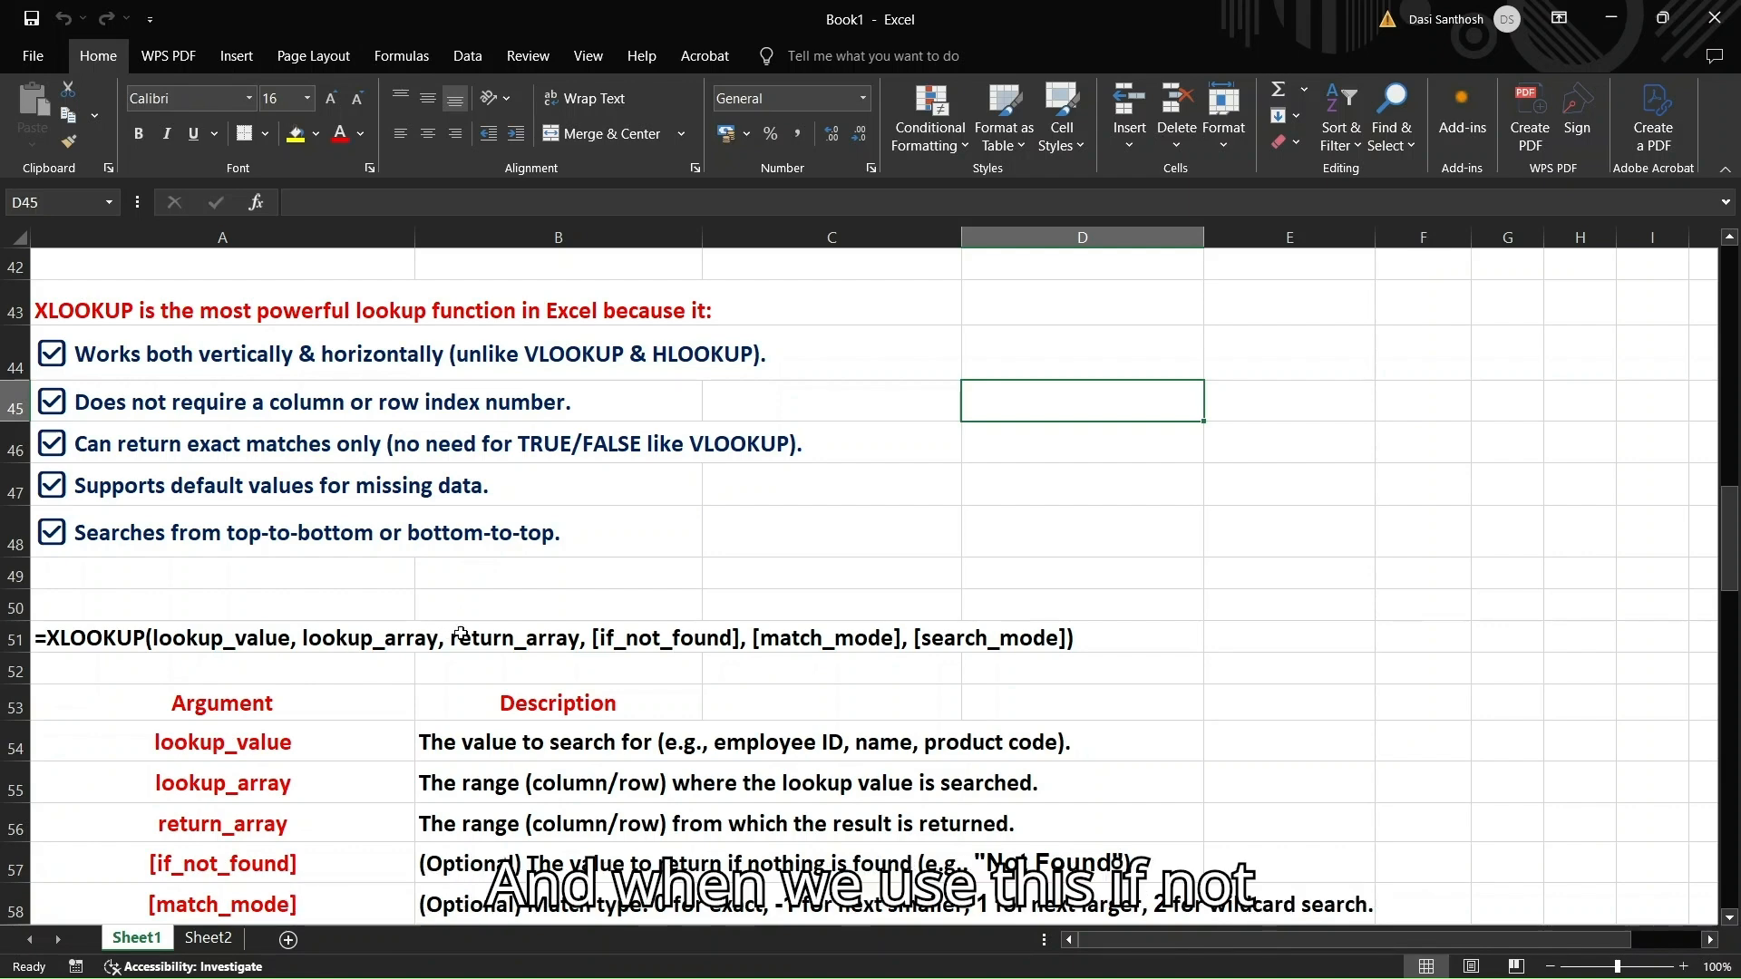
scroll(639, 649, down, 1)
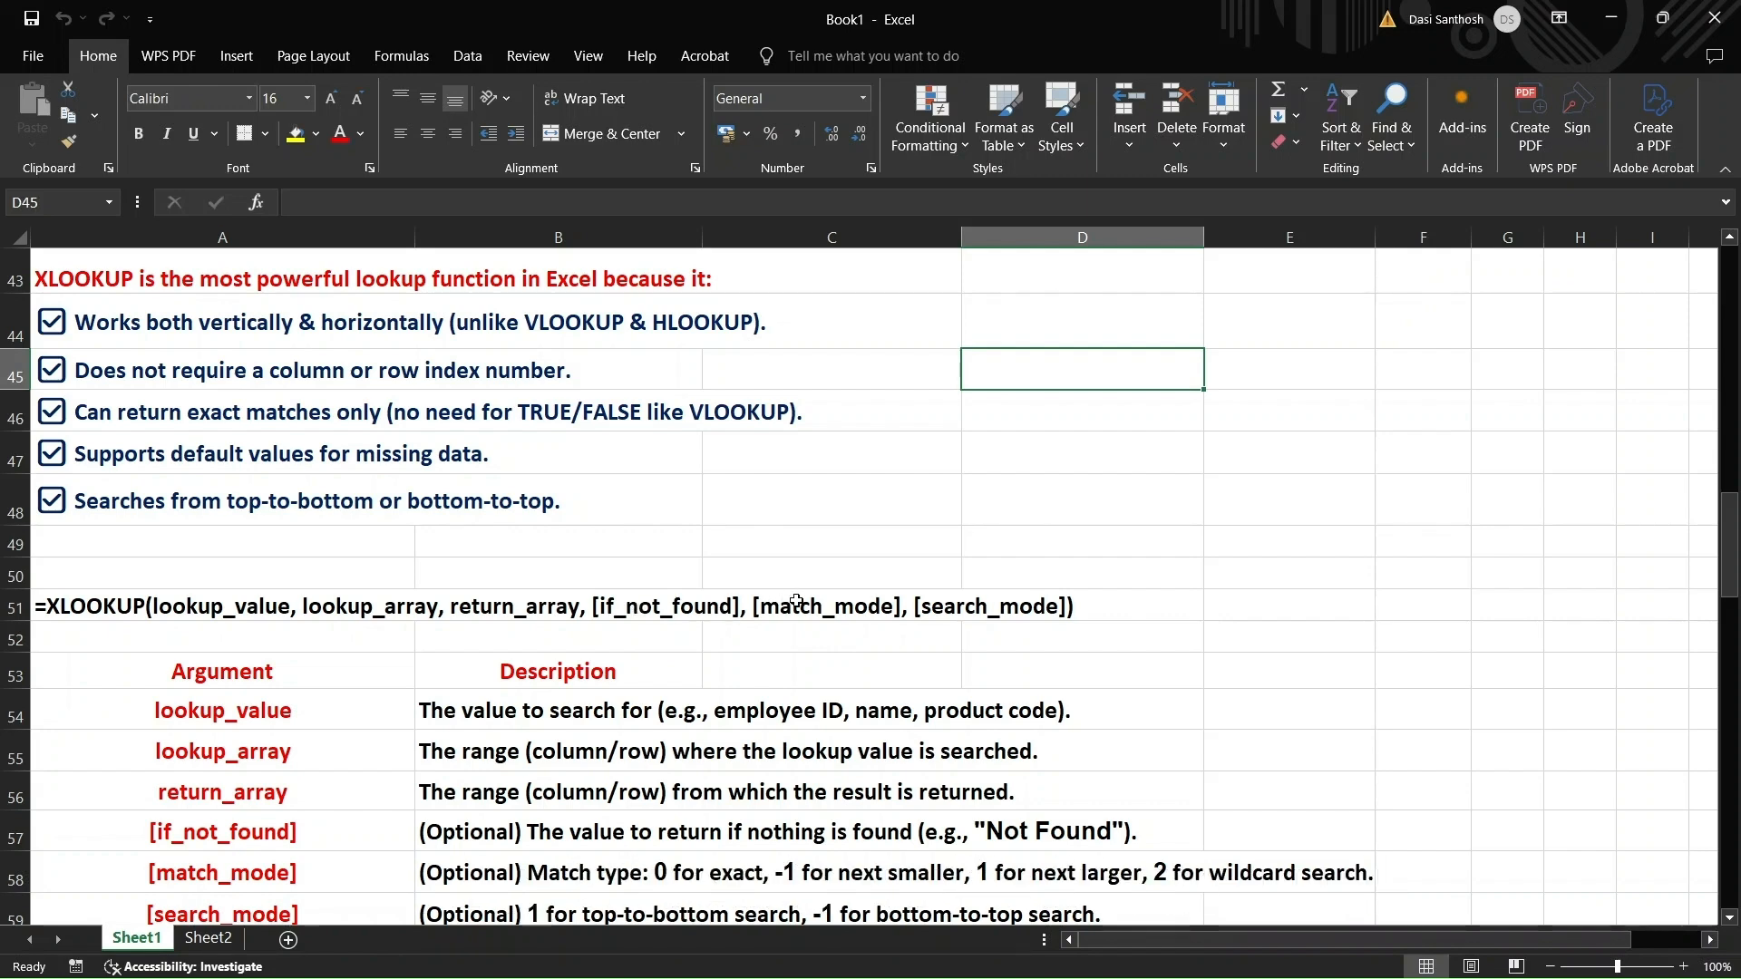
scroll(797, 601, down, 1)
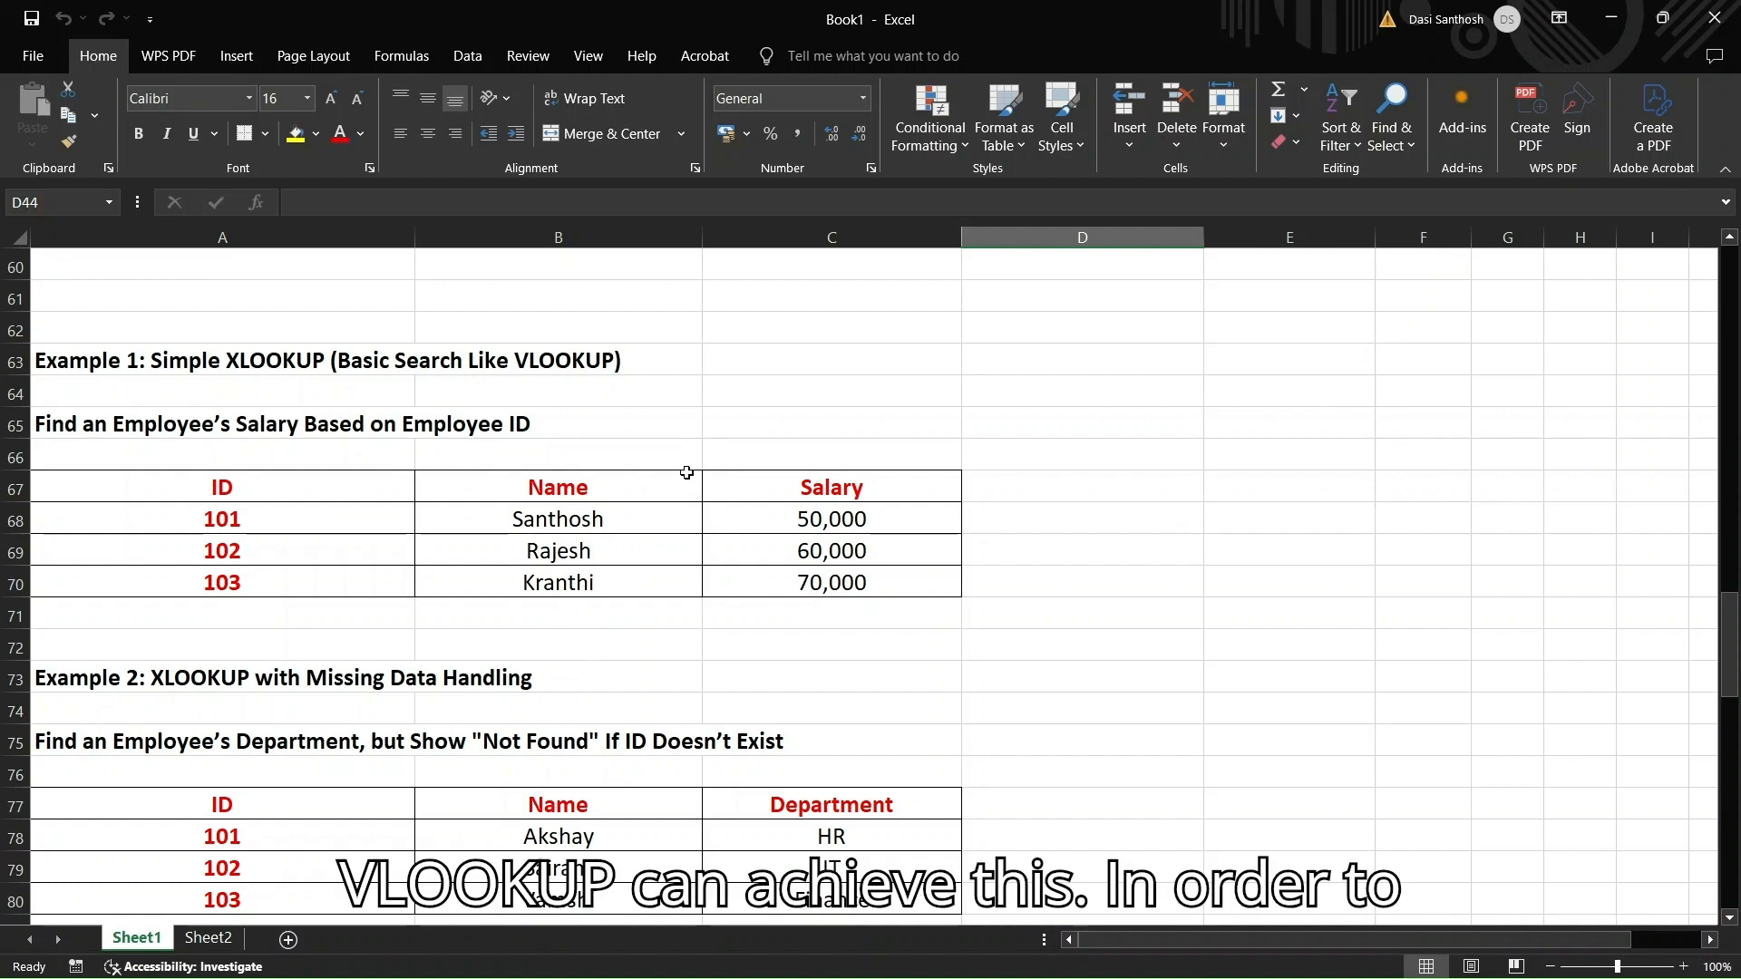
In D67, enter =VLOOKUP(102,A67:C70,3,FALSE) to return ID 102's salary, 60000
click(1070, 482)
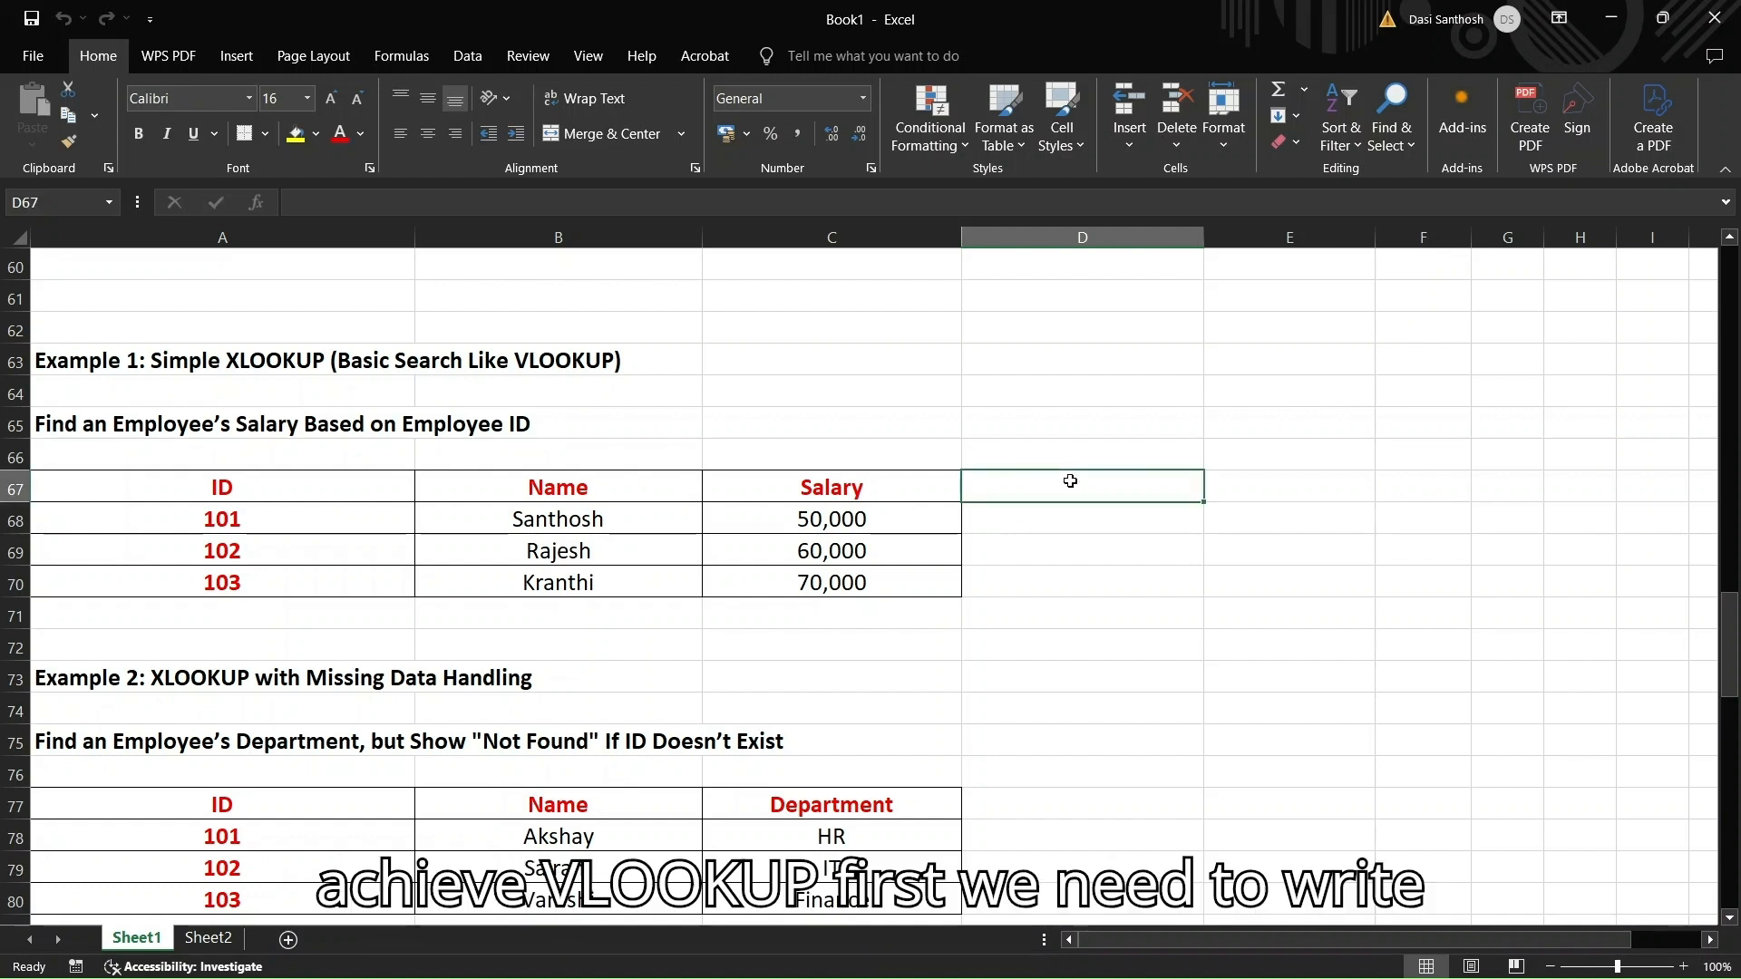
text(=)
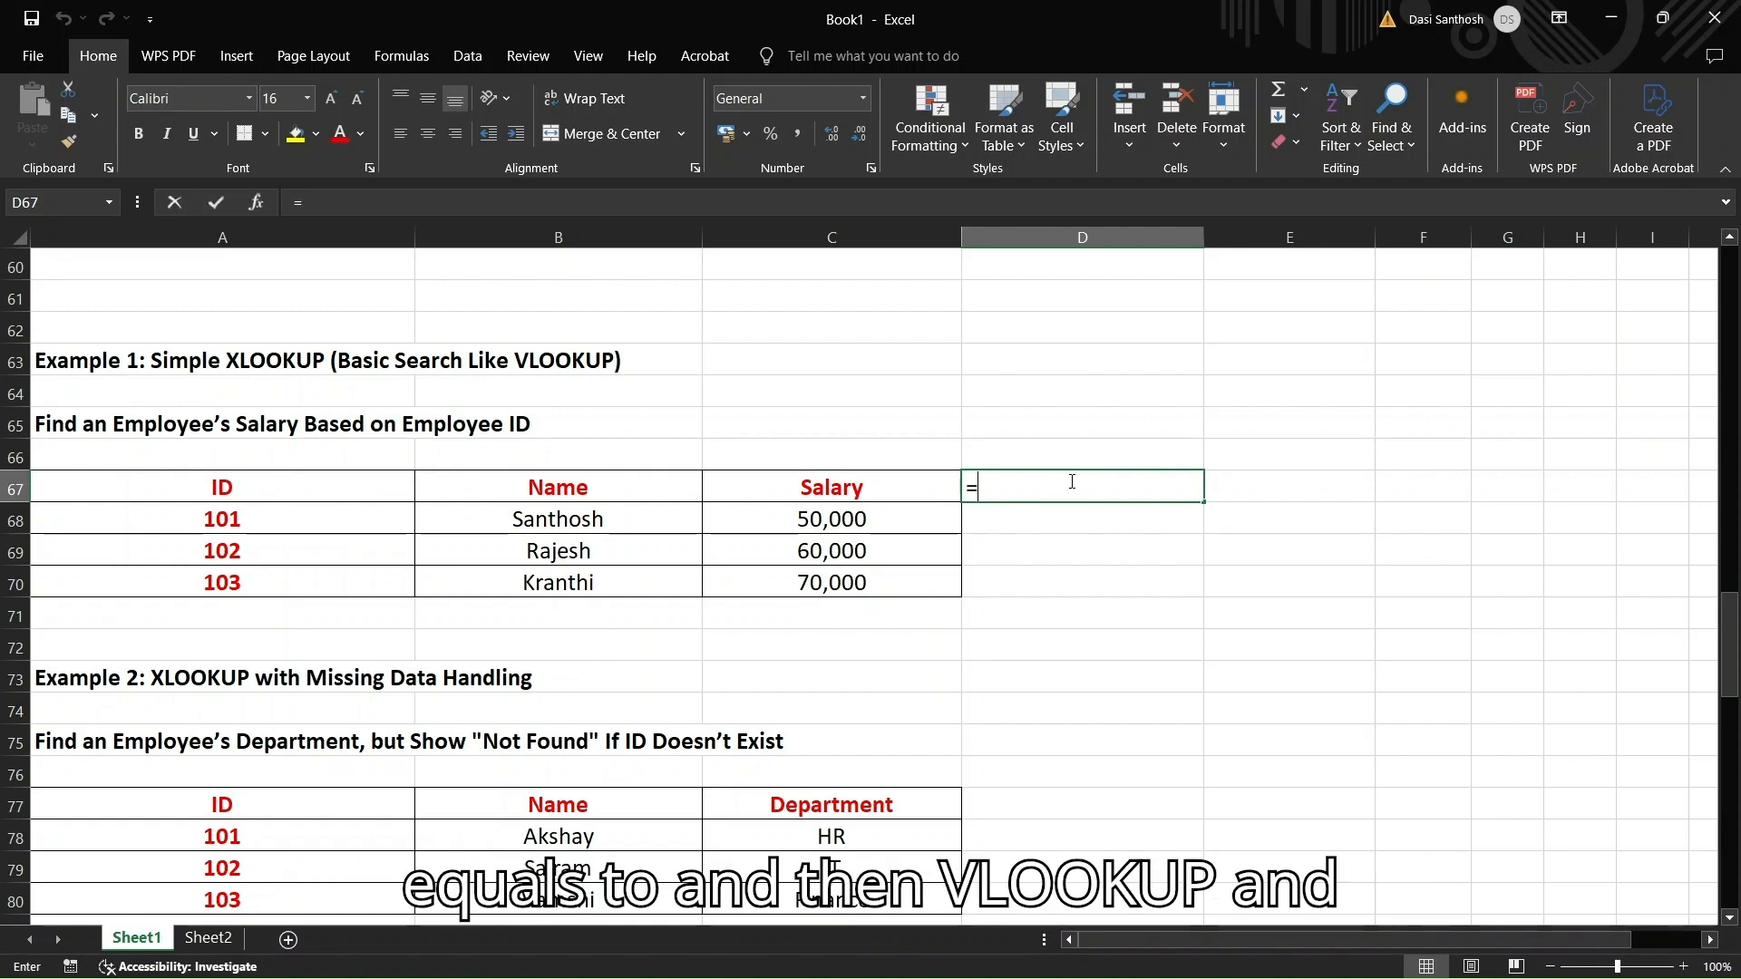
text(VLOO)
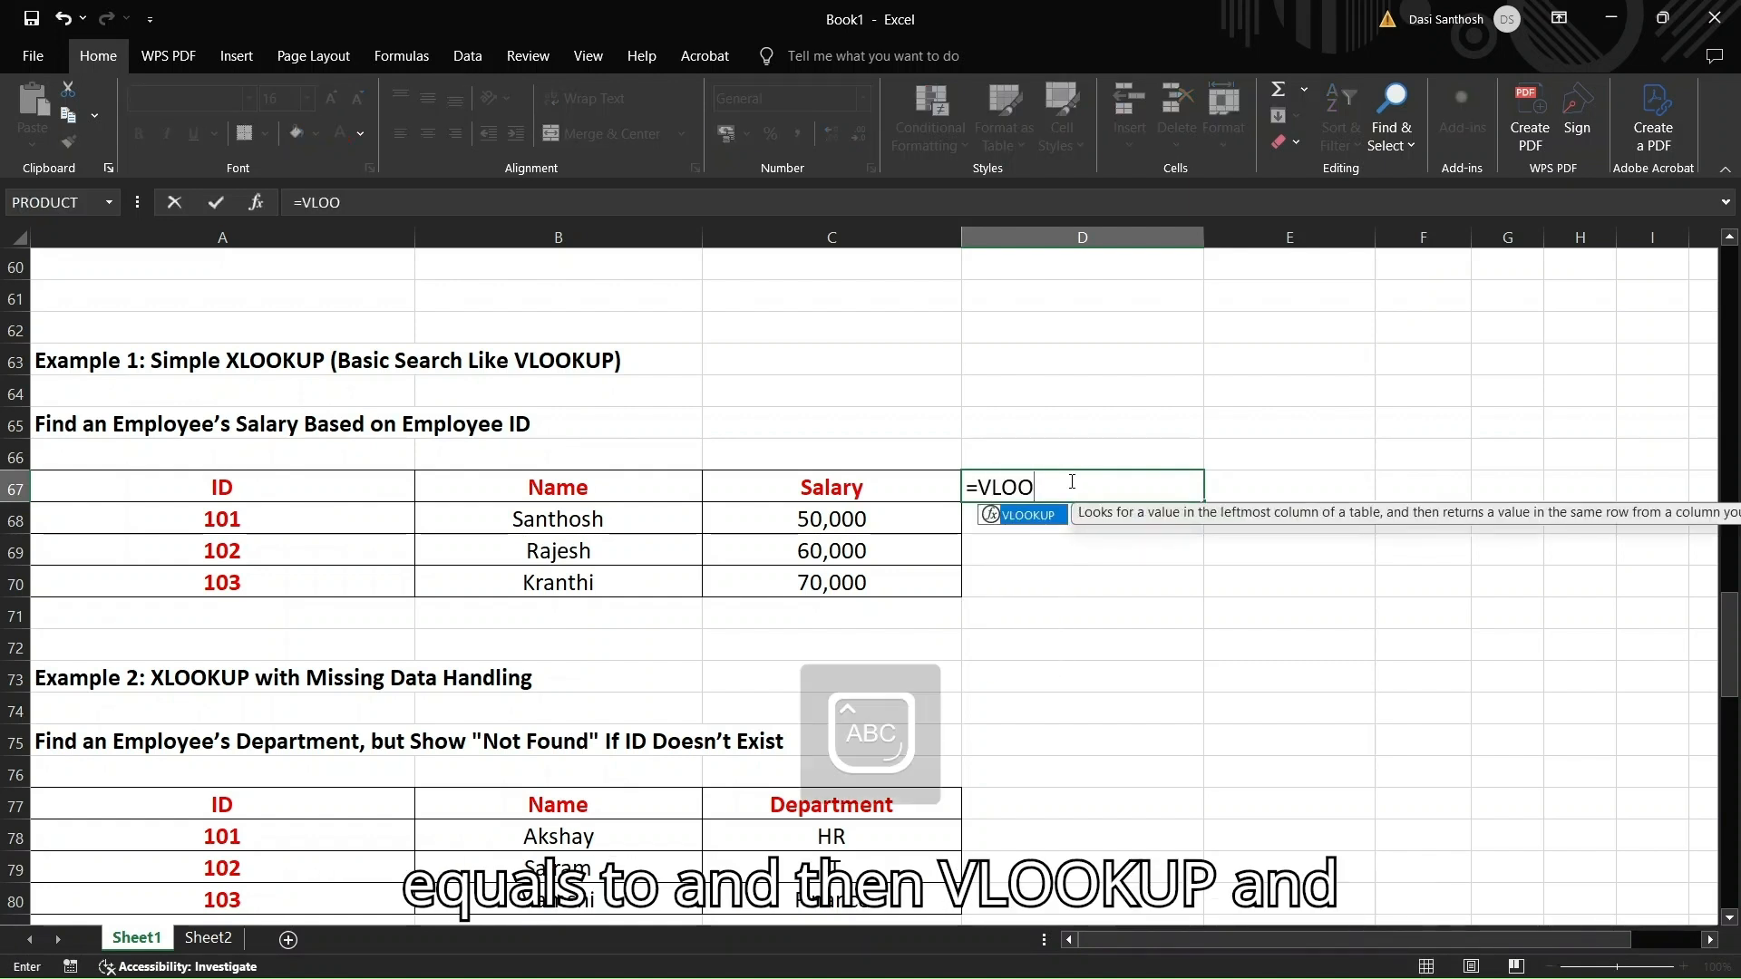
text(KUP()
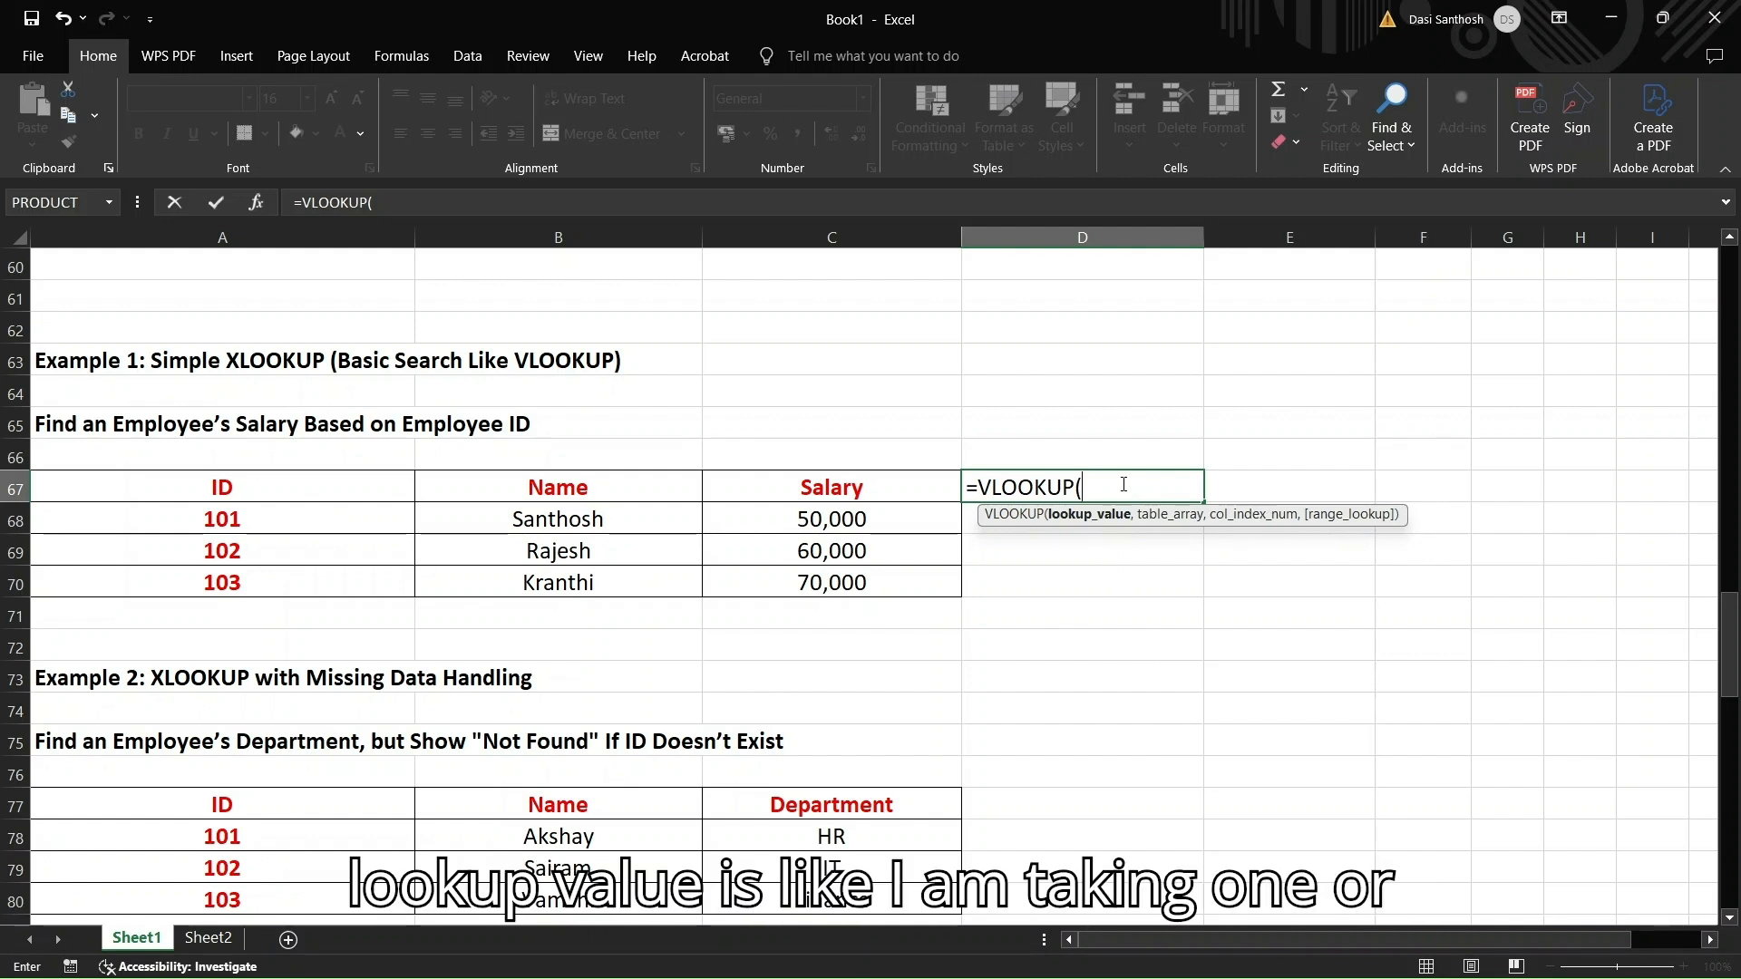
text(102)
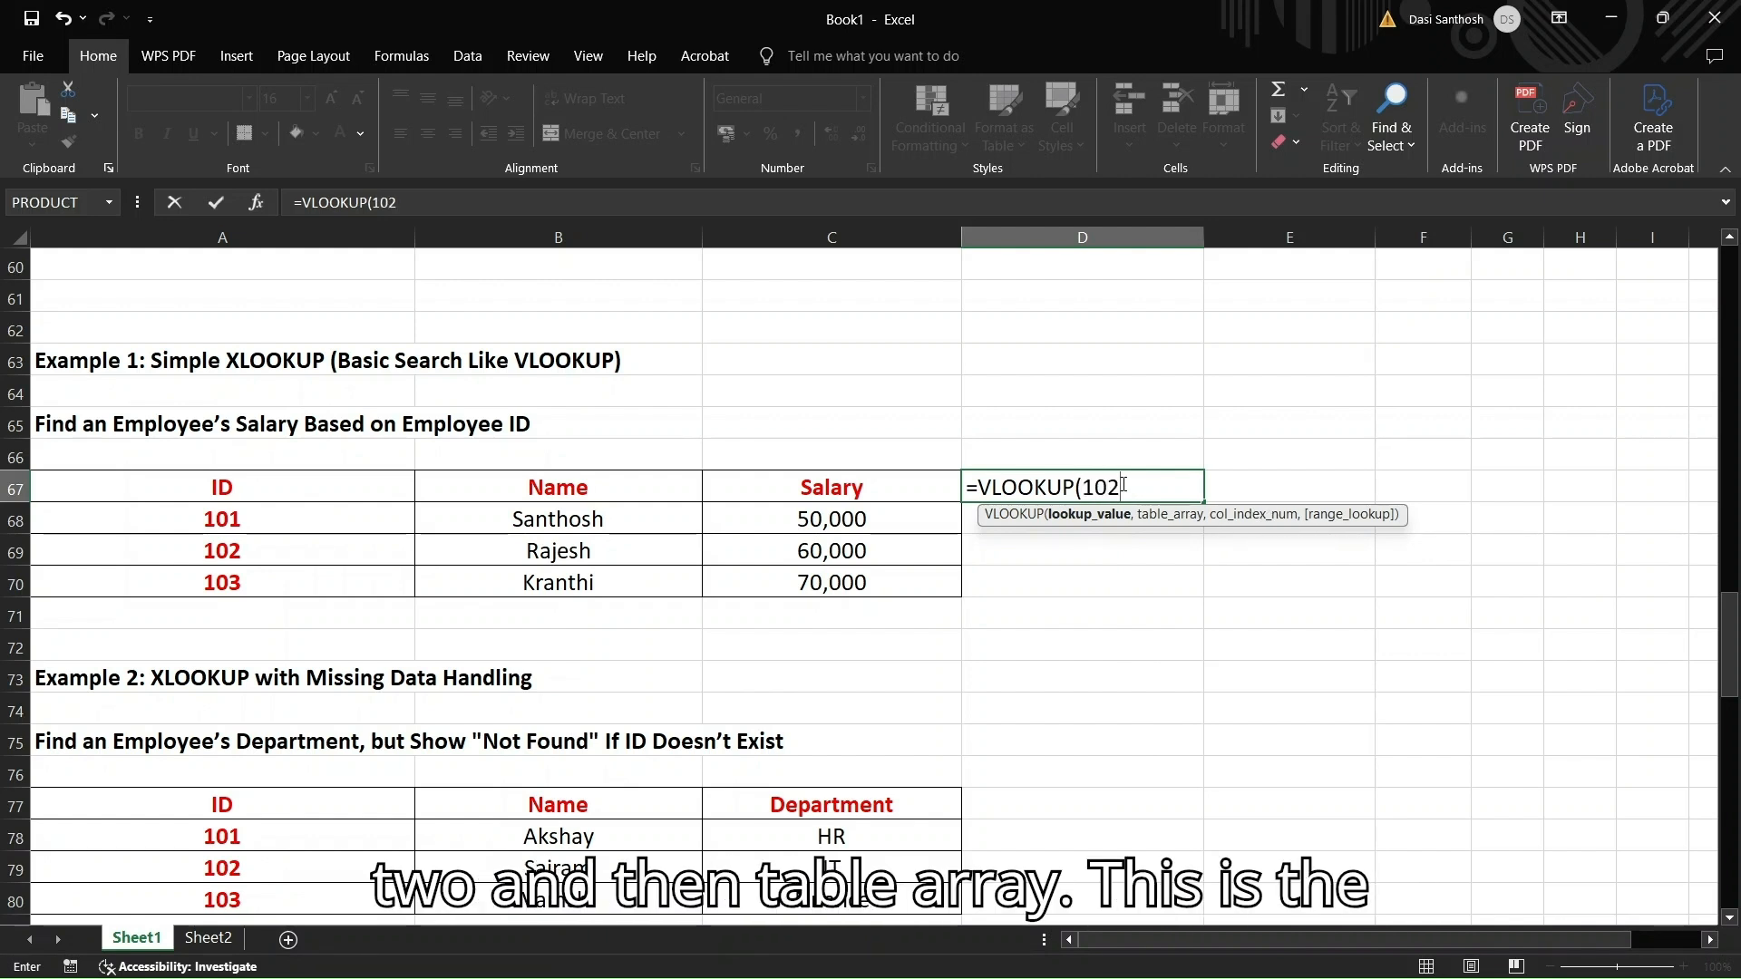
text(,)
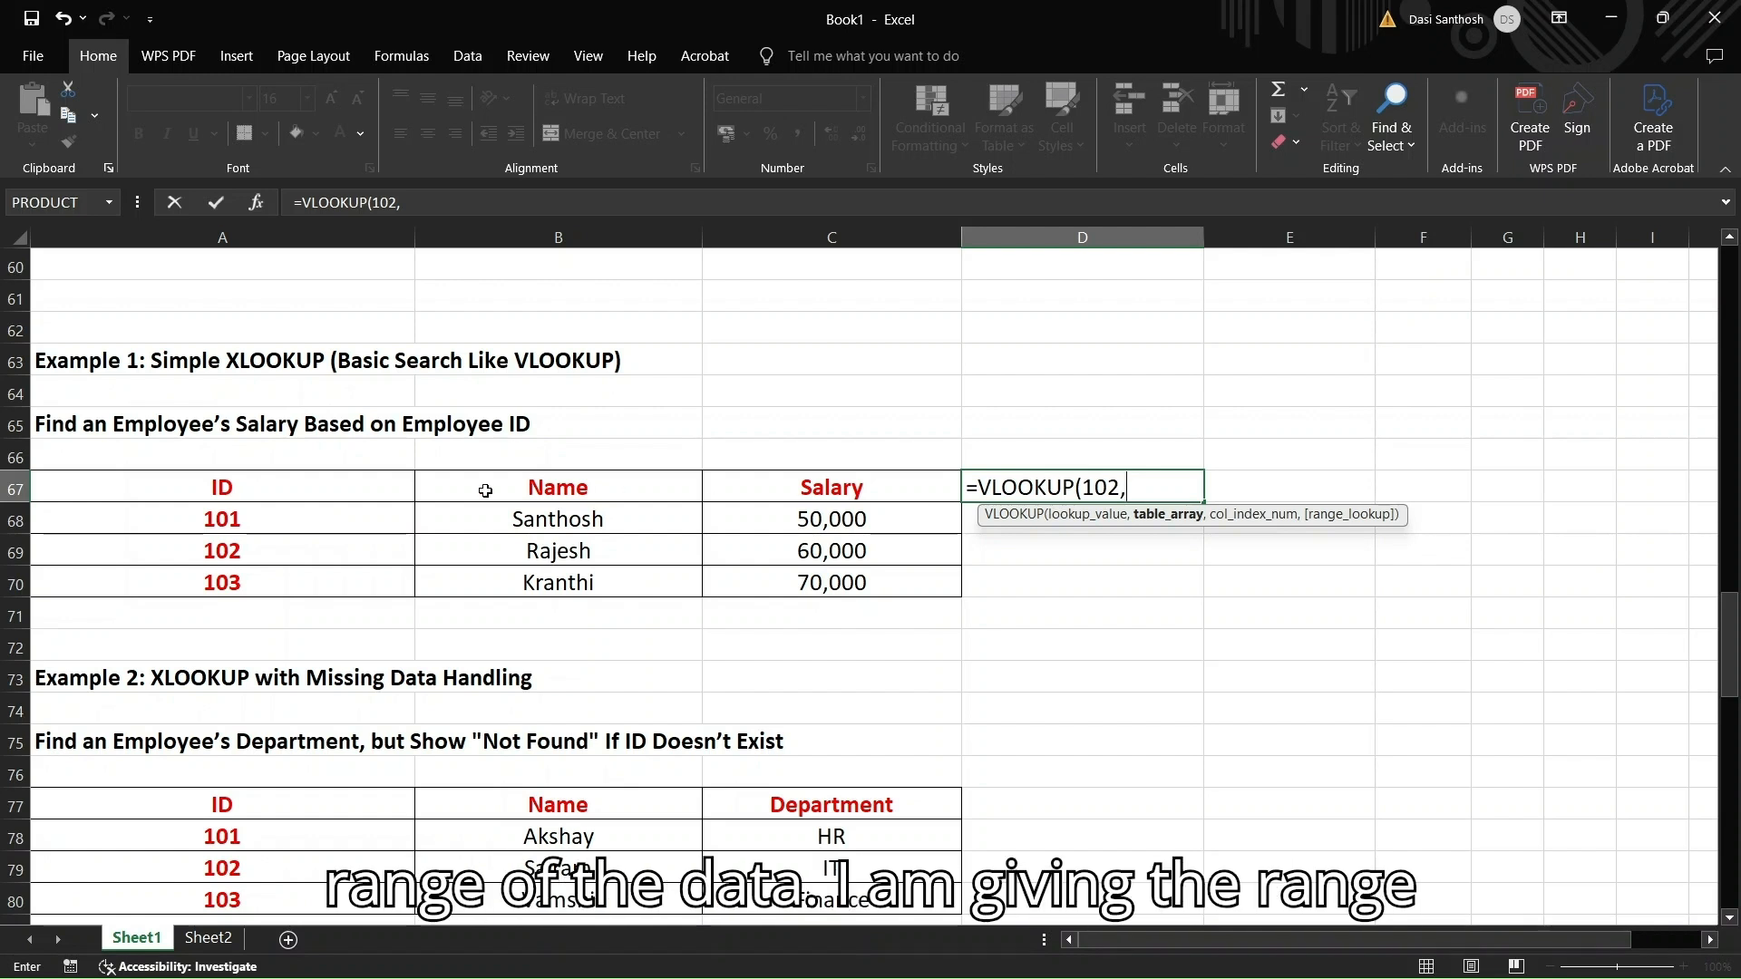
click(226, 493)
key(shift+Right)
key(shift+Right)
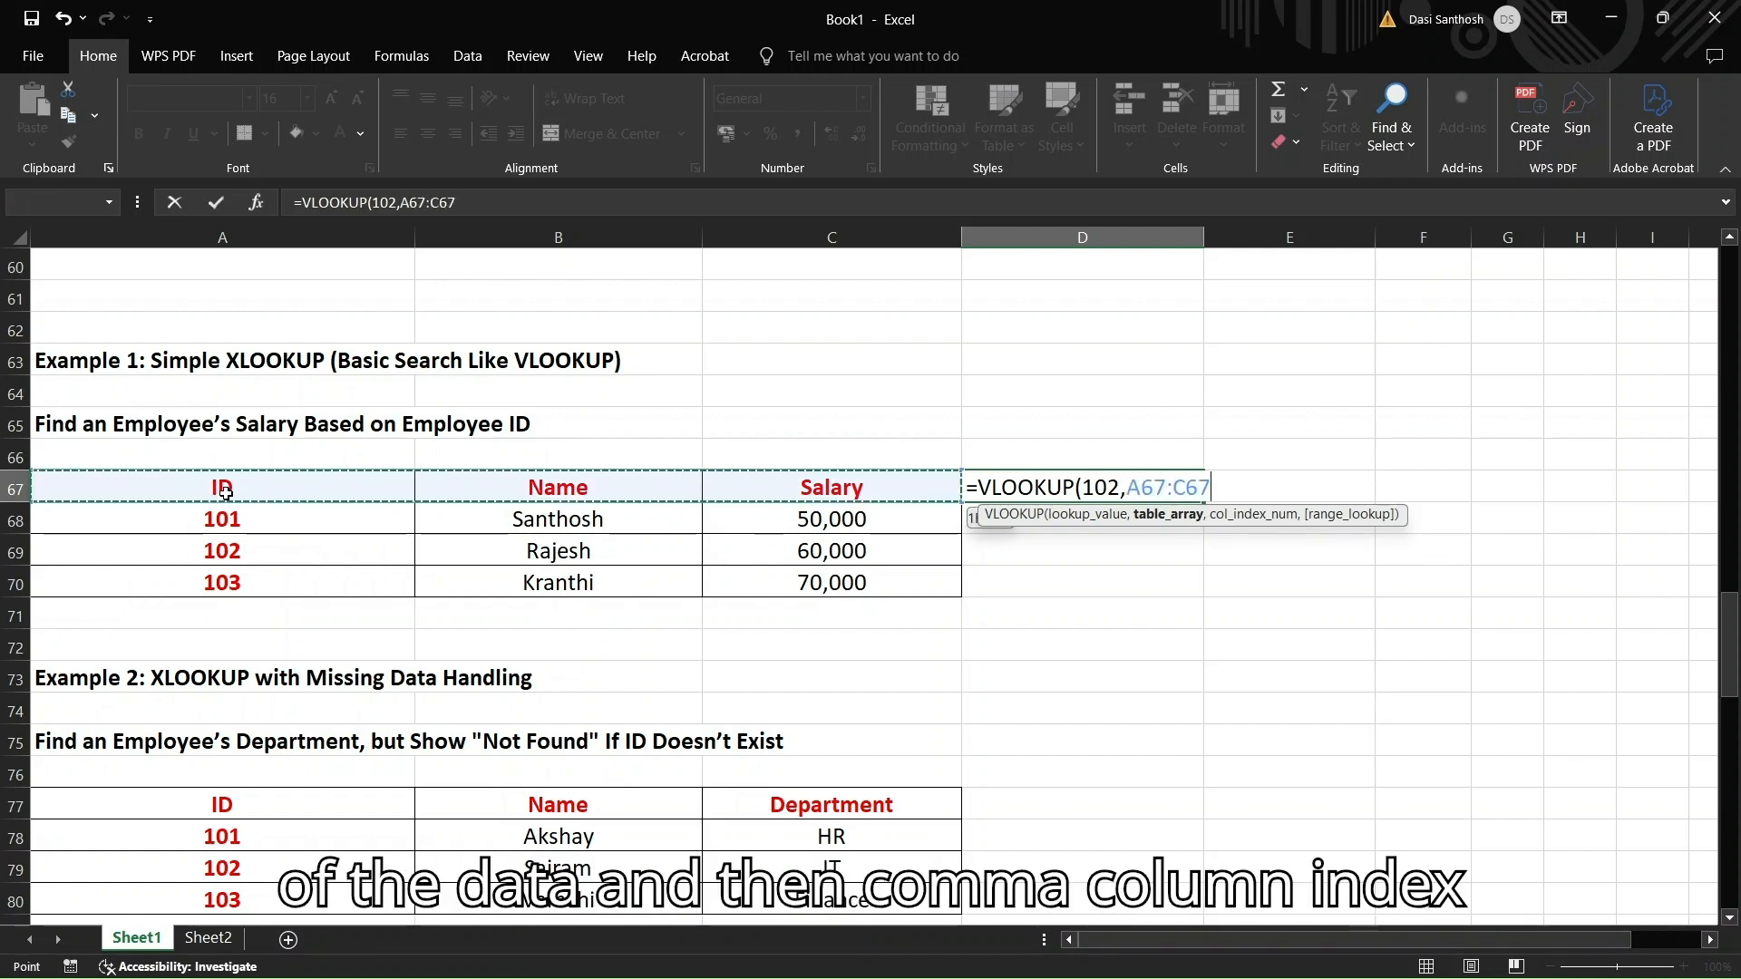
key(shift+Down)
key(shift+Down)
key(shift+Down)
text(,)
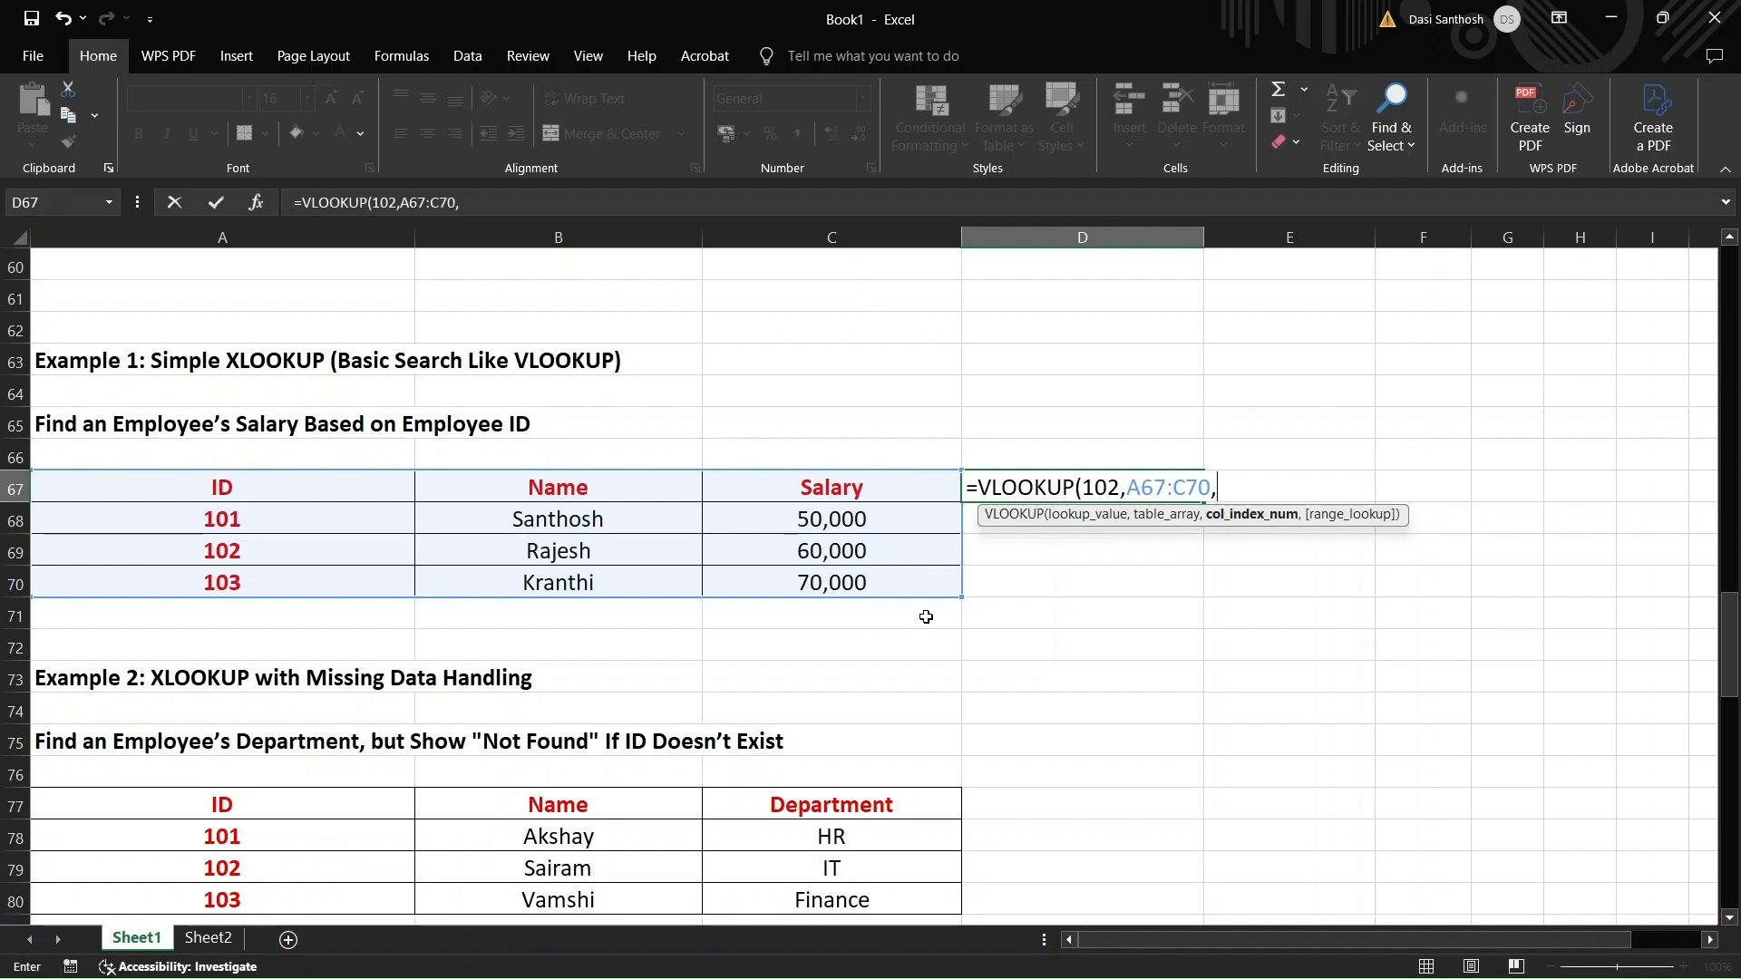
text(3,)
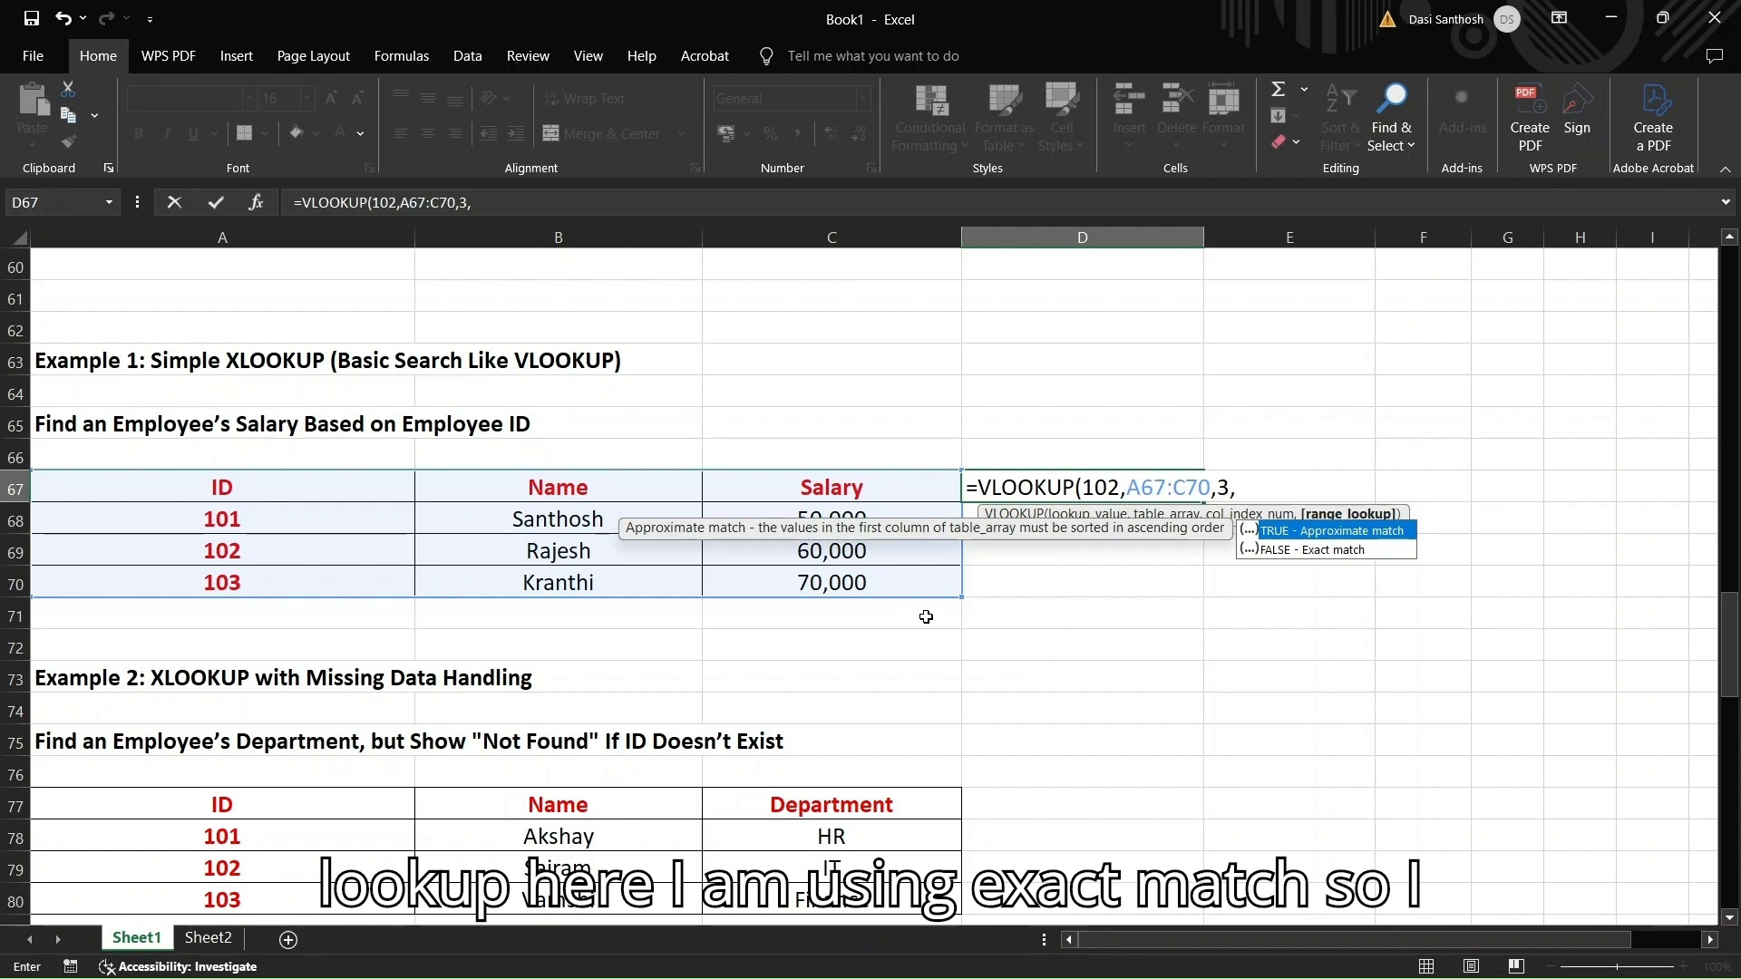
text(FALS)
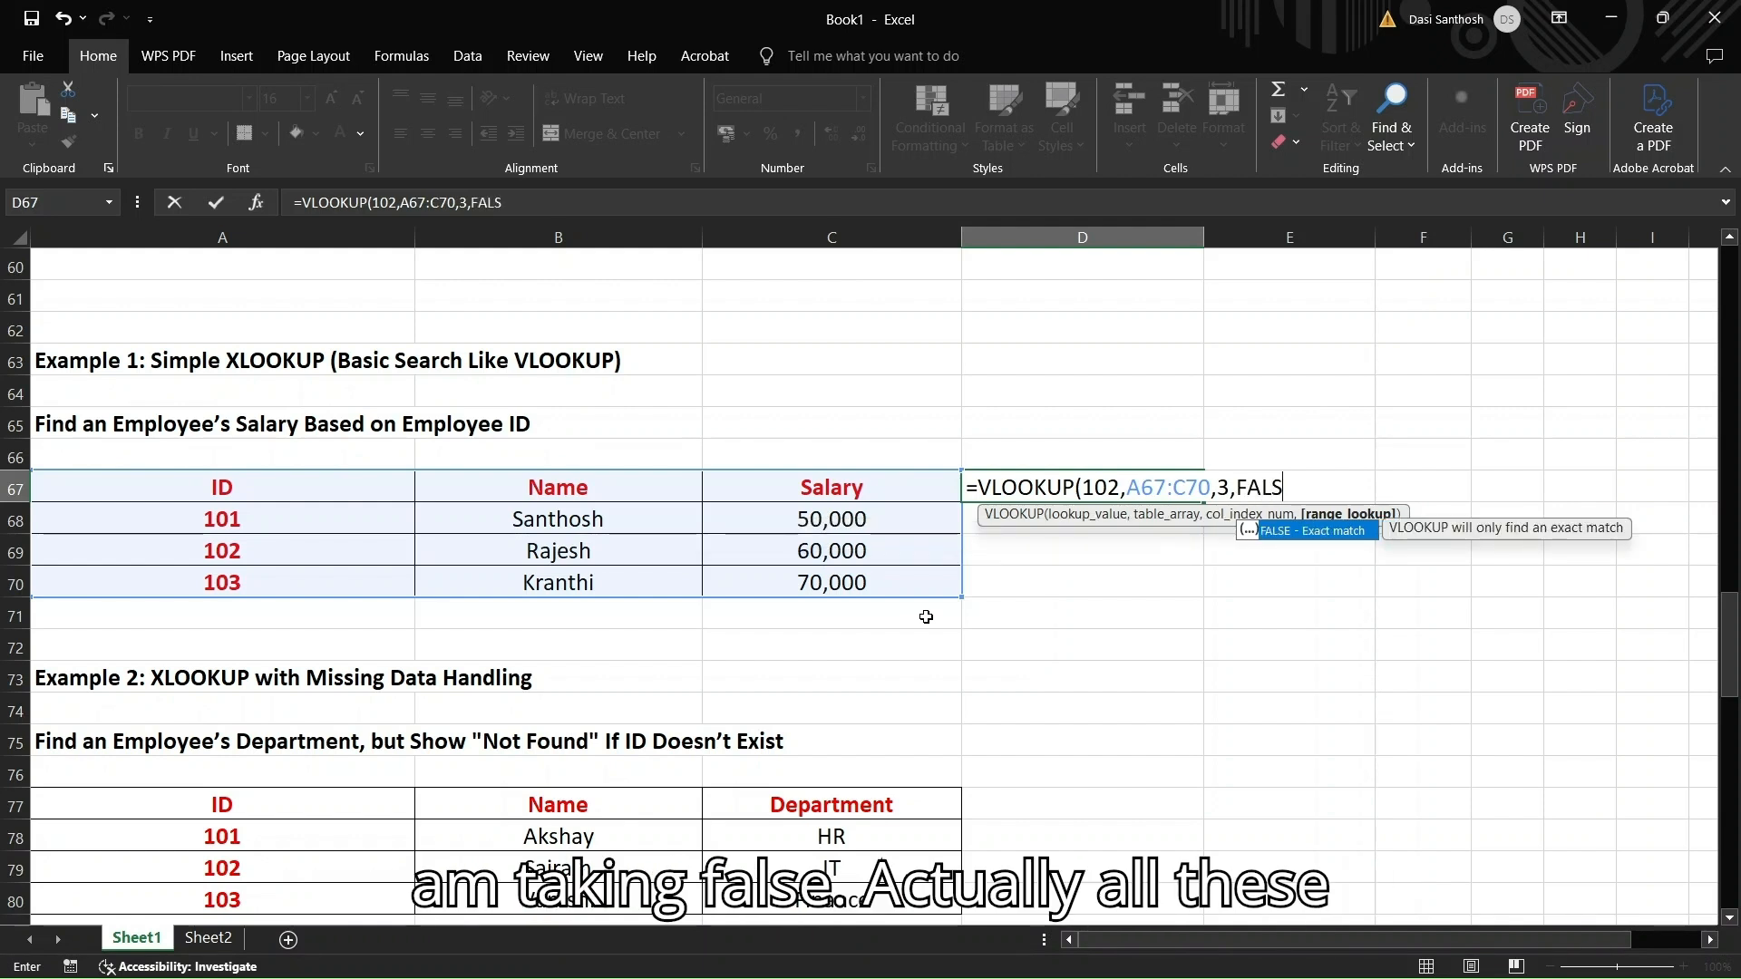
text(E))
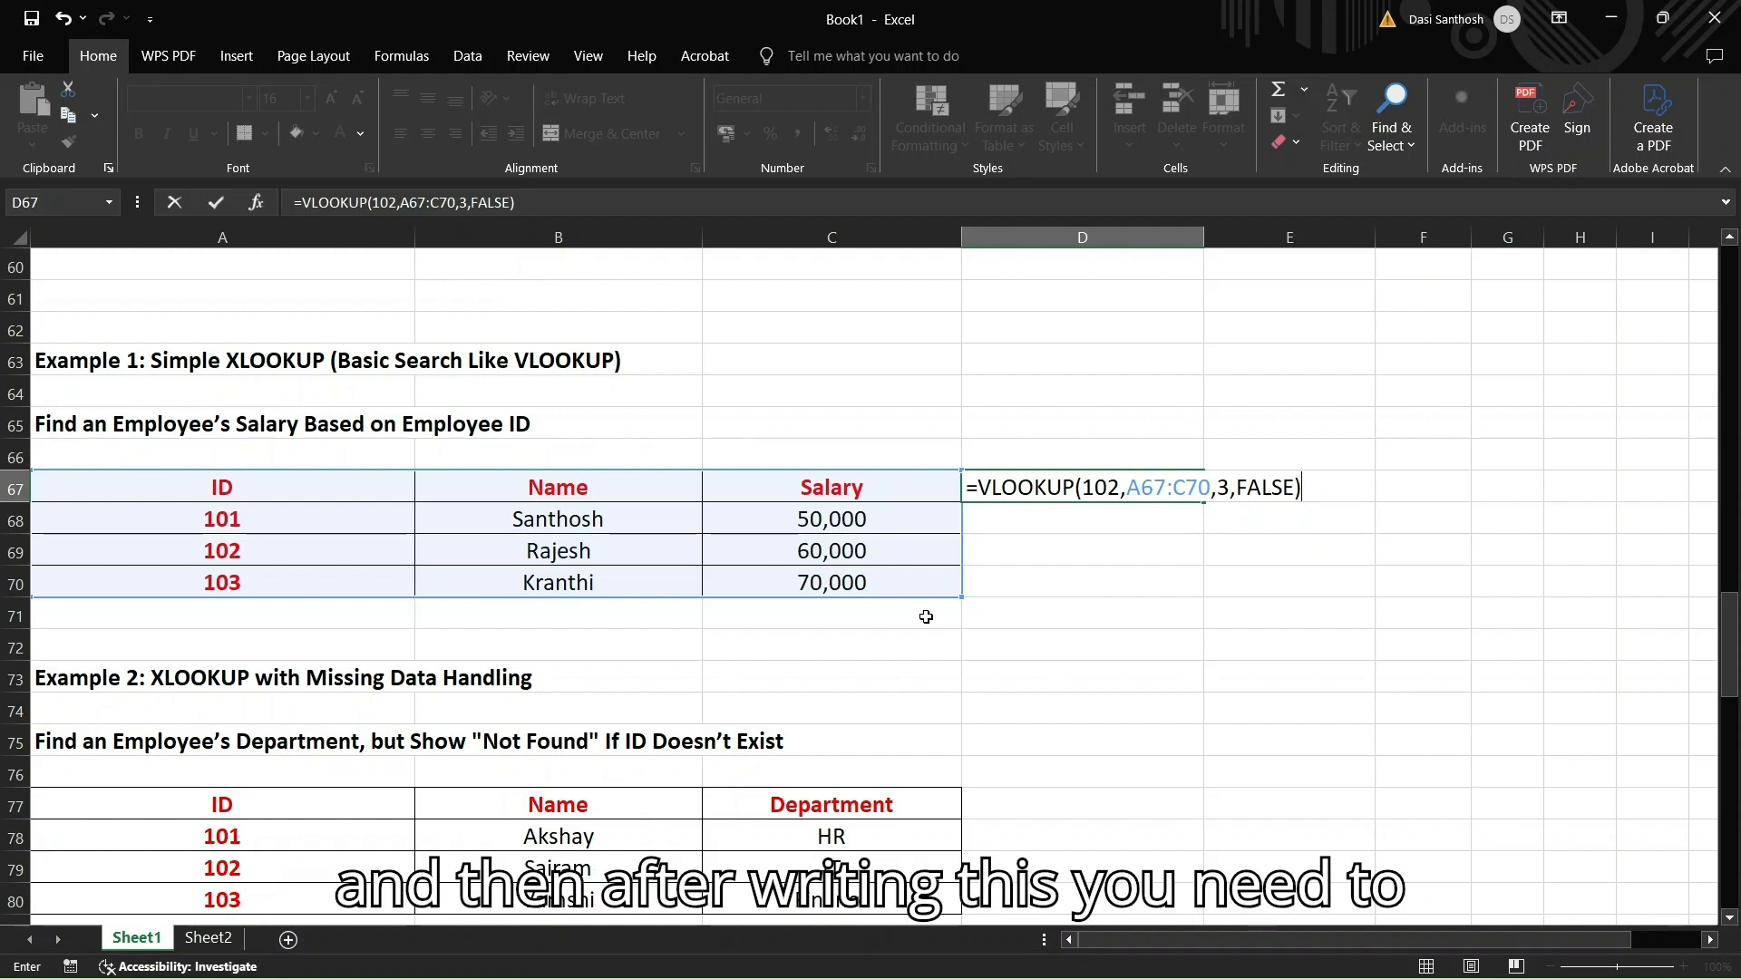
key(Return)
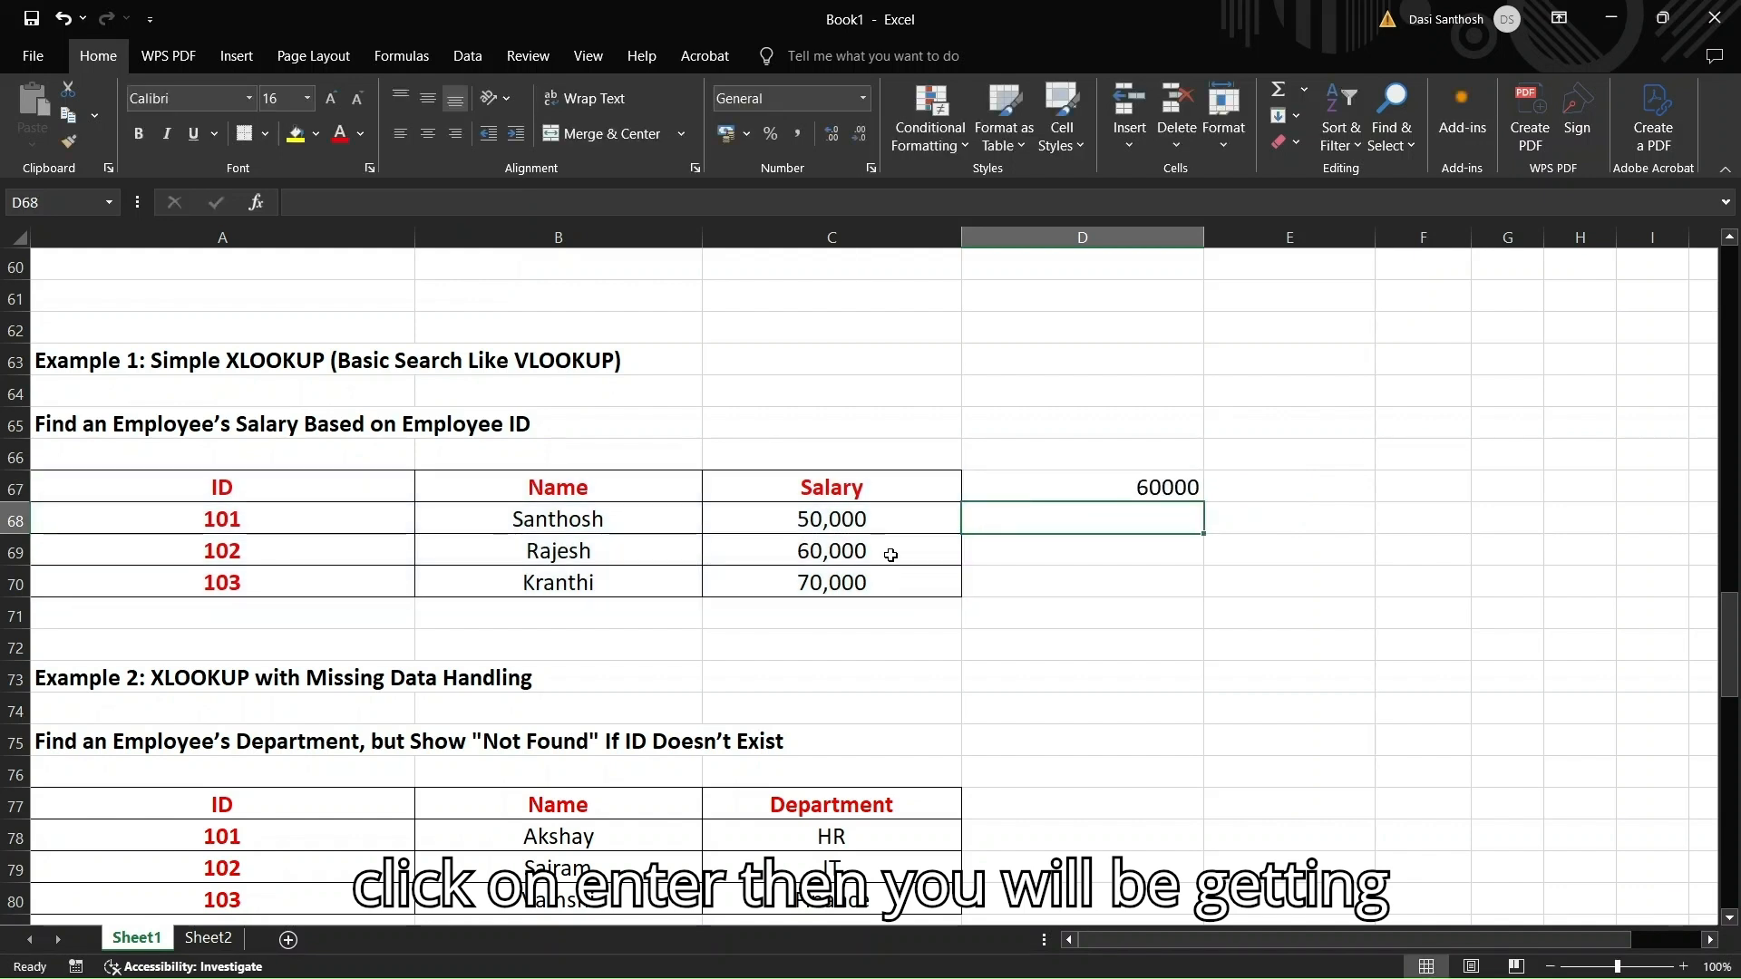
click(1039, 480)
double_click(1039, 480)
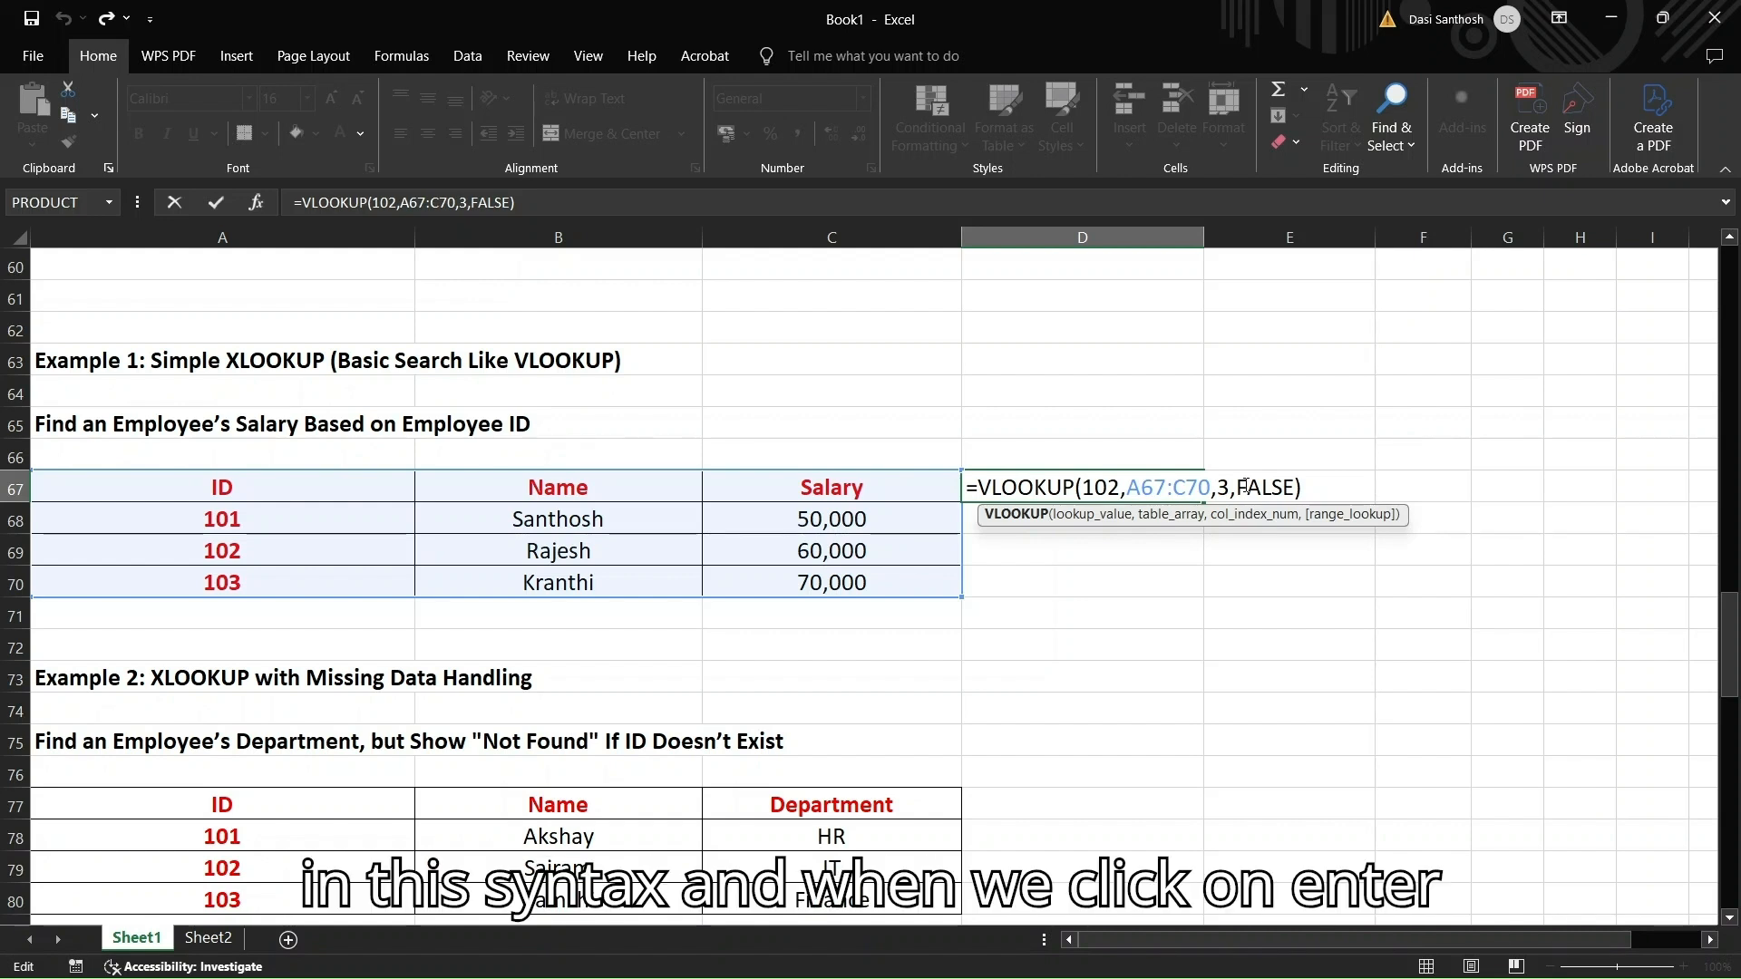
key(Return)
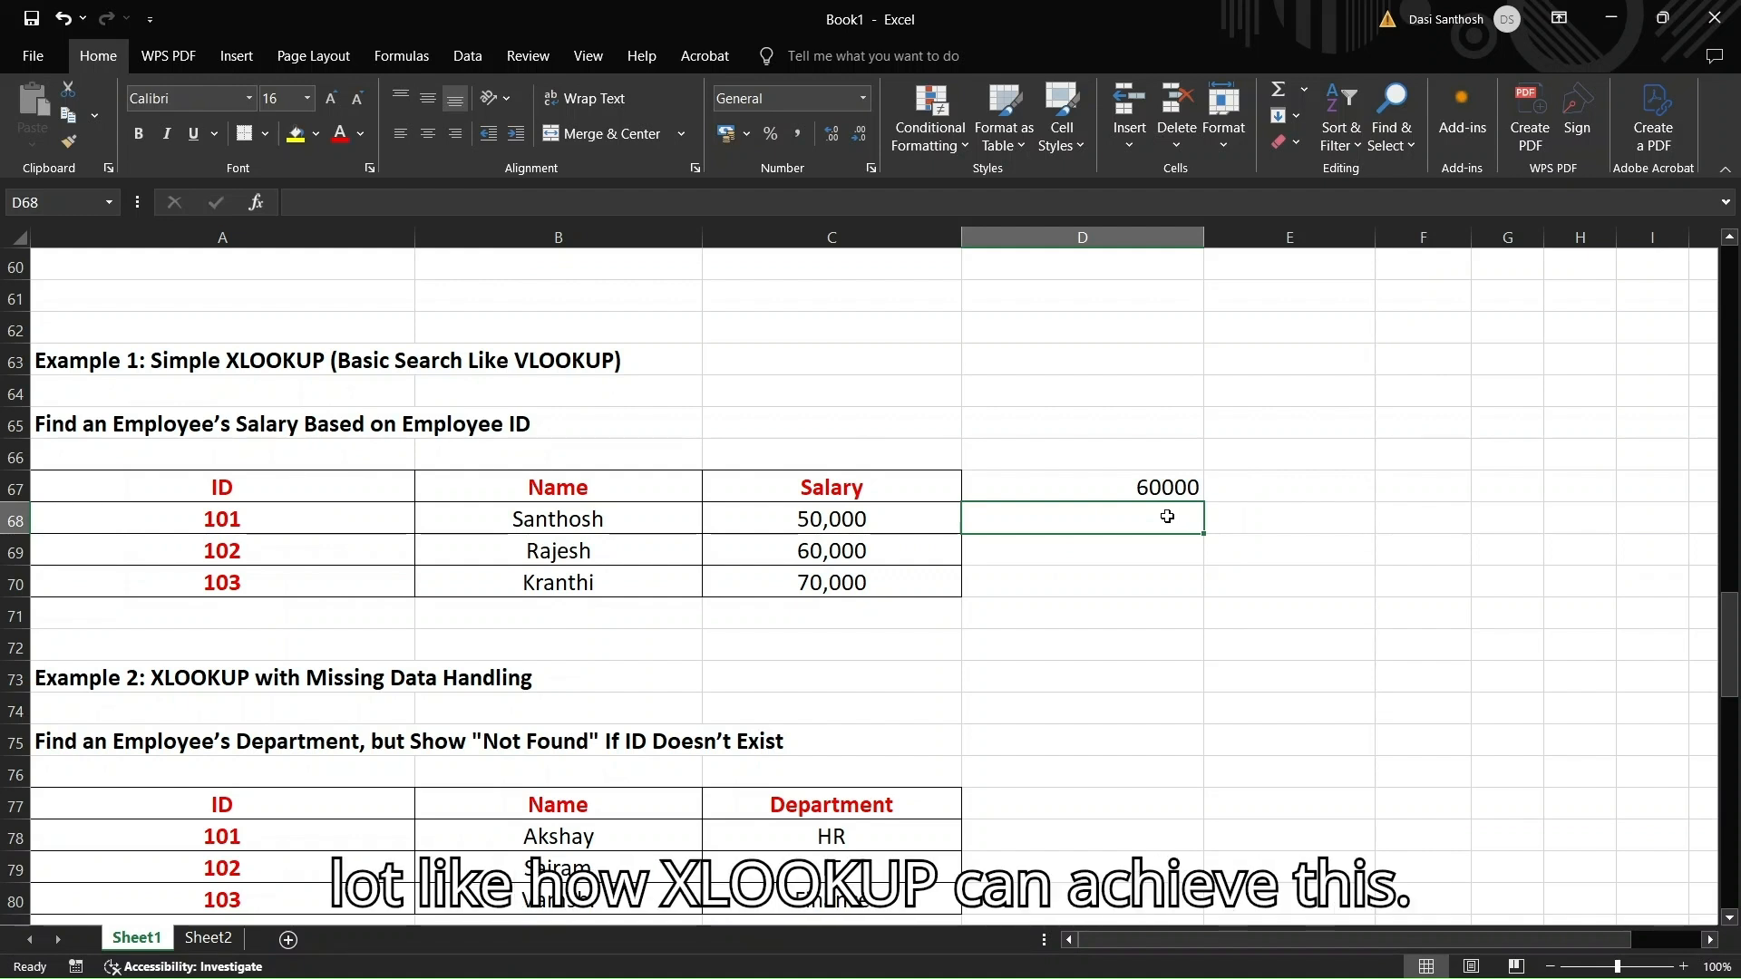
Start =XLOOKUP(102, in D68, glancing back at the argument table above
scroll(1167, 516, down, 1)
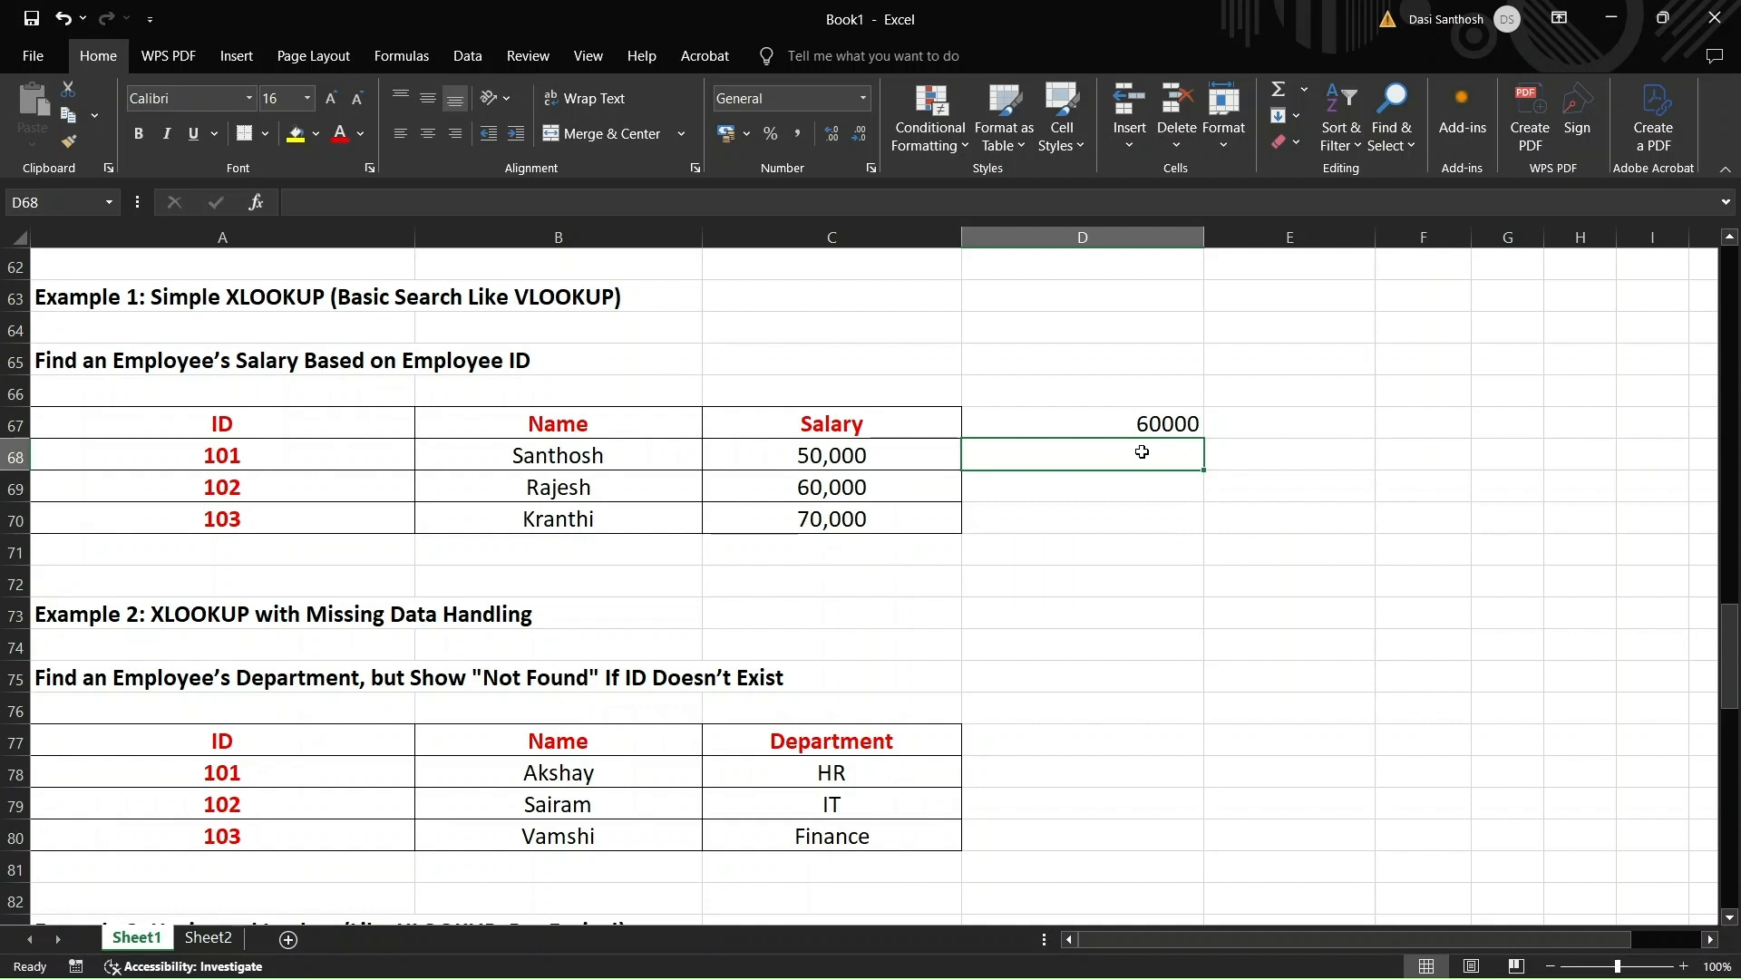
text(=)
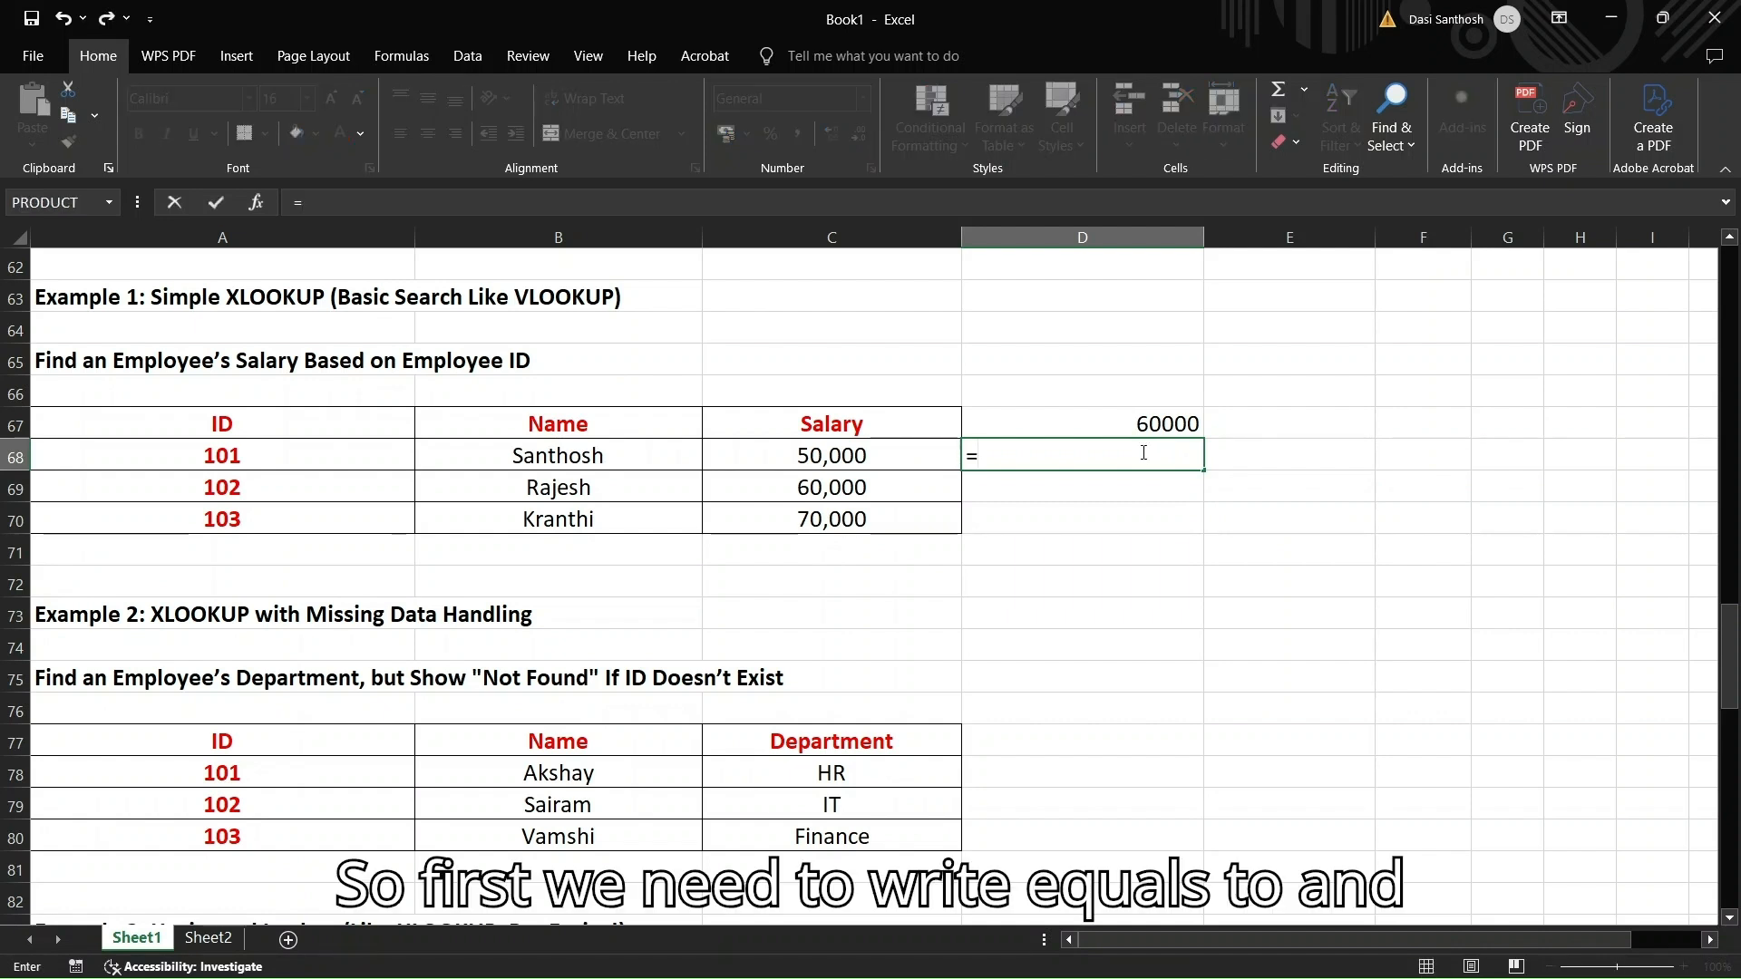
text(XLOO)
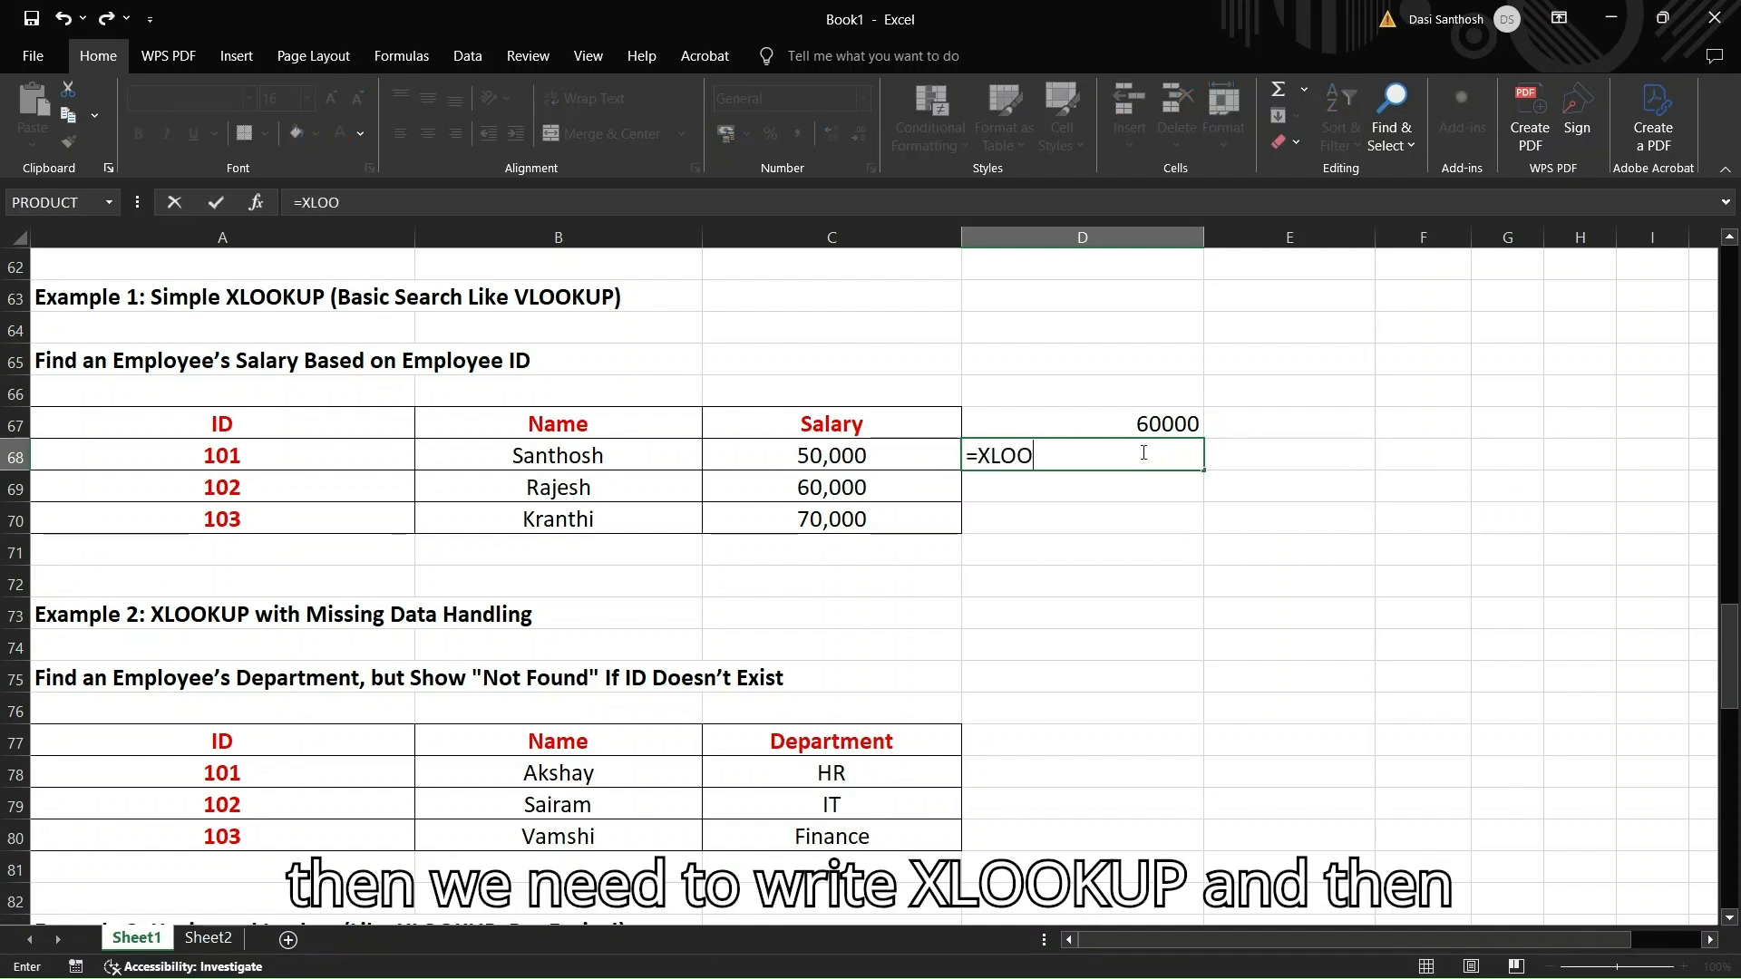
text(KUP()
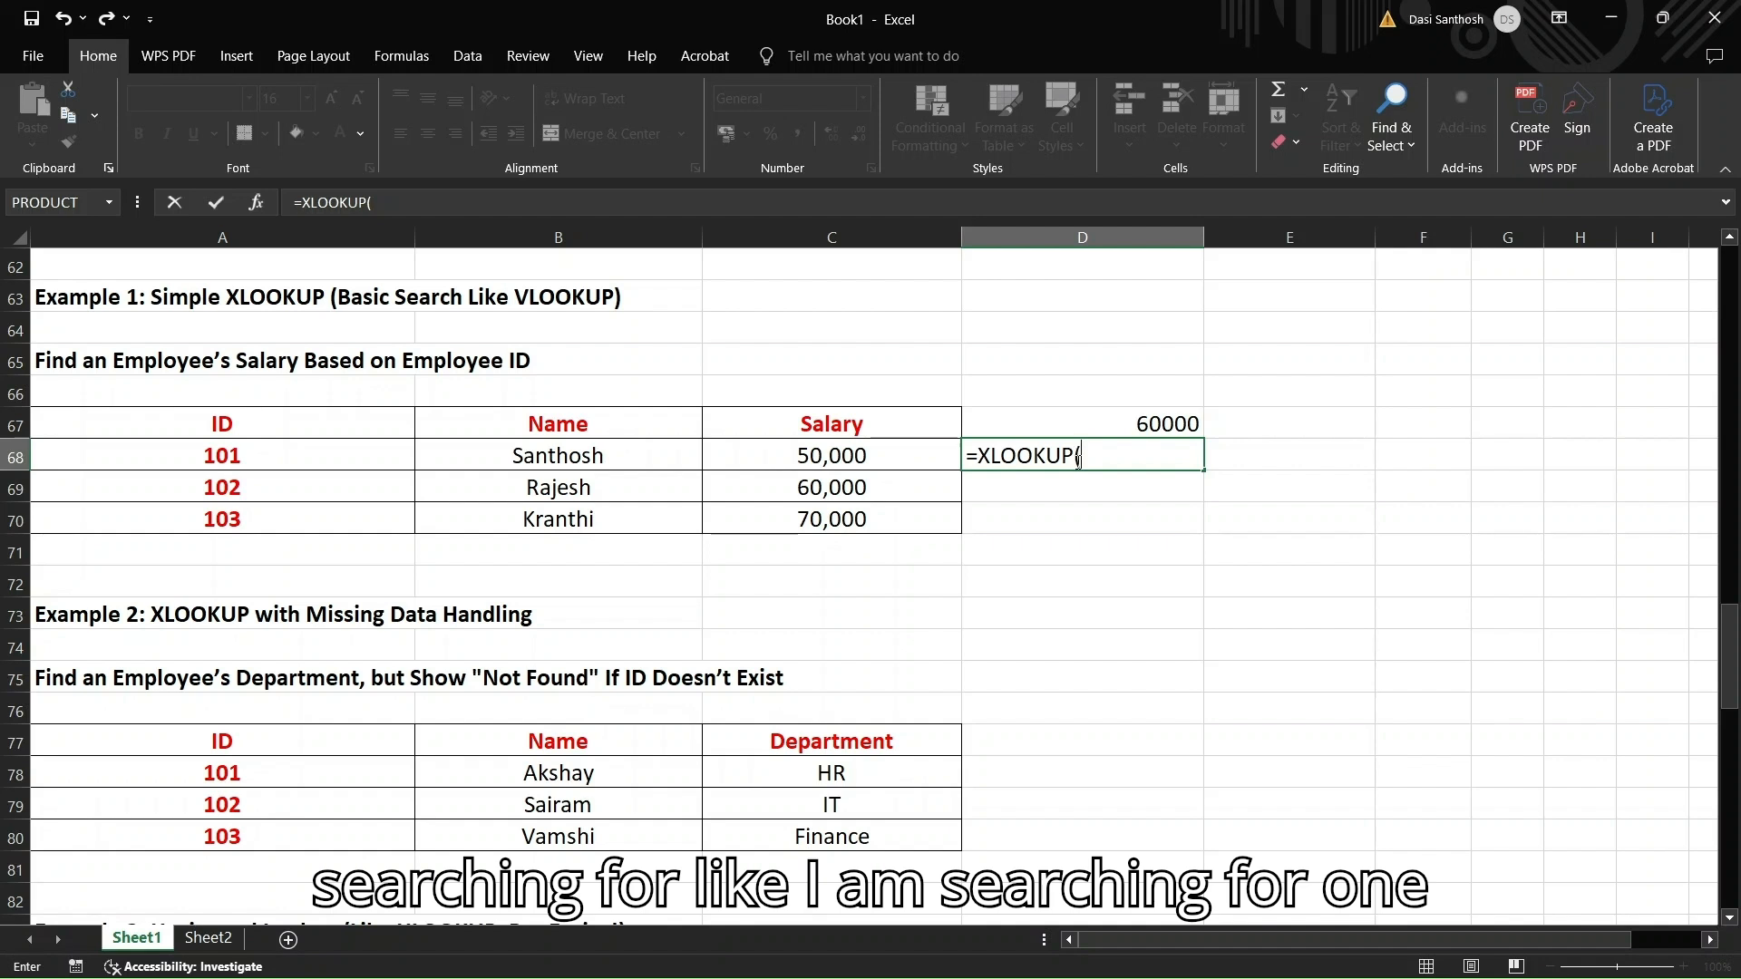
text(102,)
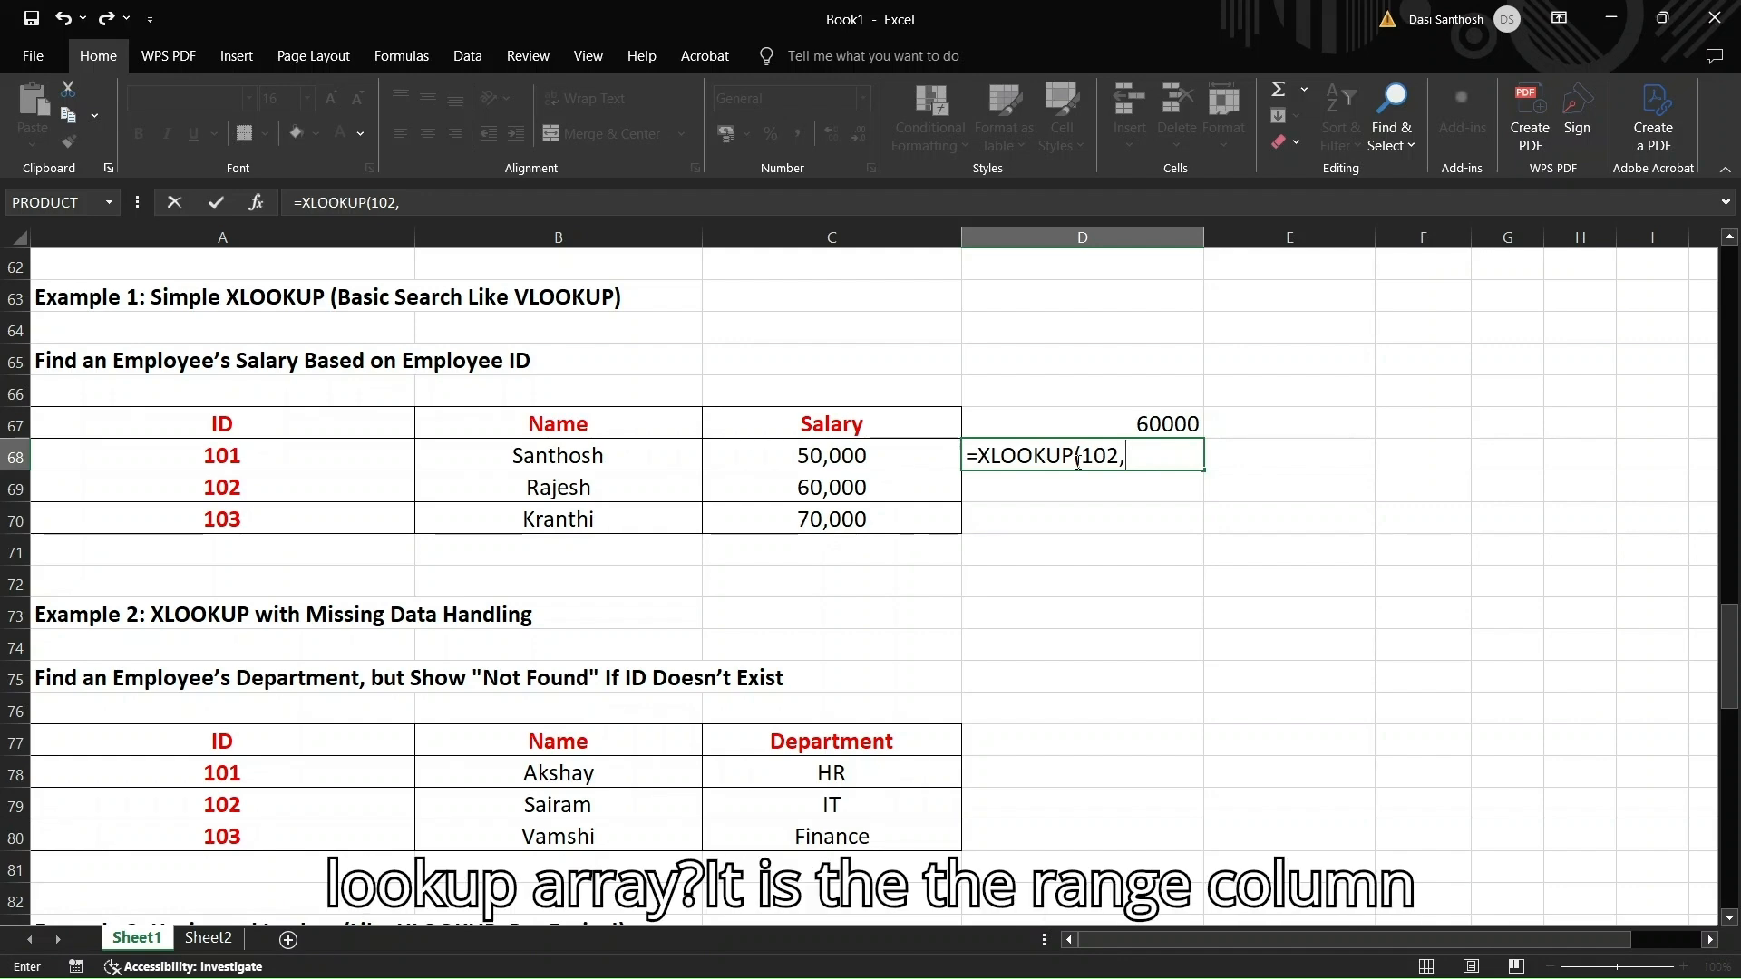
scroll(991, 427, up, 4)
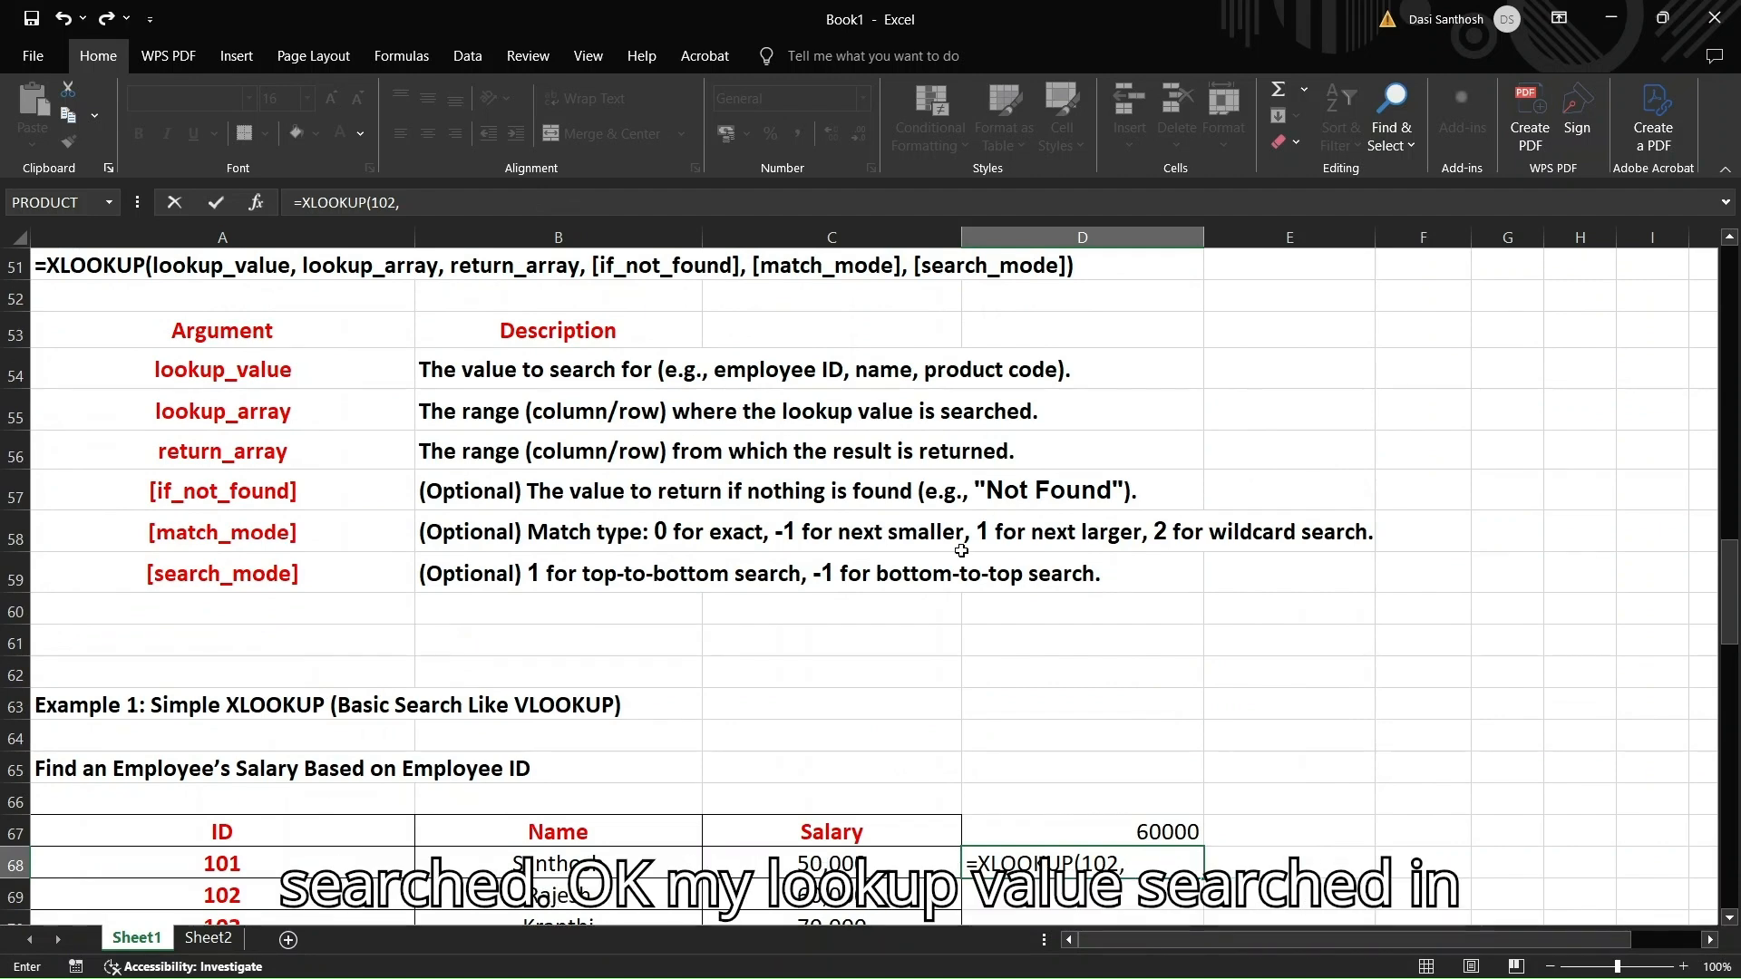
scroll(960, 548, down, 3)
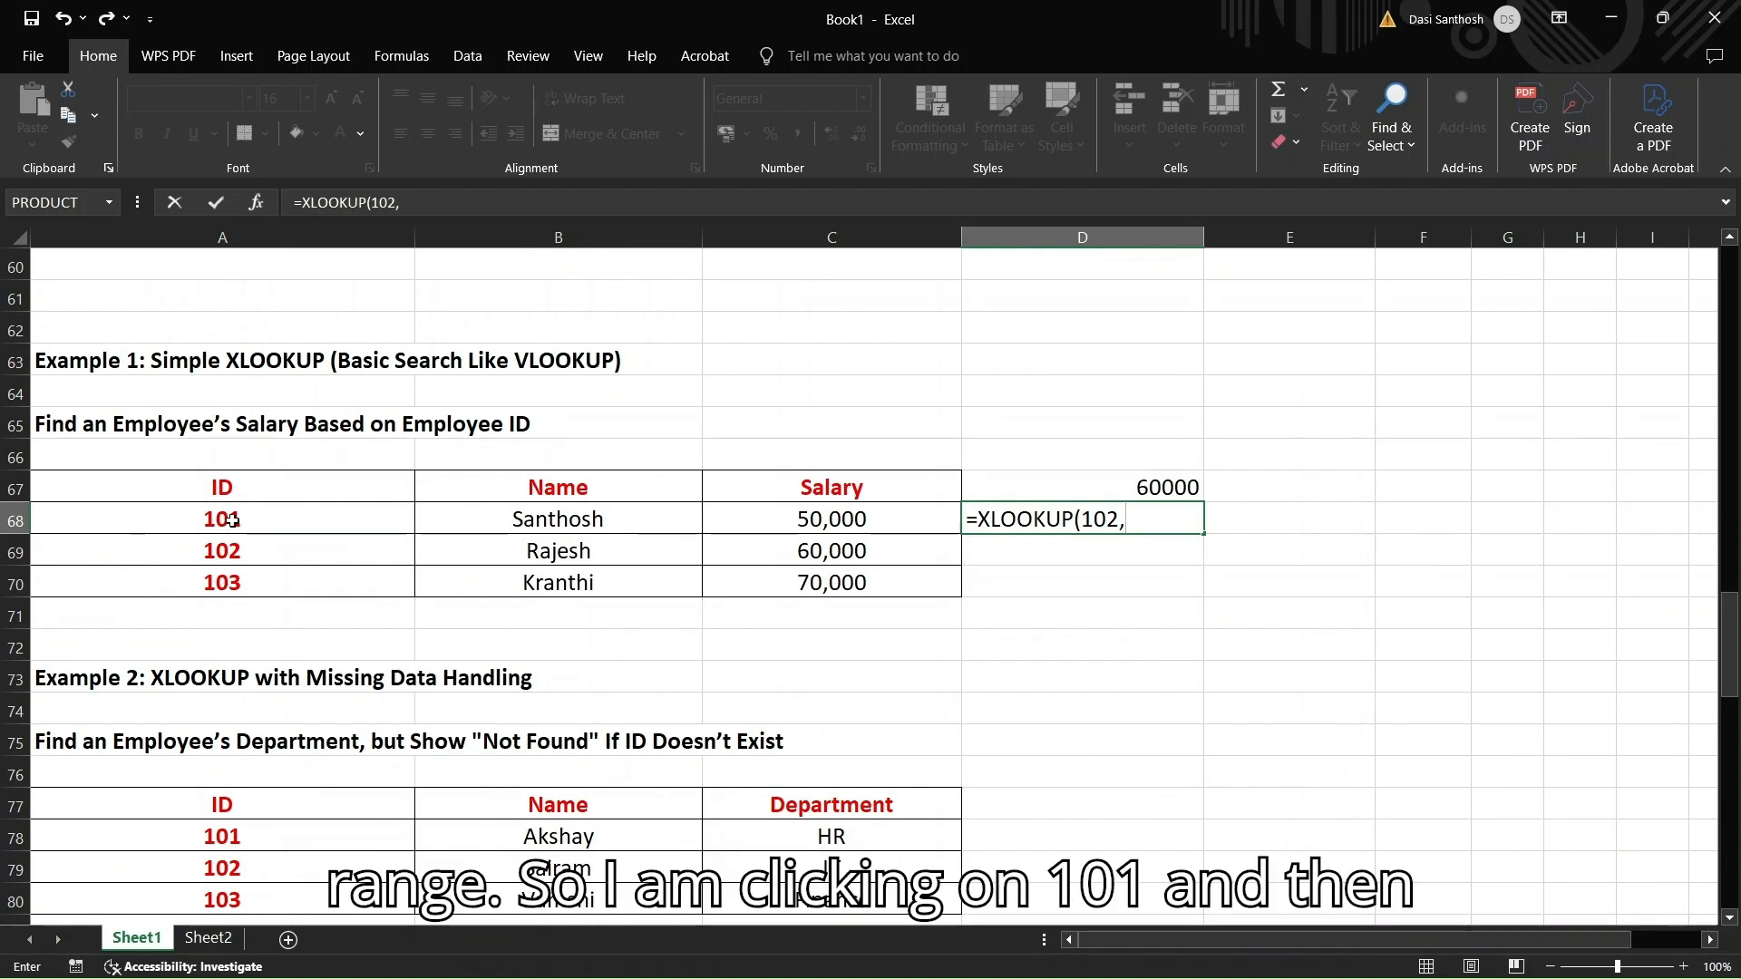
Complete D68 as =XLOOKUP(102,A68:A70,C68:C70), with ID lookup and salary return ranges
drag(233, 520, 226, 584)
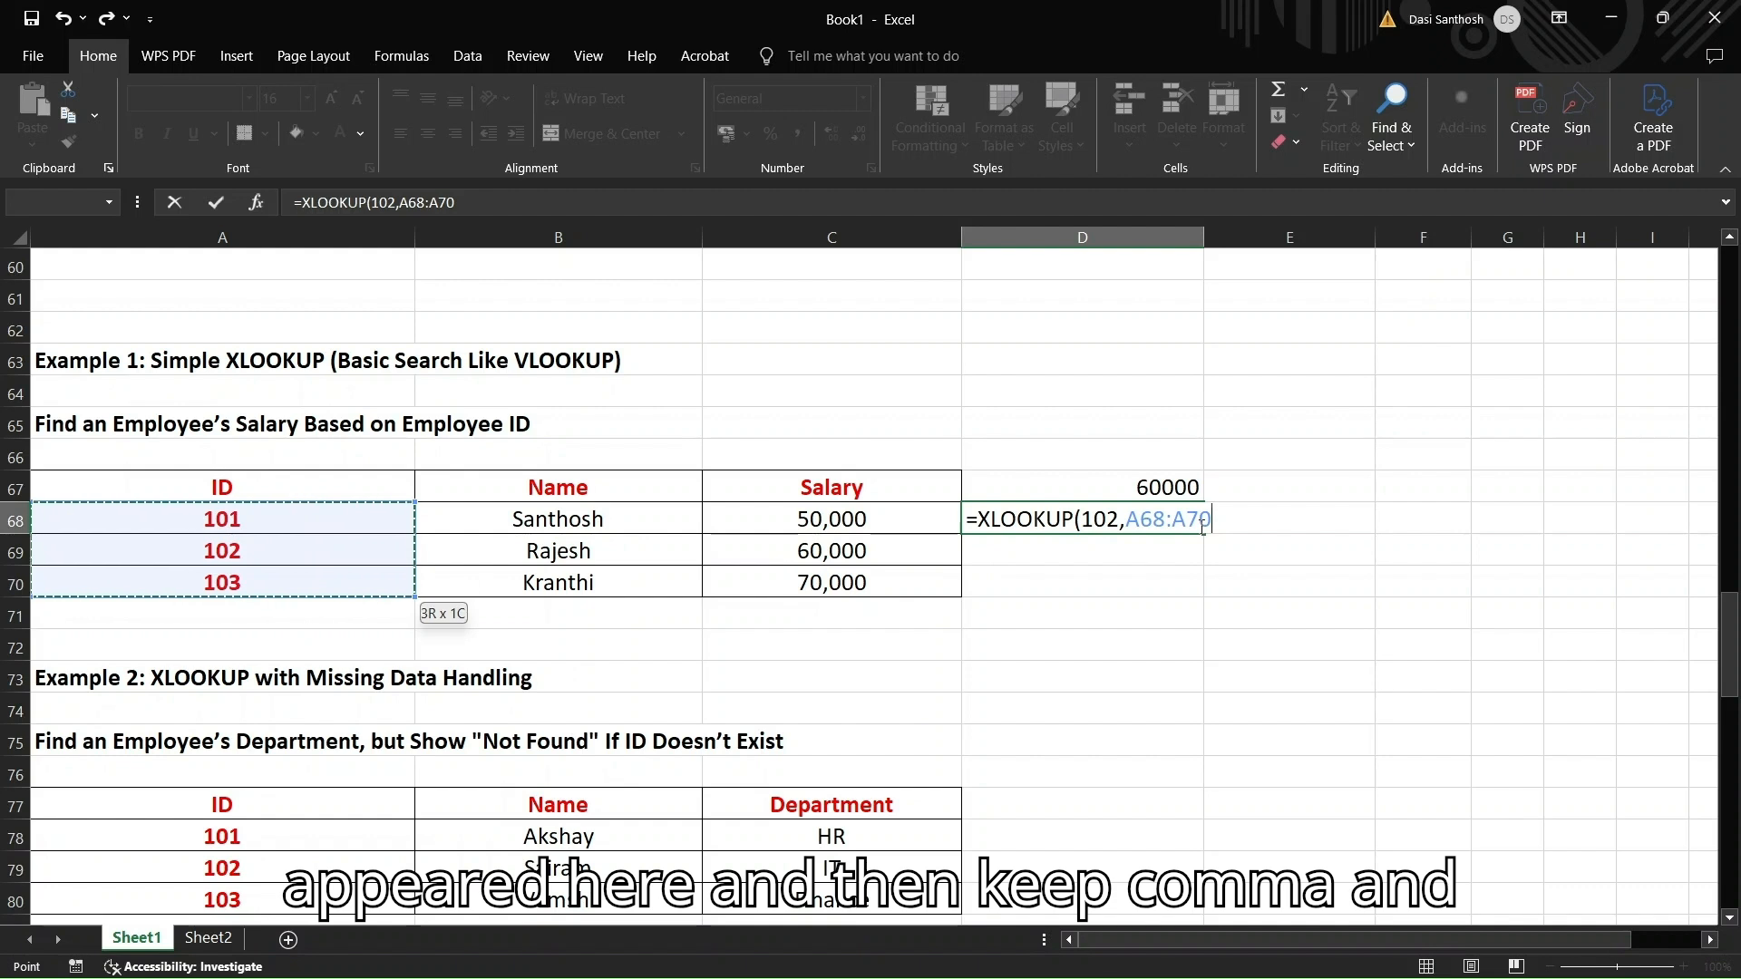
text(,)
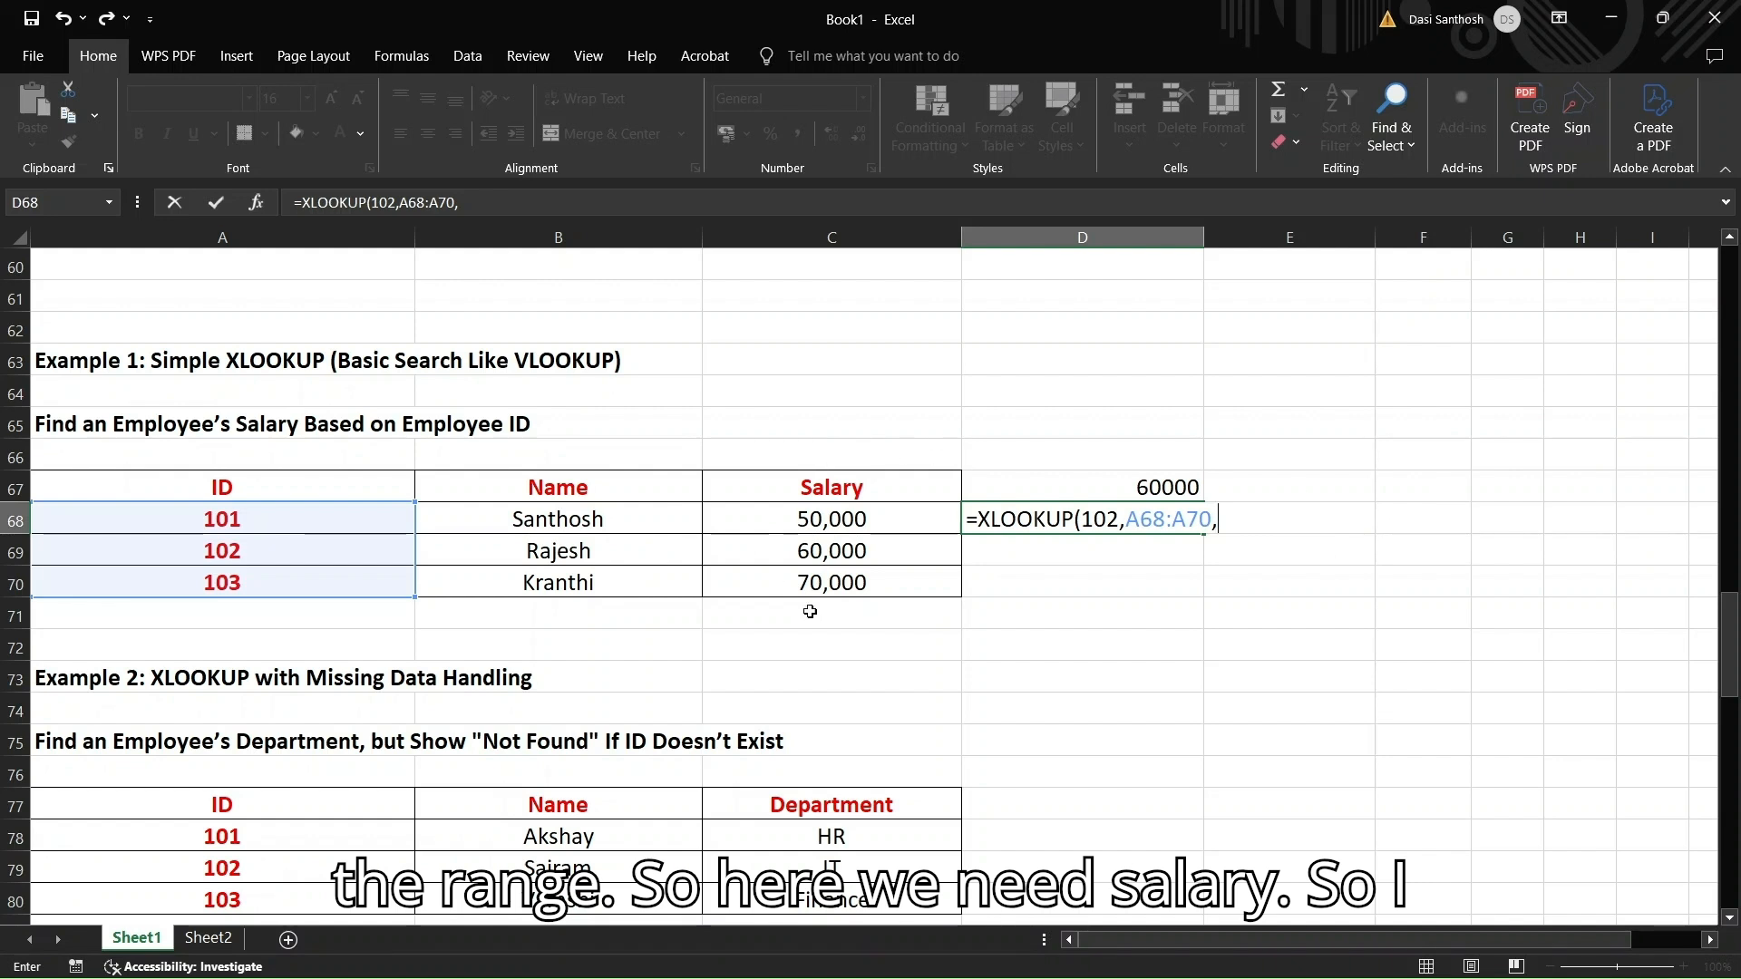
click(833, 514)
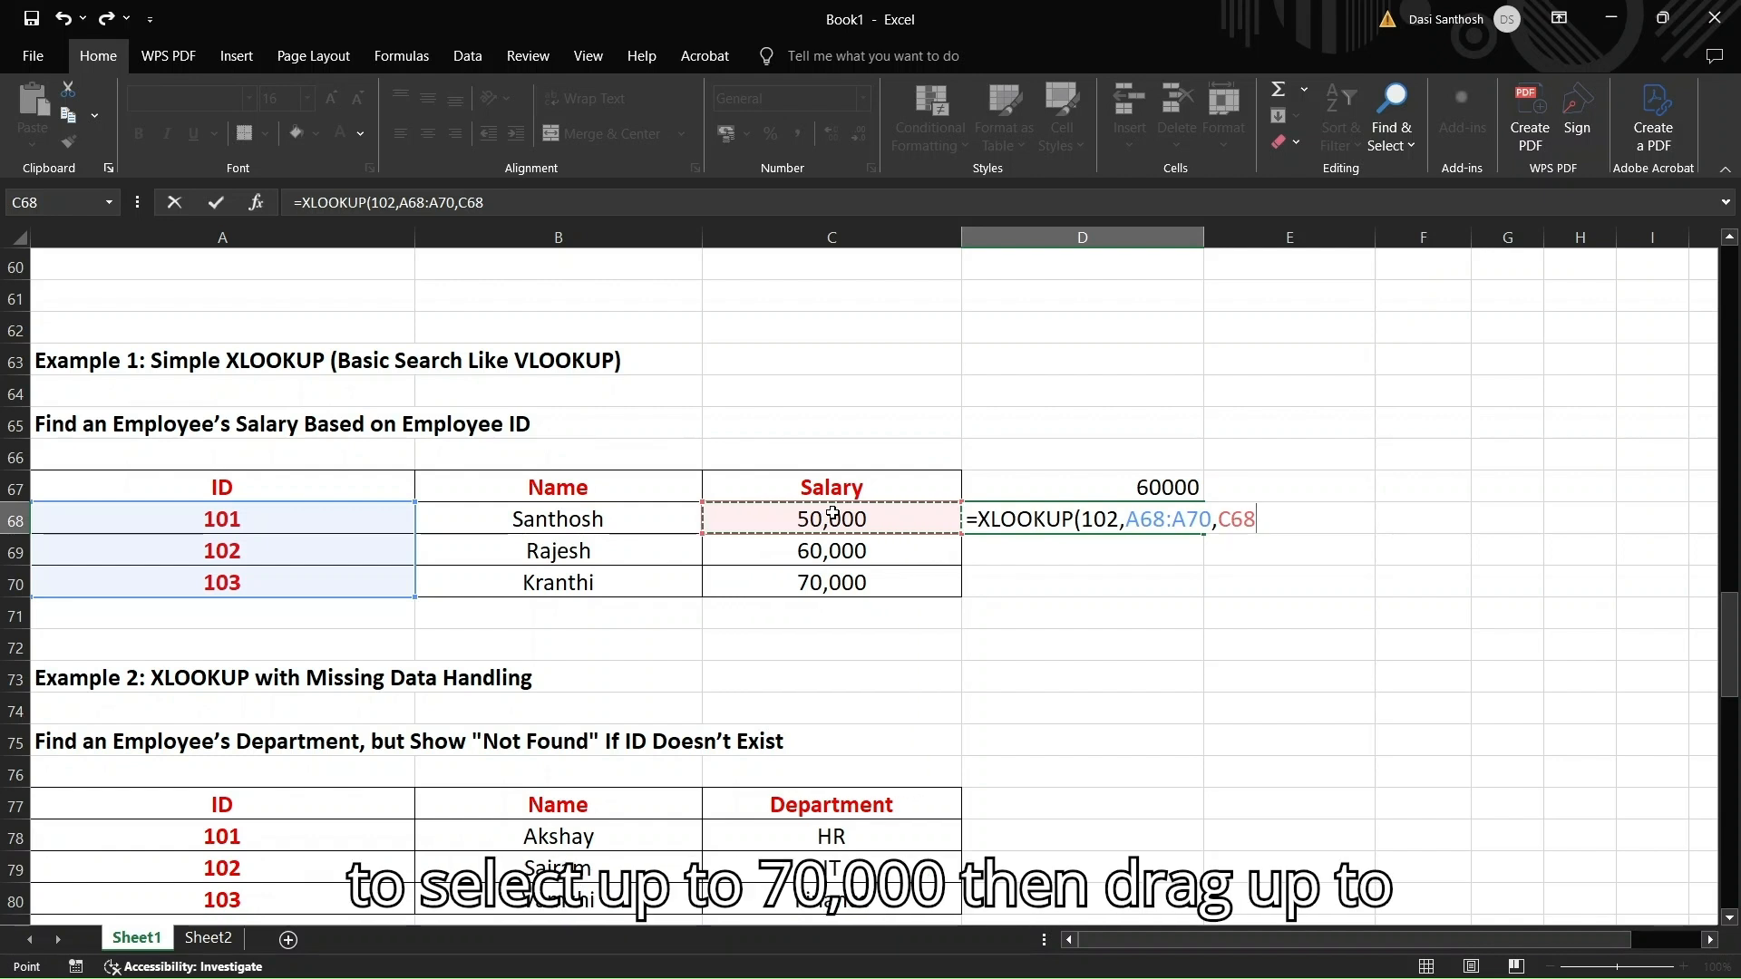
key(shift+Down)
key(shift+Down)
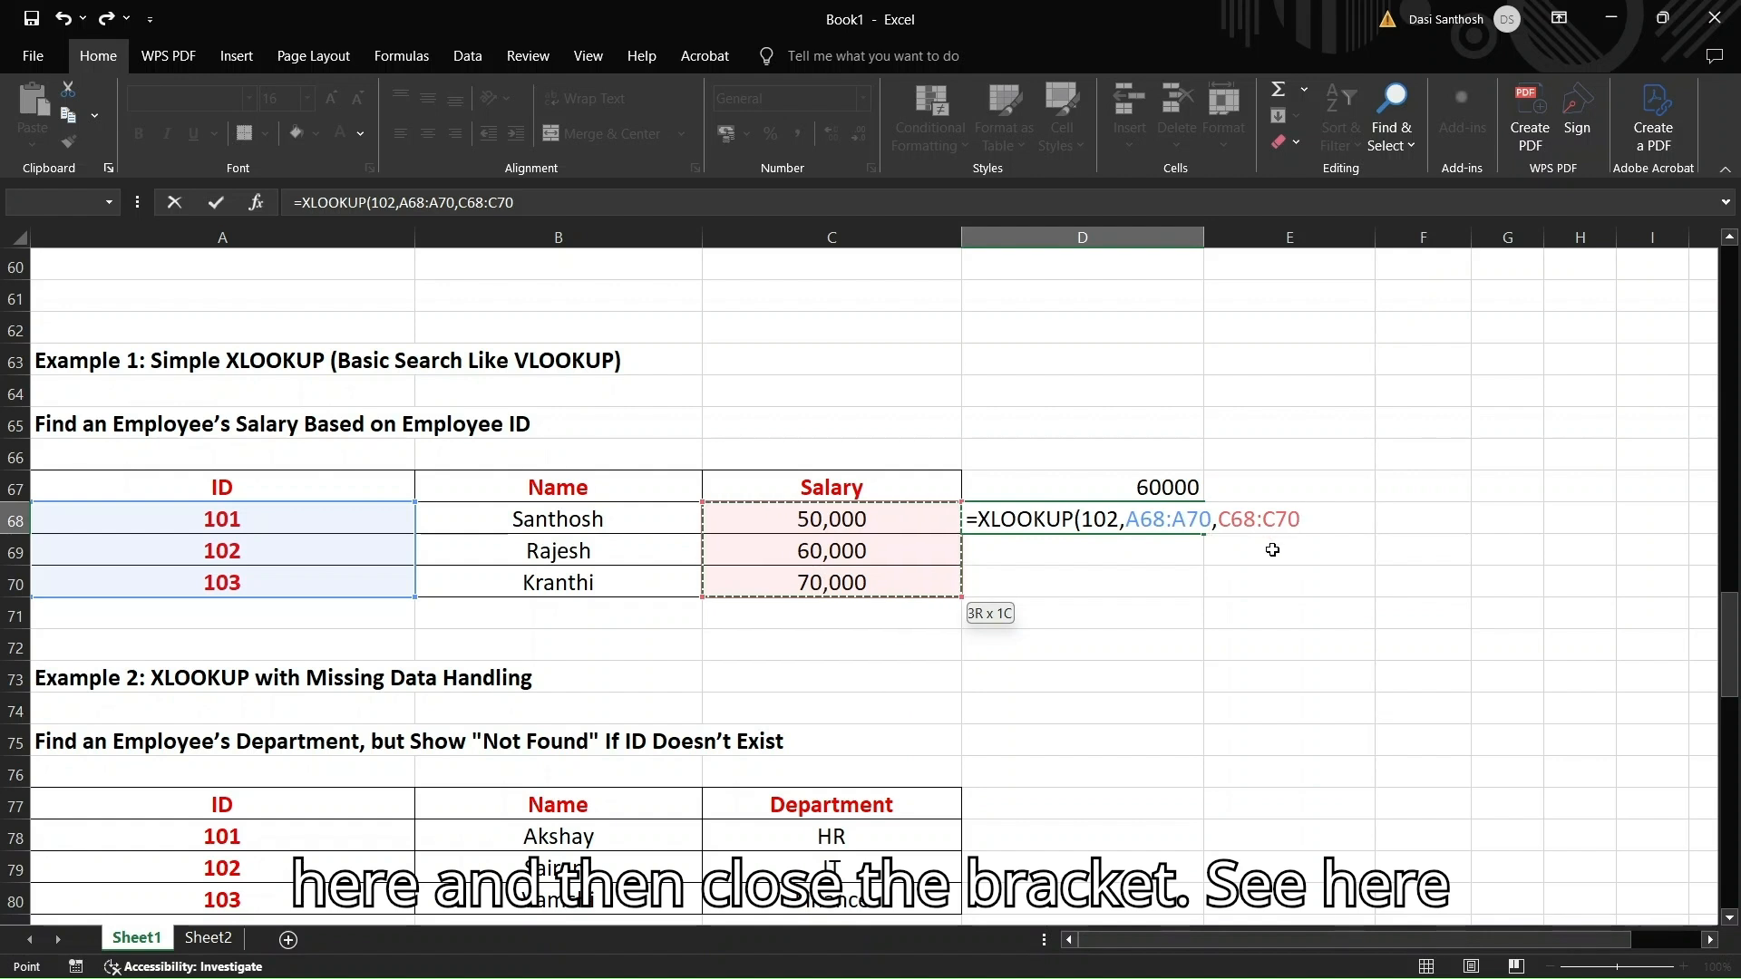
text())
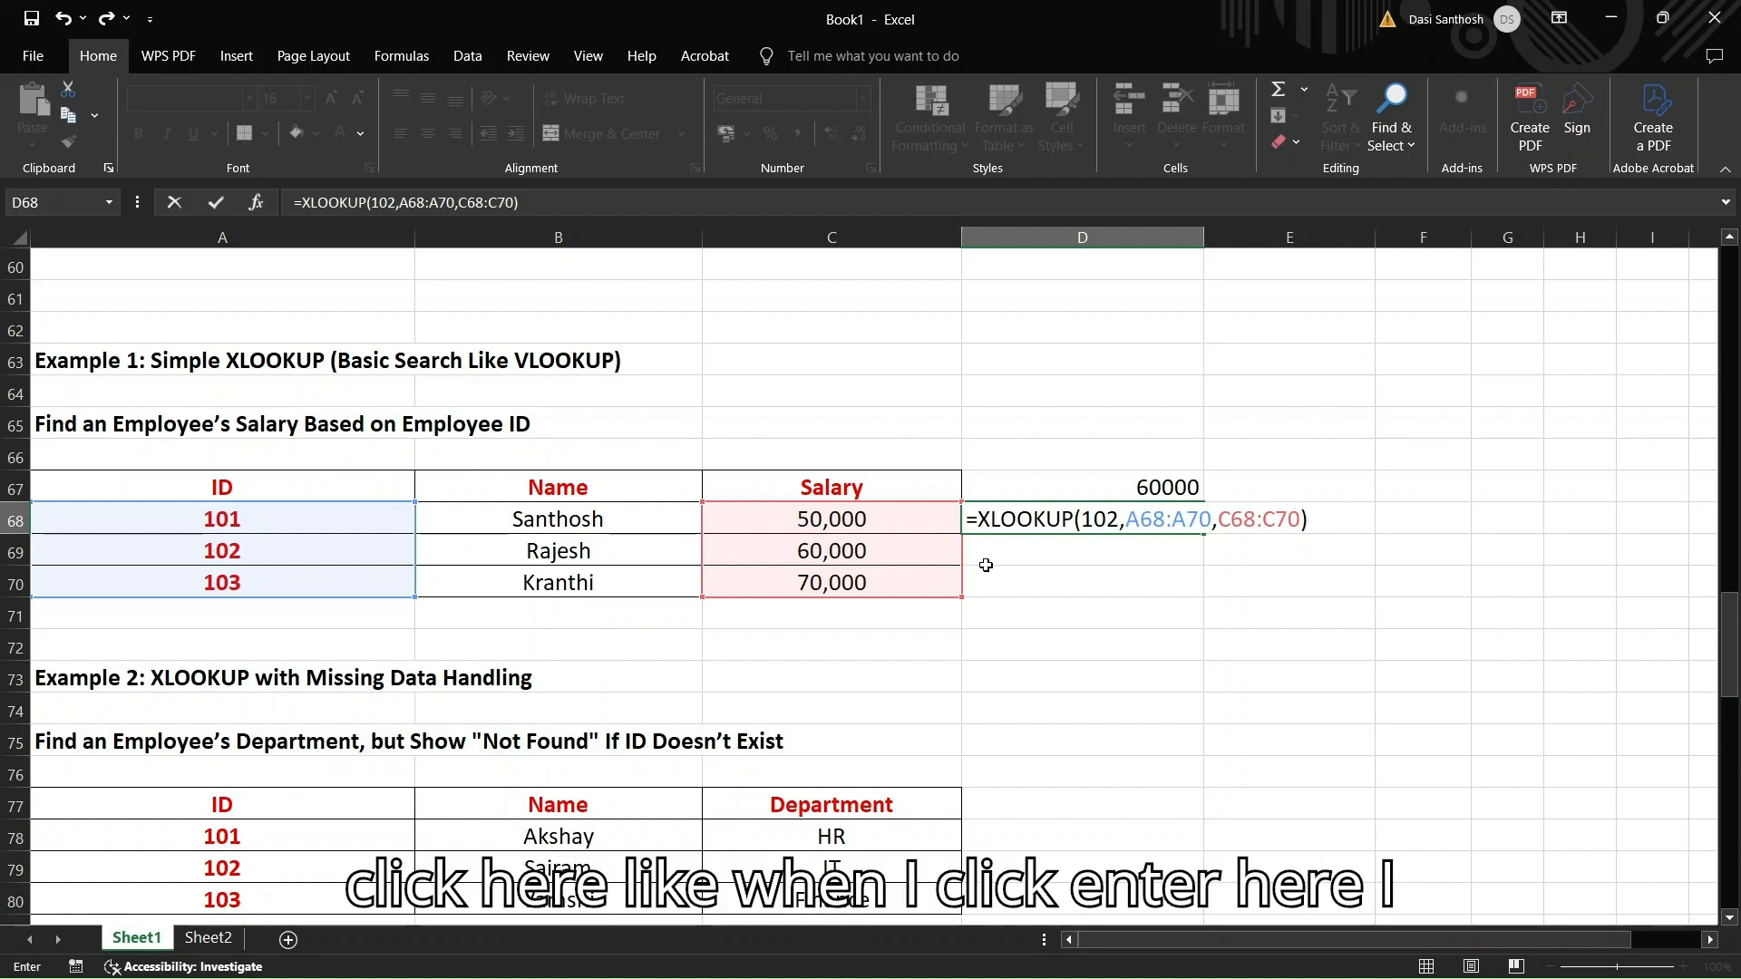
Enter the D68 XLOOKUP, which shows #NAME?, and move to D78 beside Example 2
key(Return)
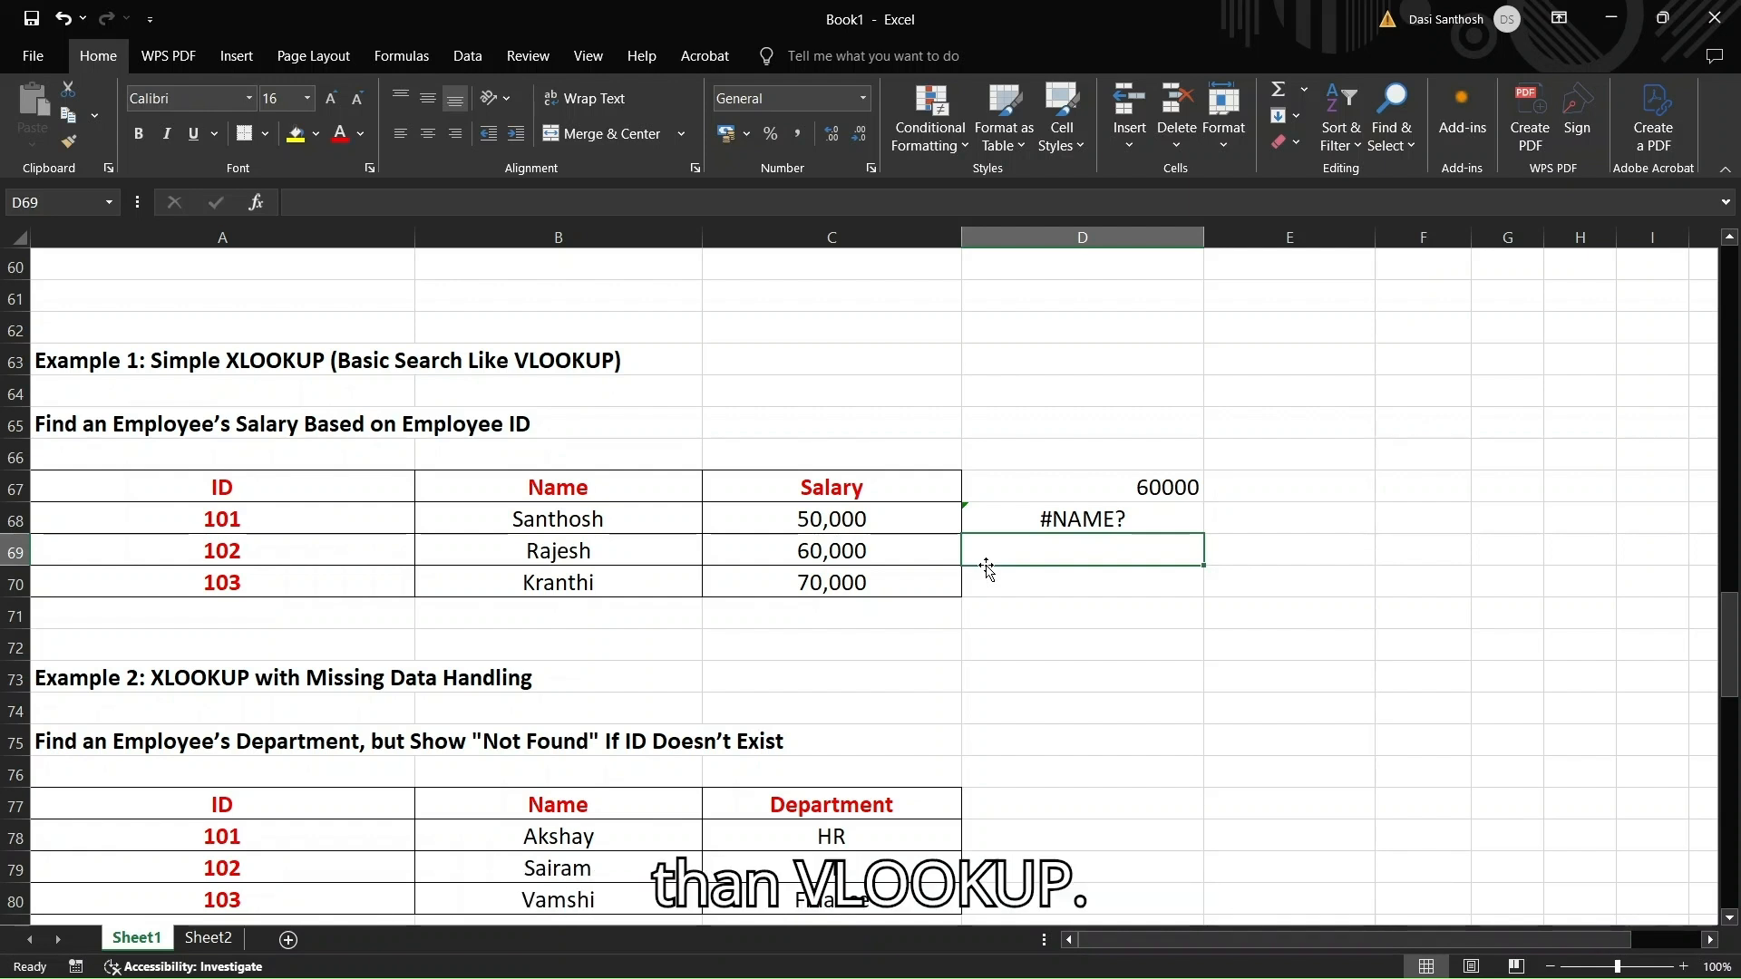
scroll(834, 602, down, 2)
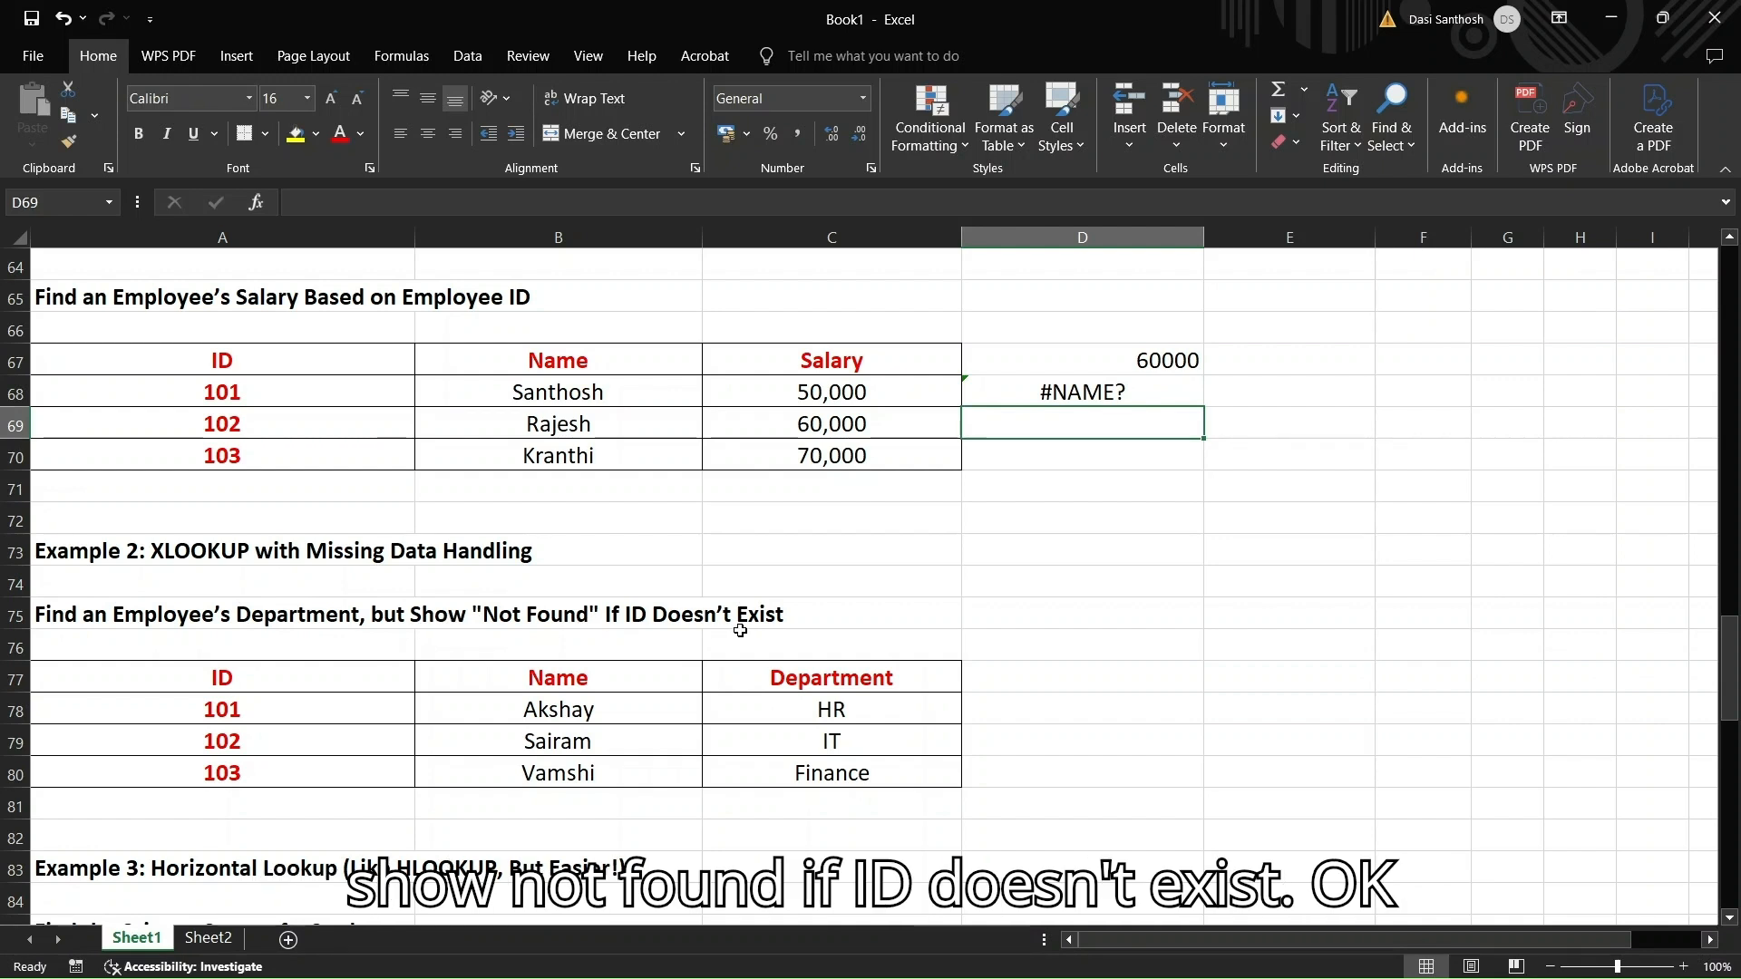
click(1072, 710)
In D78, type =XLOOKUP(105,A78:A80,C78:C80, covering the ID and Department ranges
text(=X)
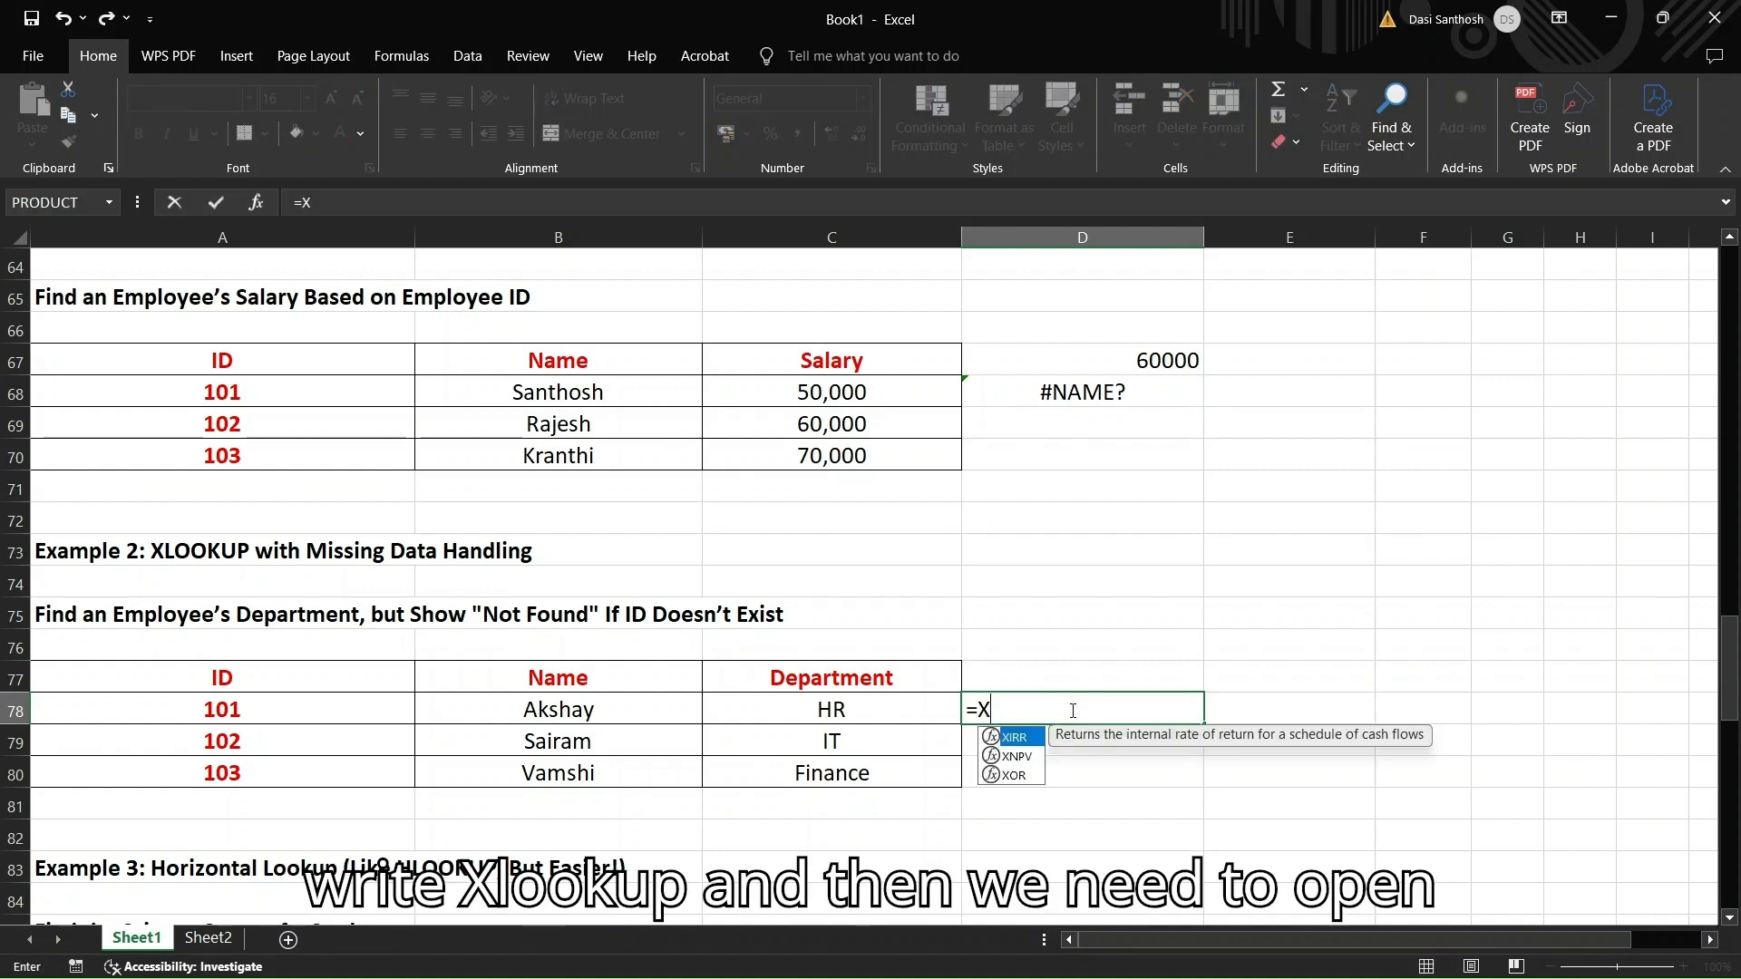
text(LOOKUP)
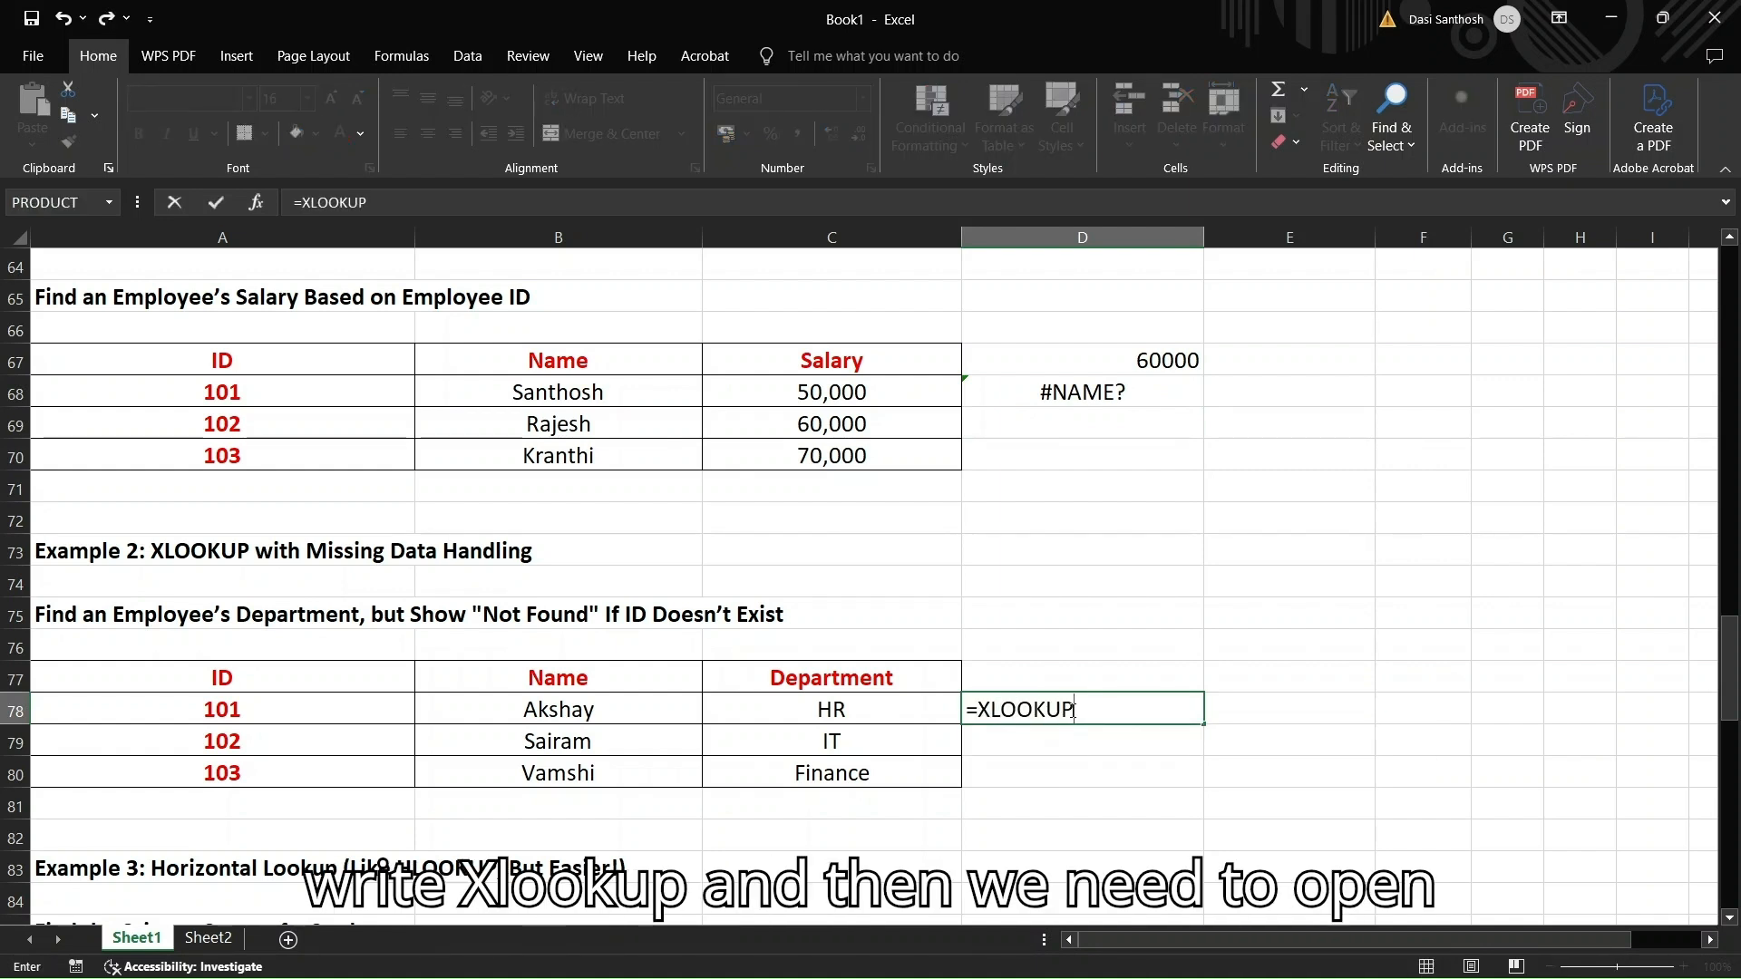
text(()
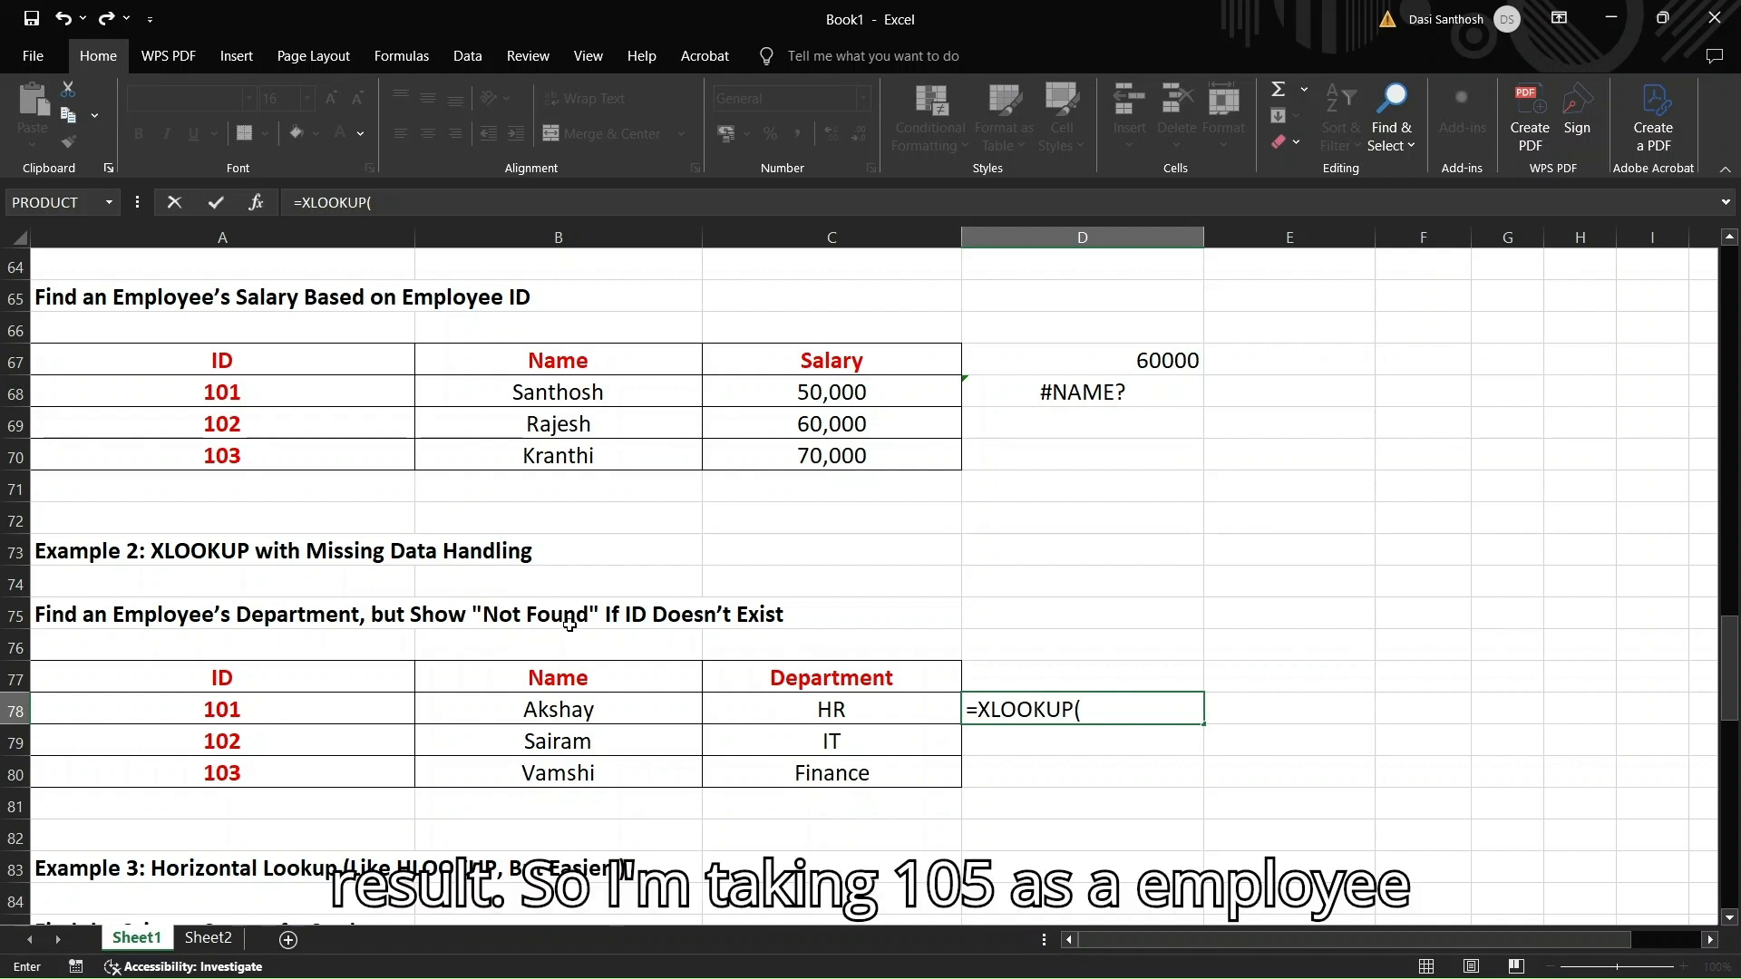
text(10)
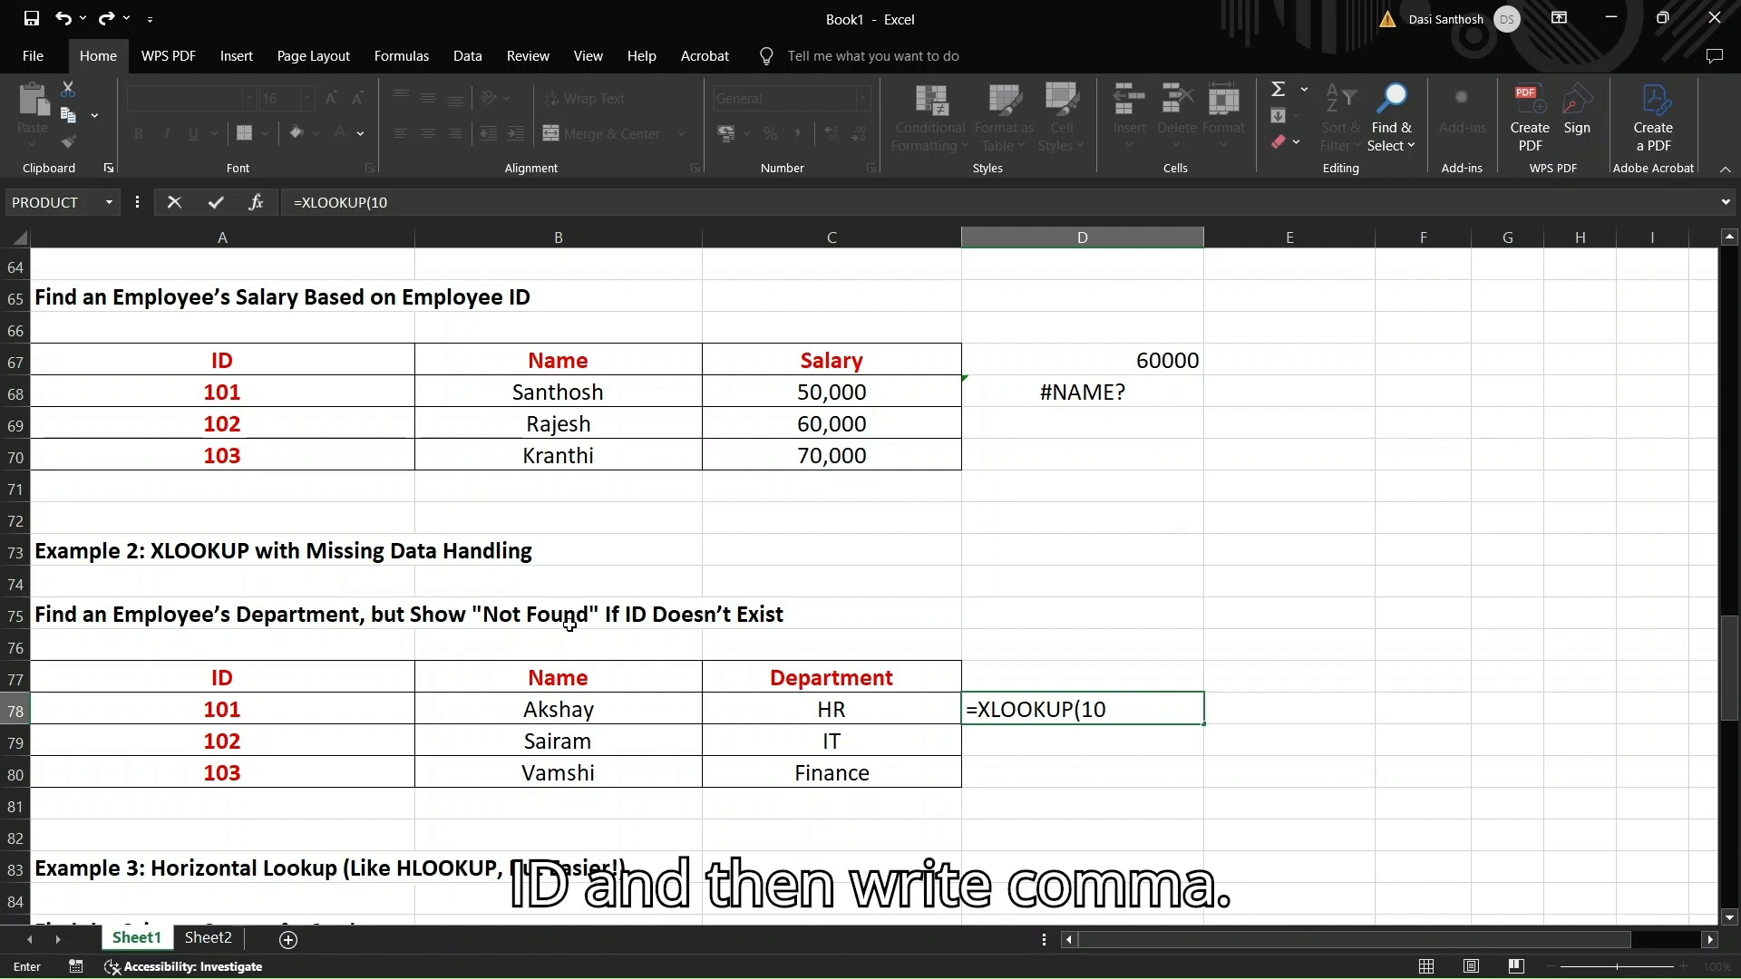
text(5,)
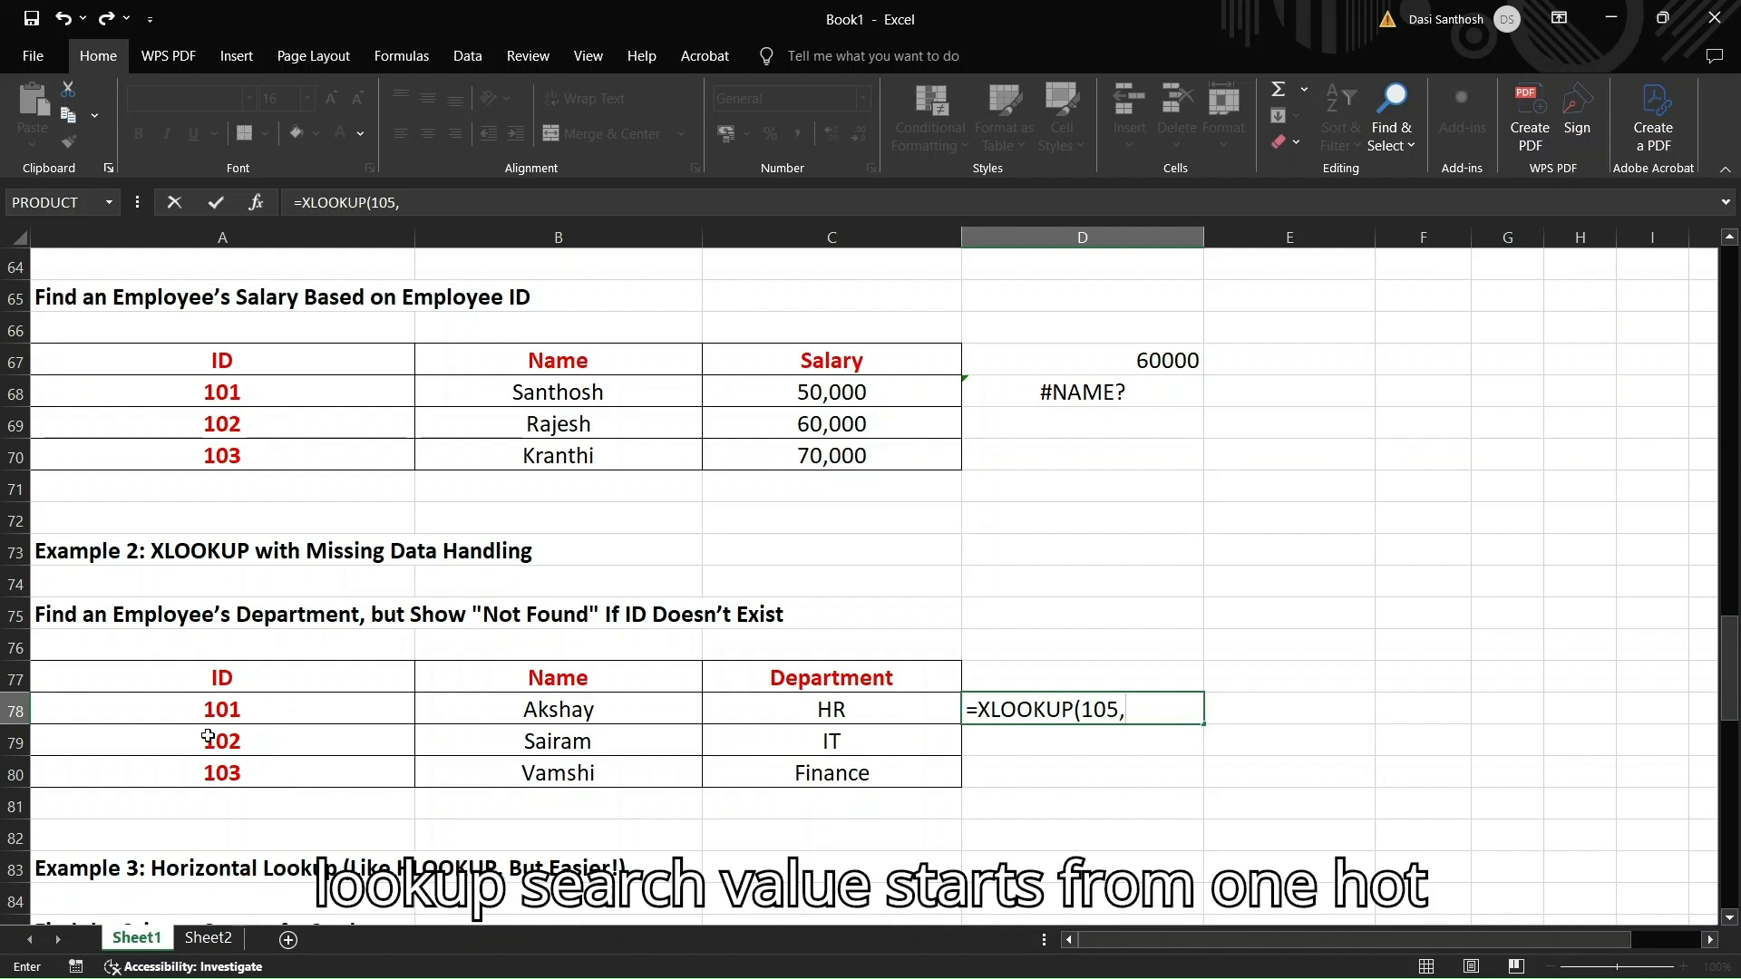
click(254, 710)
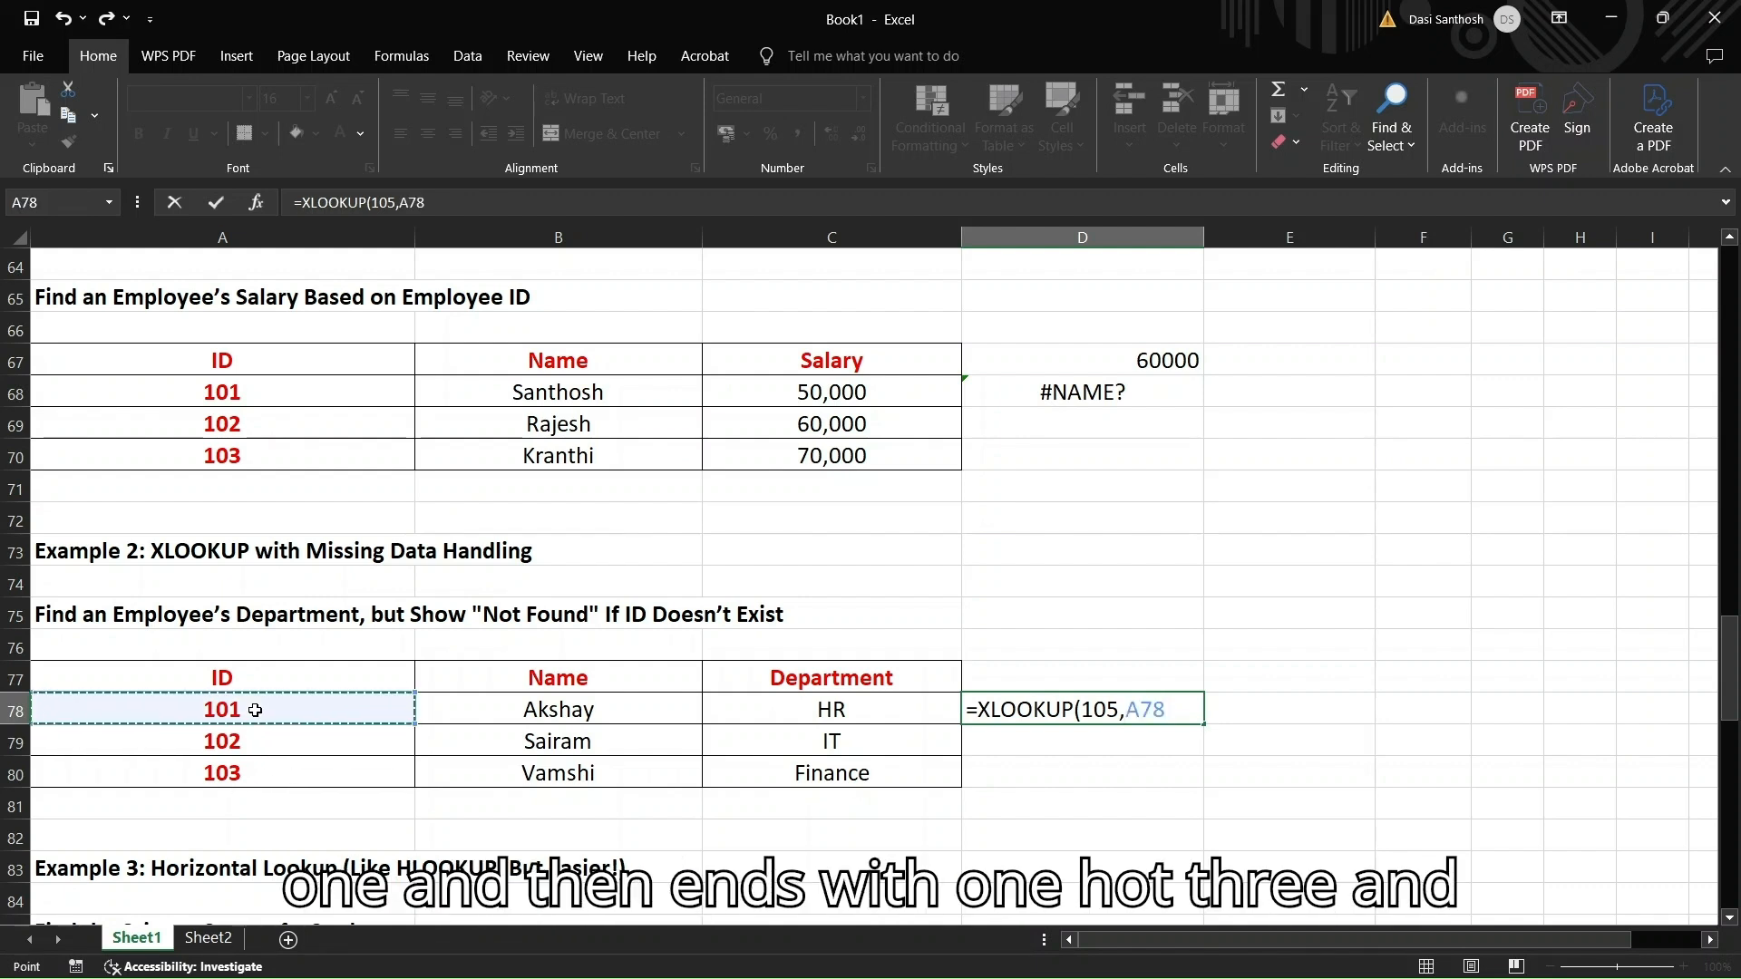
drag(255, 710, 255, 773)
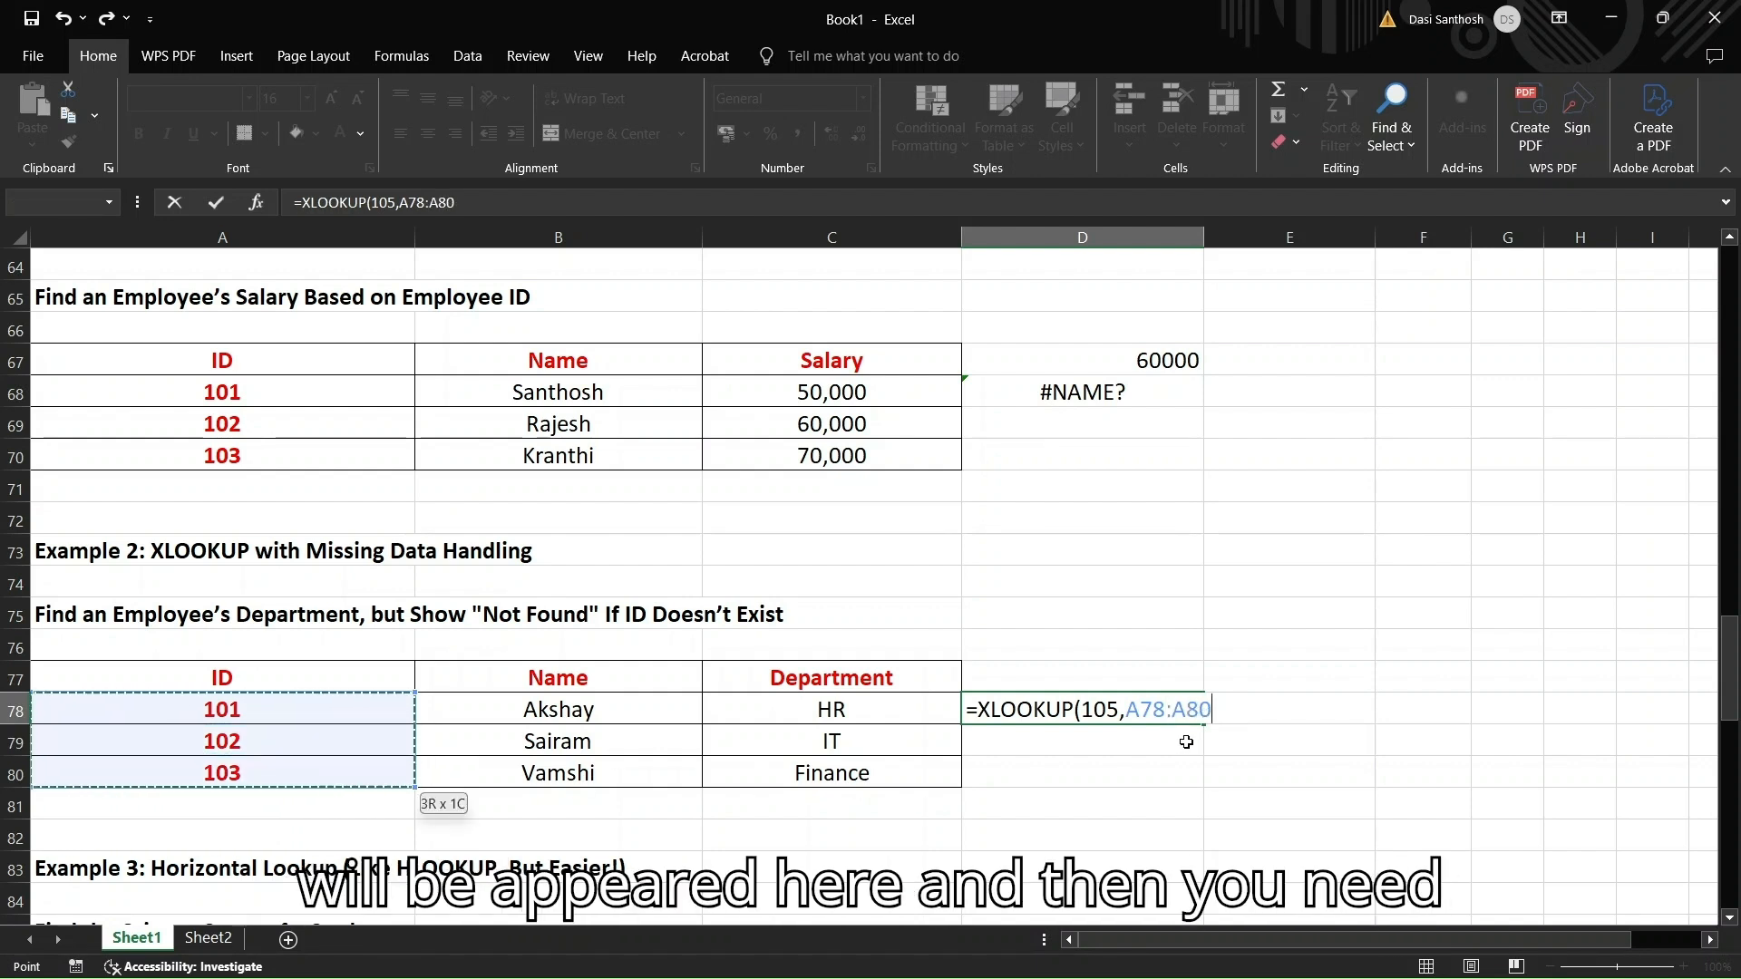
text(,)
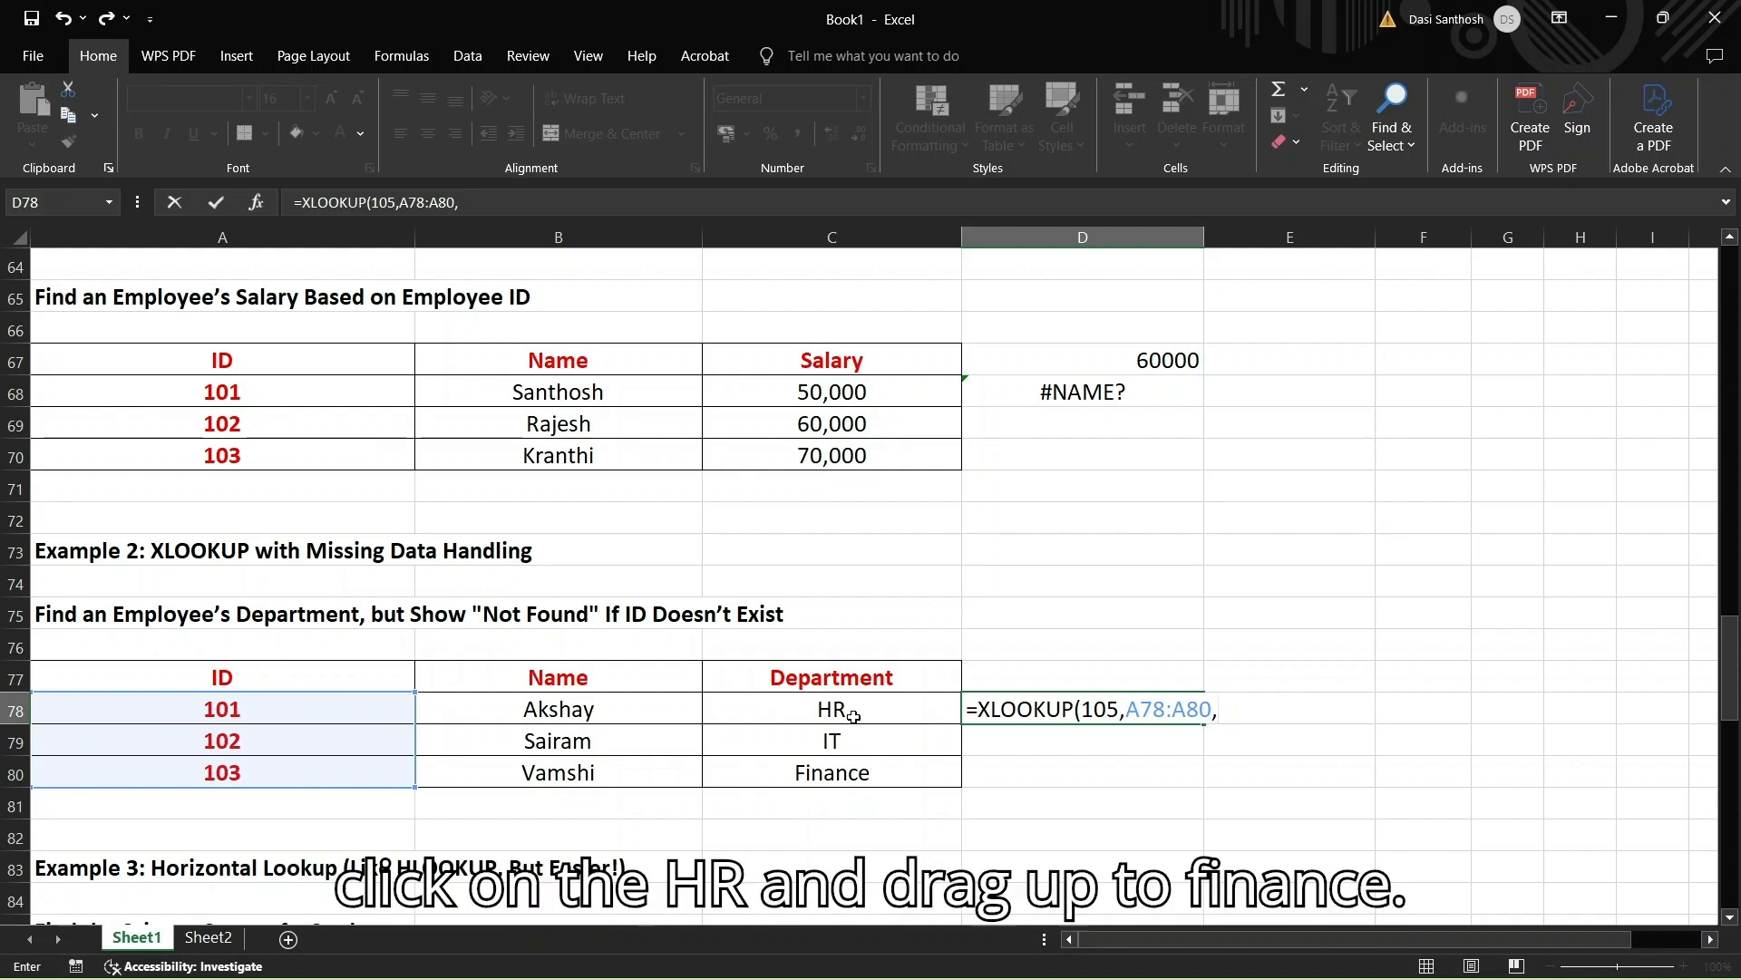
drag(853, 716, 844, 773)
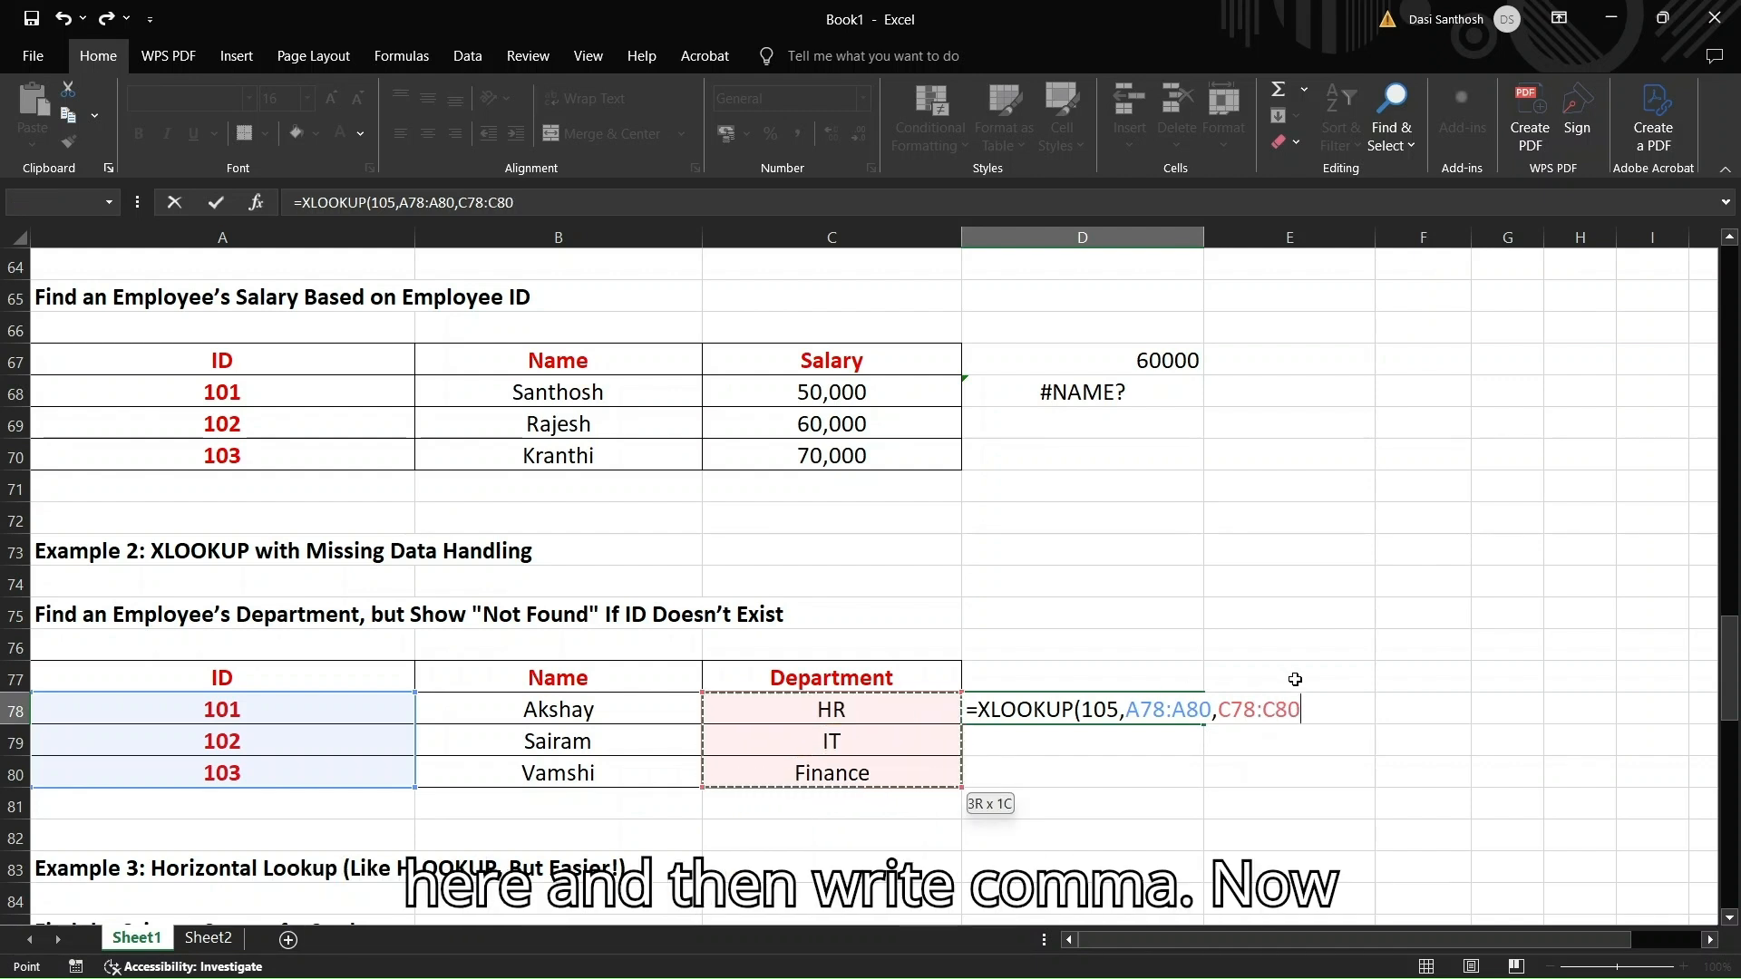
text(,)
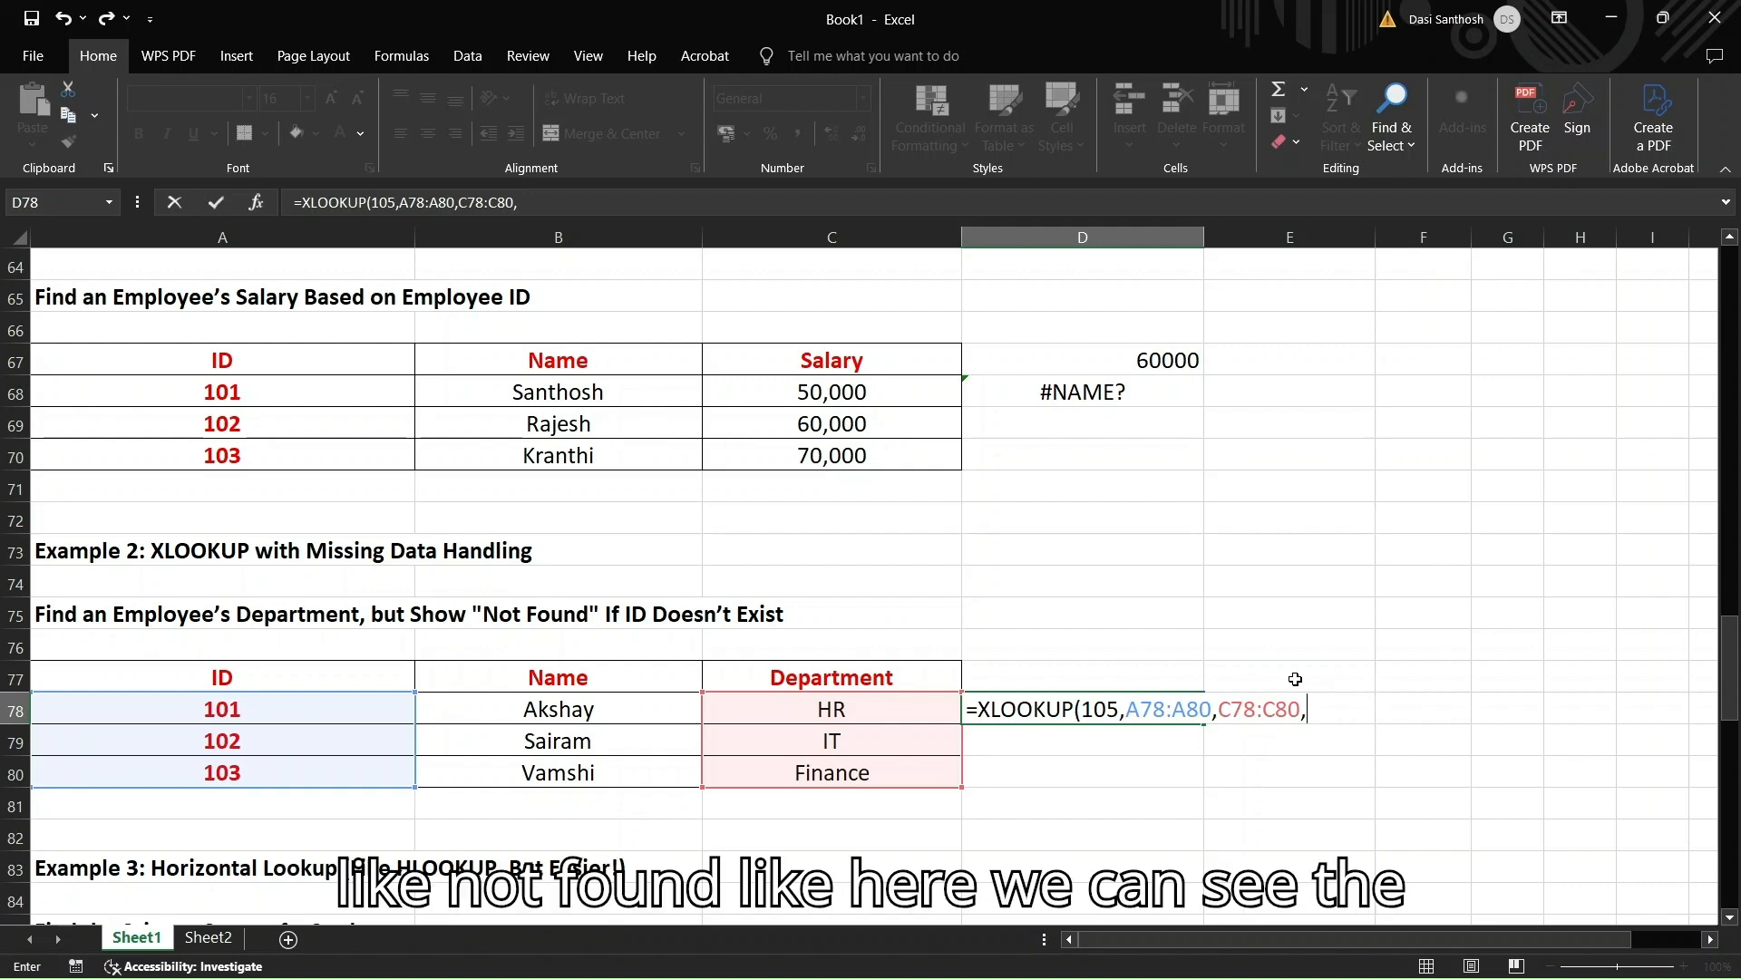
Add "NOT FOUND" as the fallback to D78's XLOOKUP and enter it, showing #NAME?
scroll(1215, 590, up, 4)
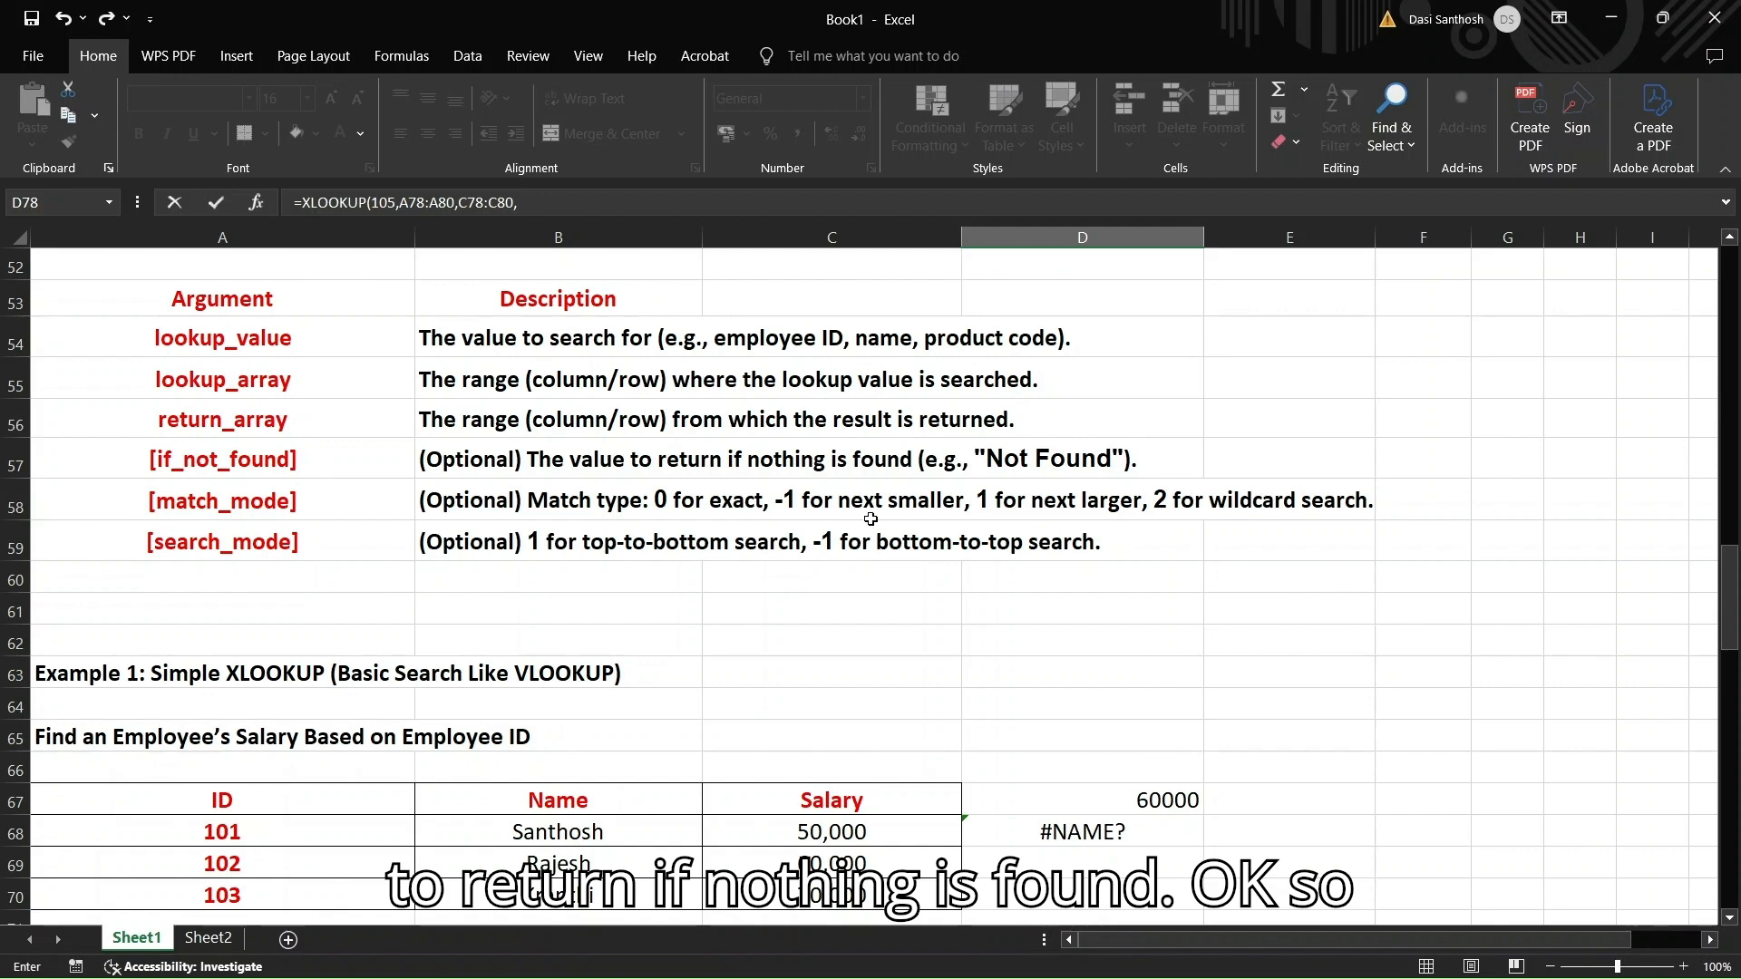
scroll(870, 519, down, 6)
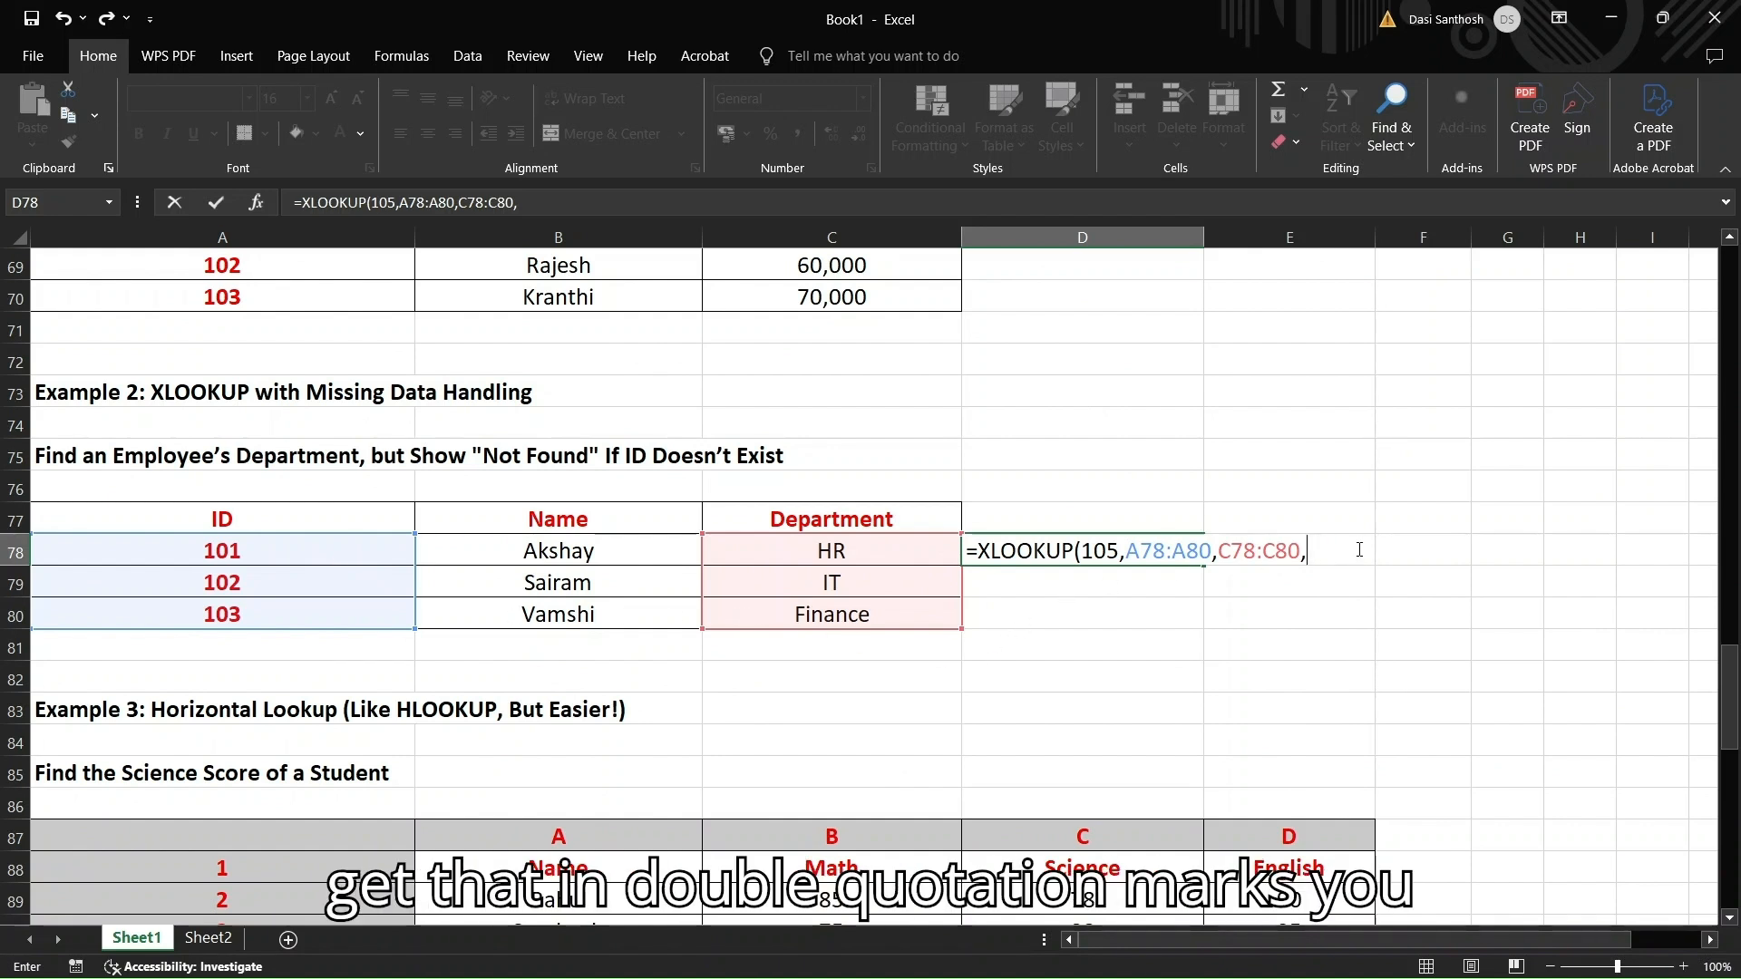
text("NOT)
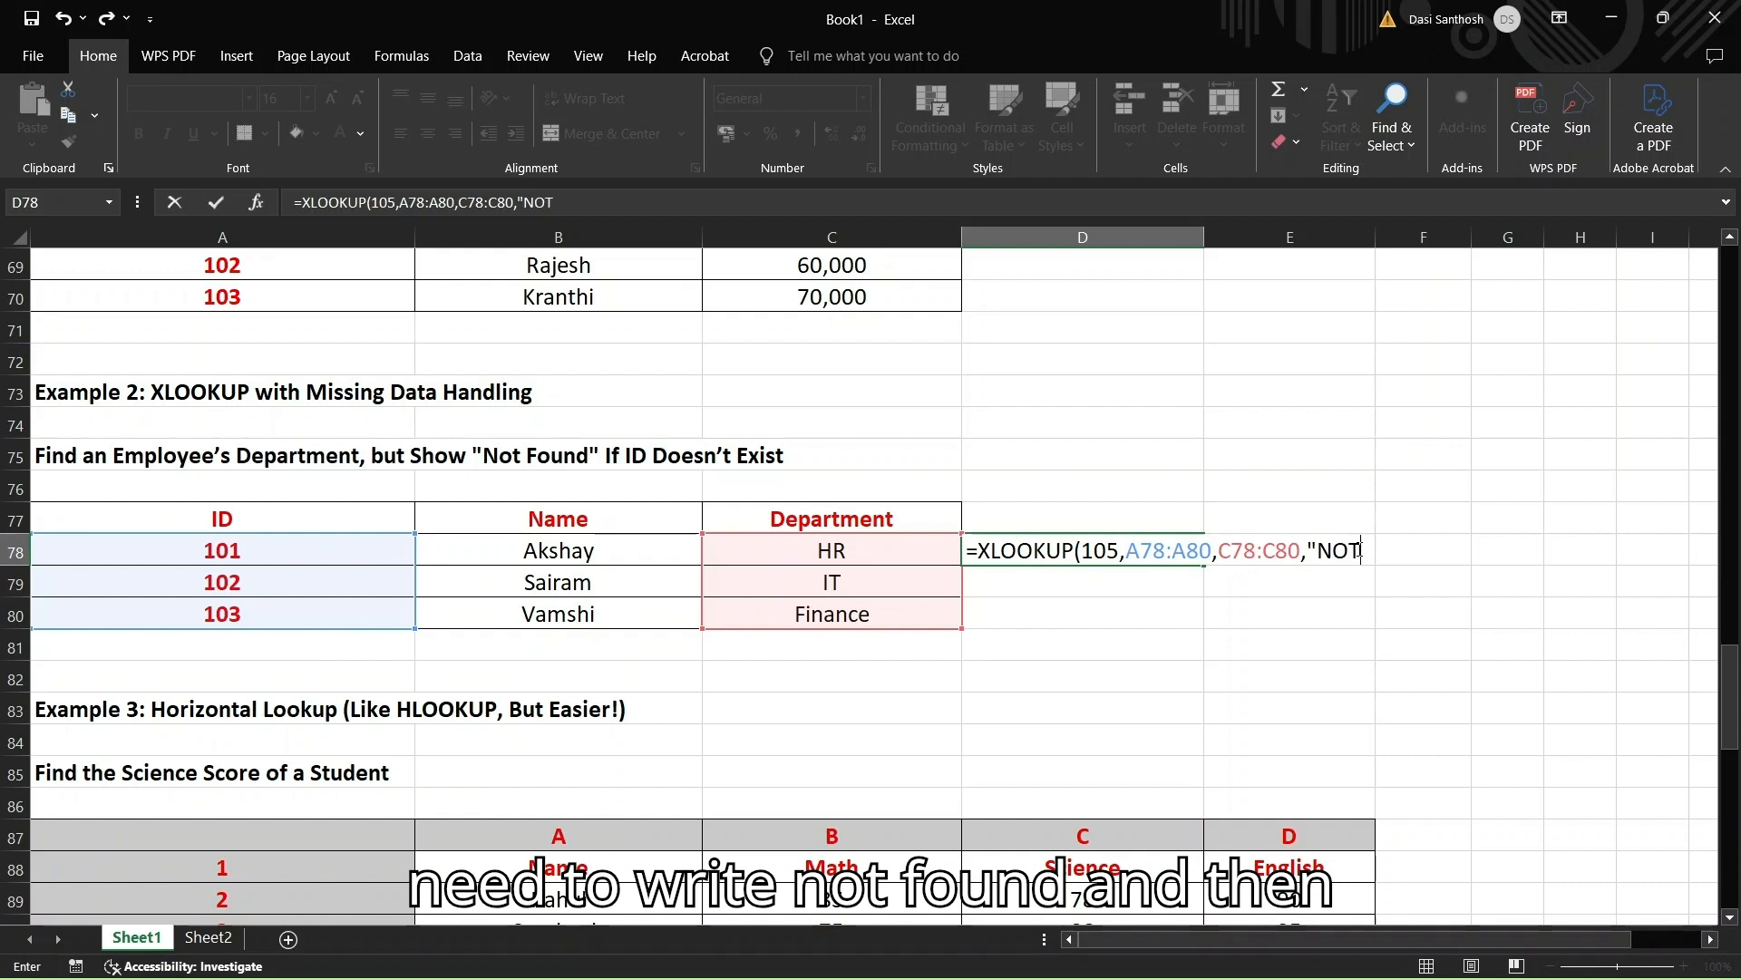
text( FOUND)
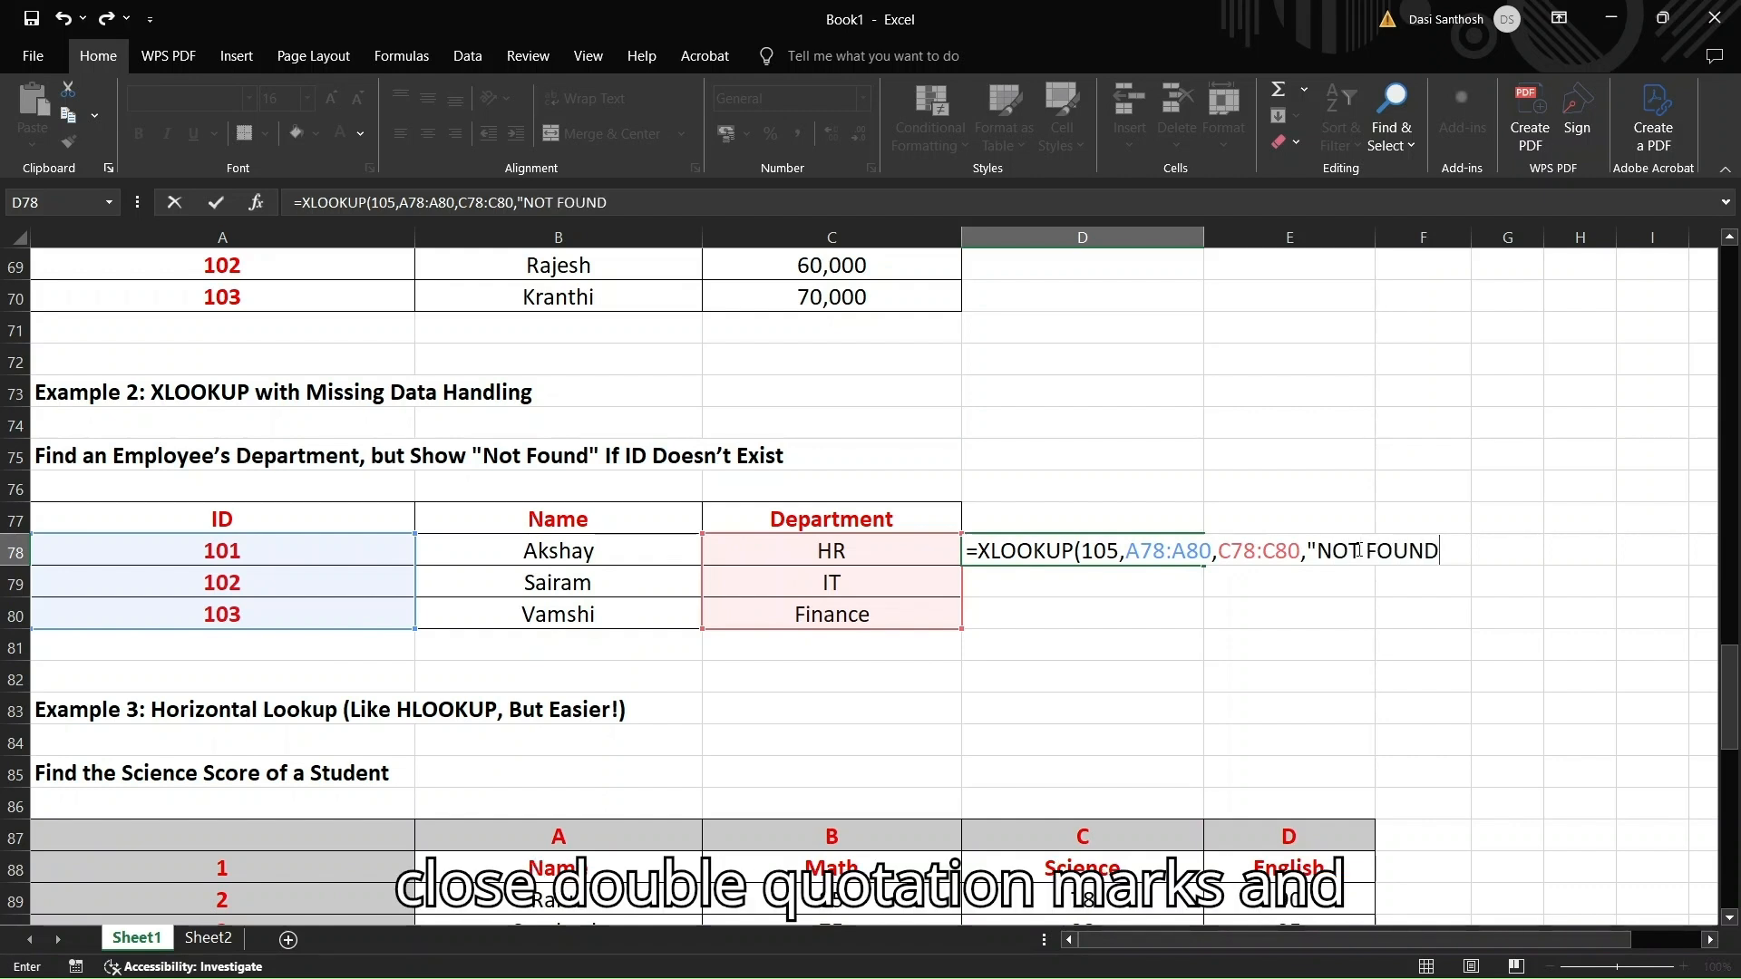
text(")
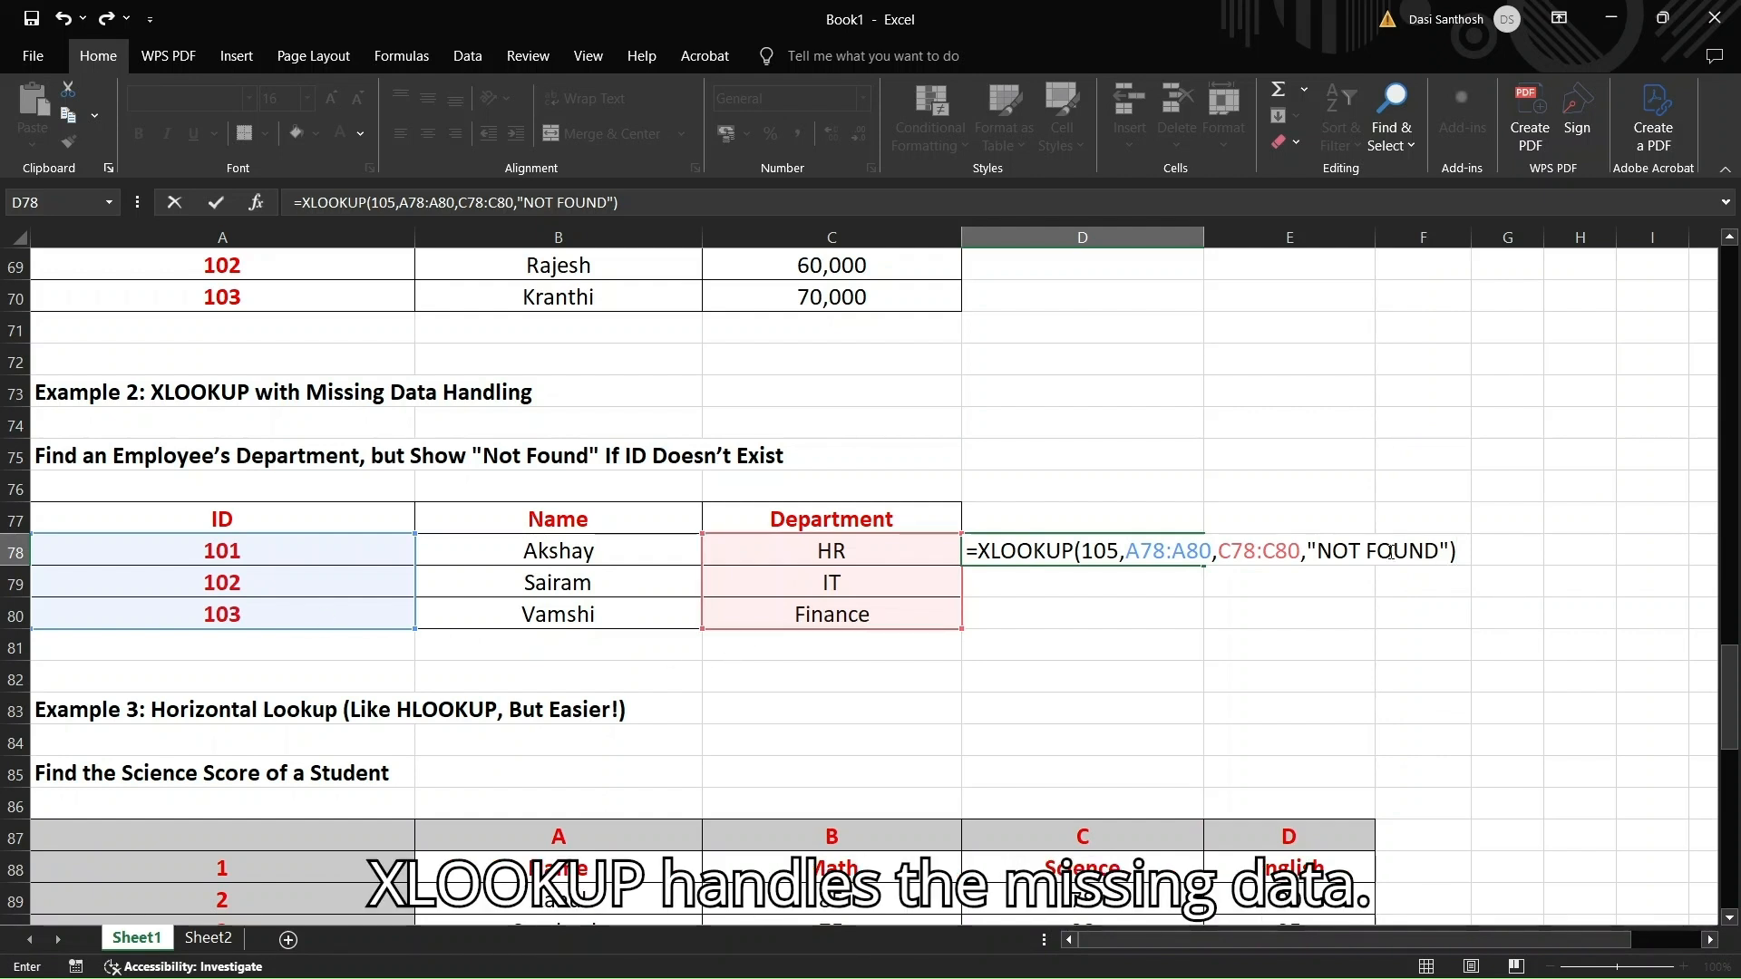
key(Return)
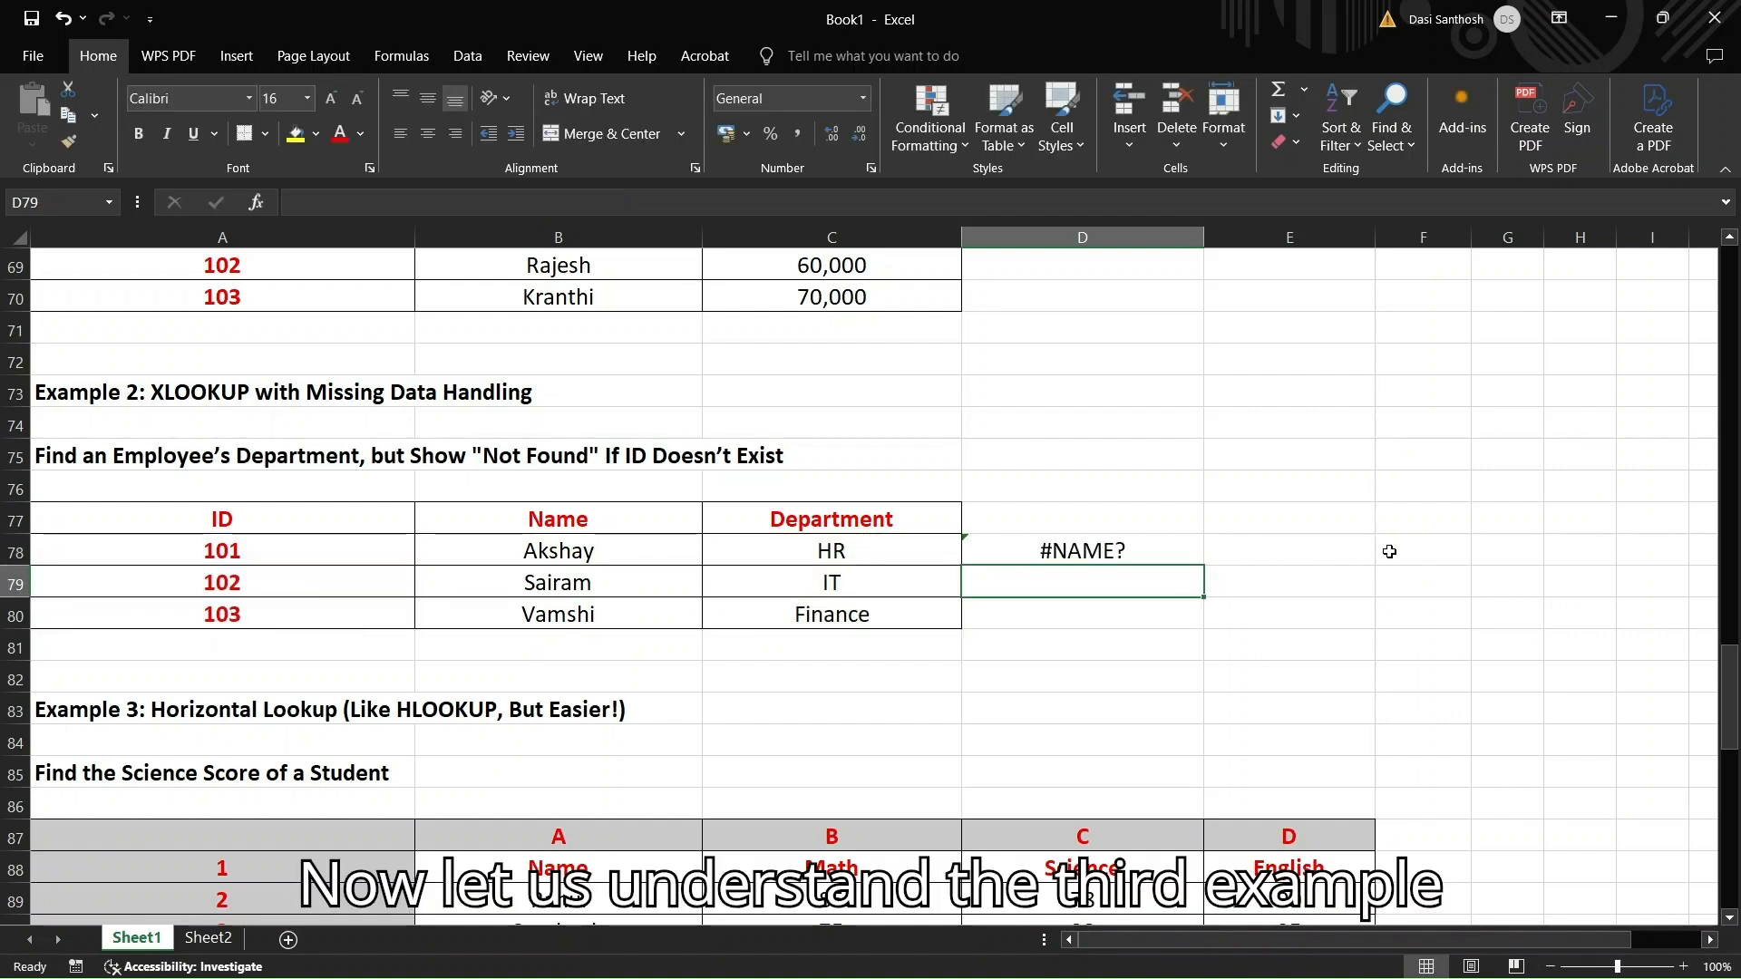
Scroll to the Example 3 score table and begin =HLOOKUP("Science", in F87
scroll(1389, 551, down, 2)
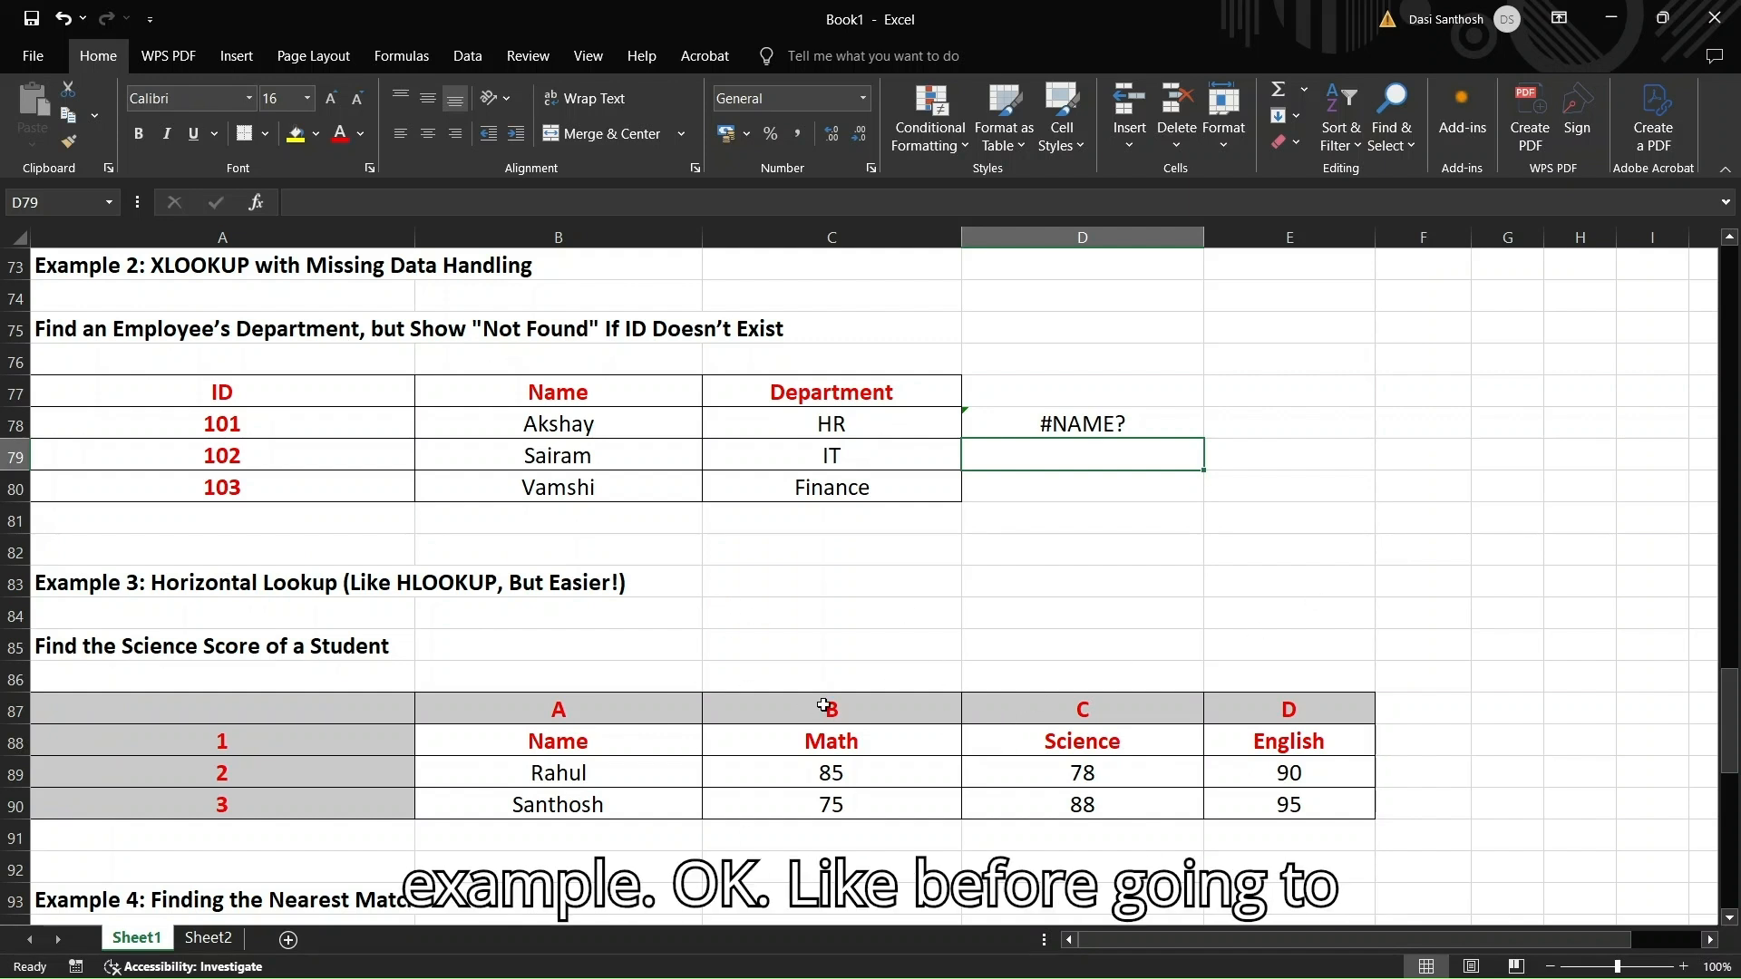
scroll(828, 703, down, 1)
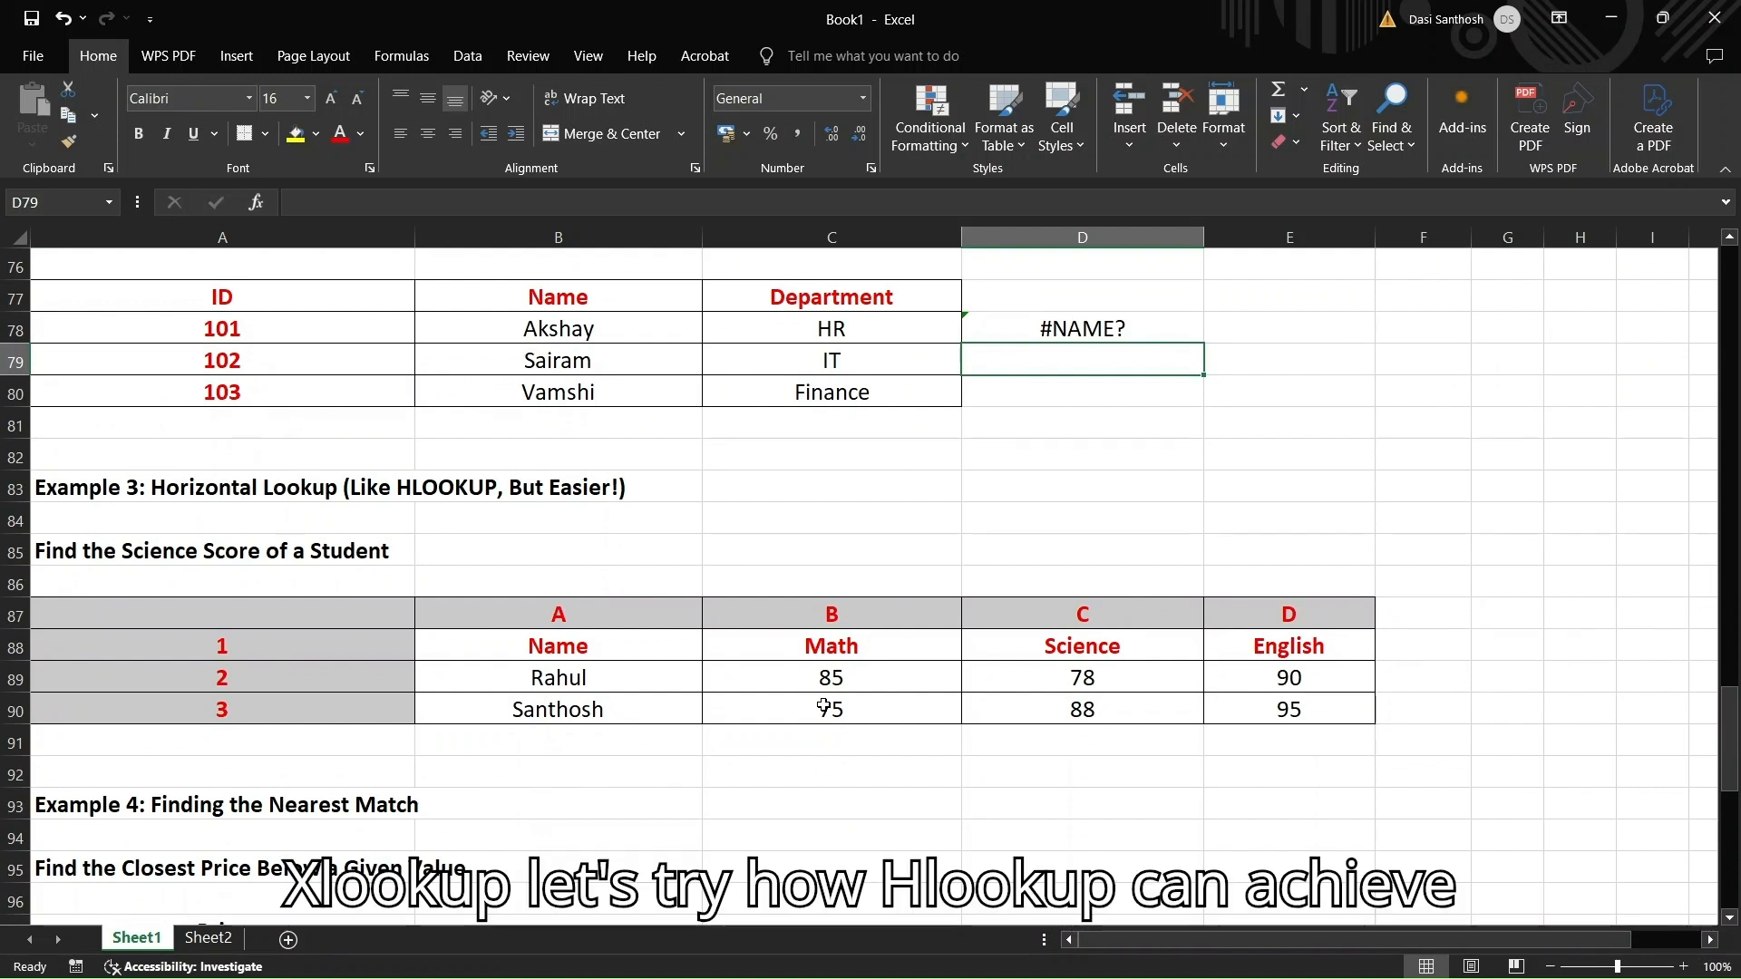
click(1452, 613)
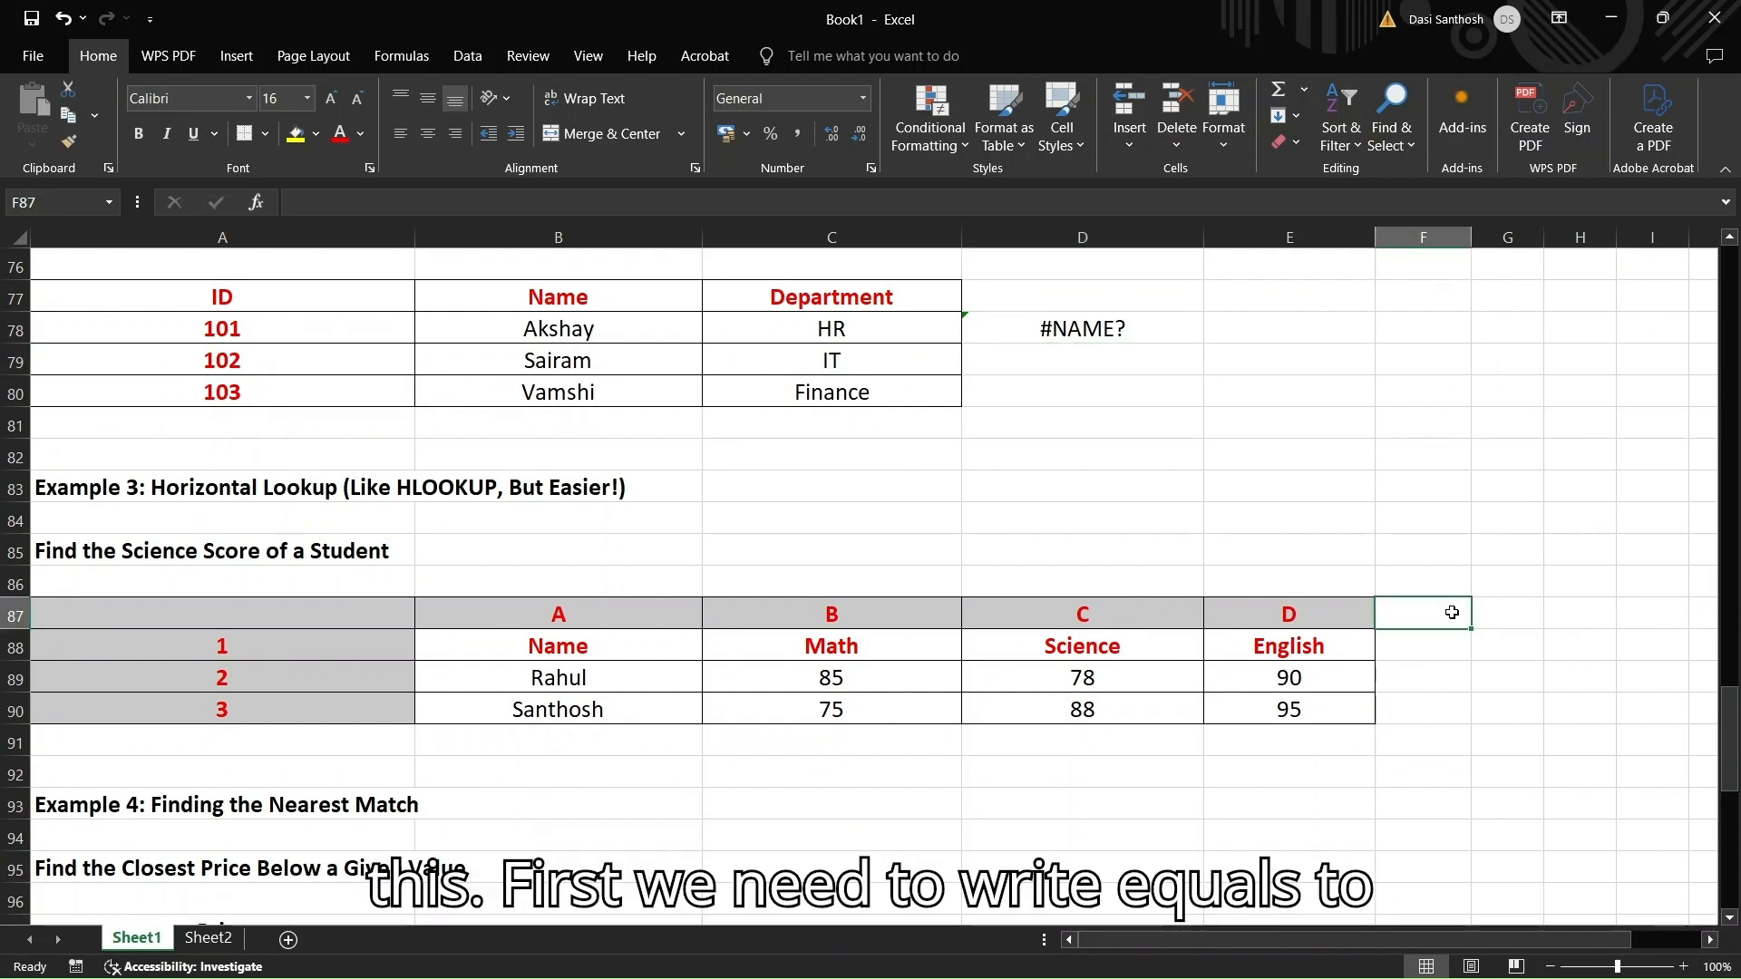
text(=)
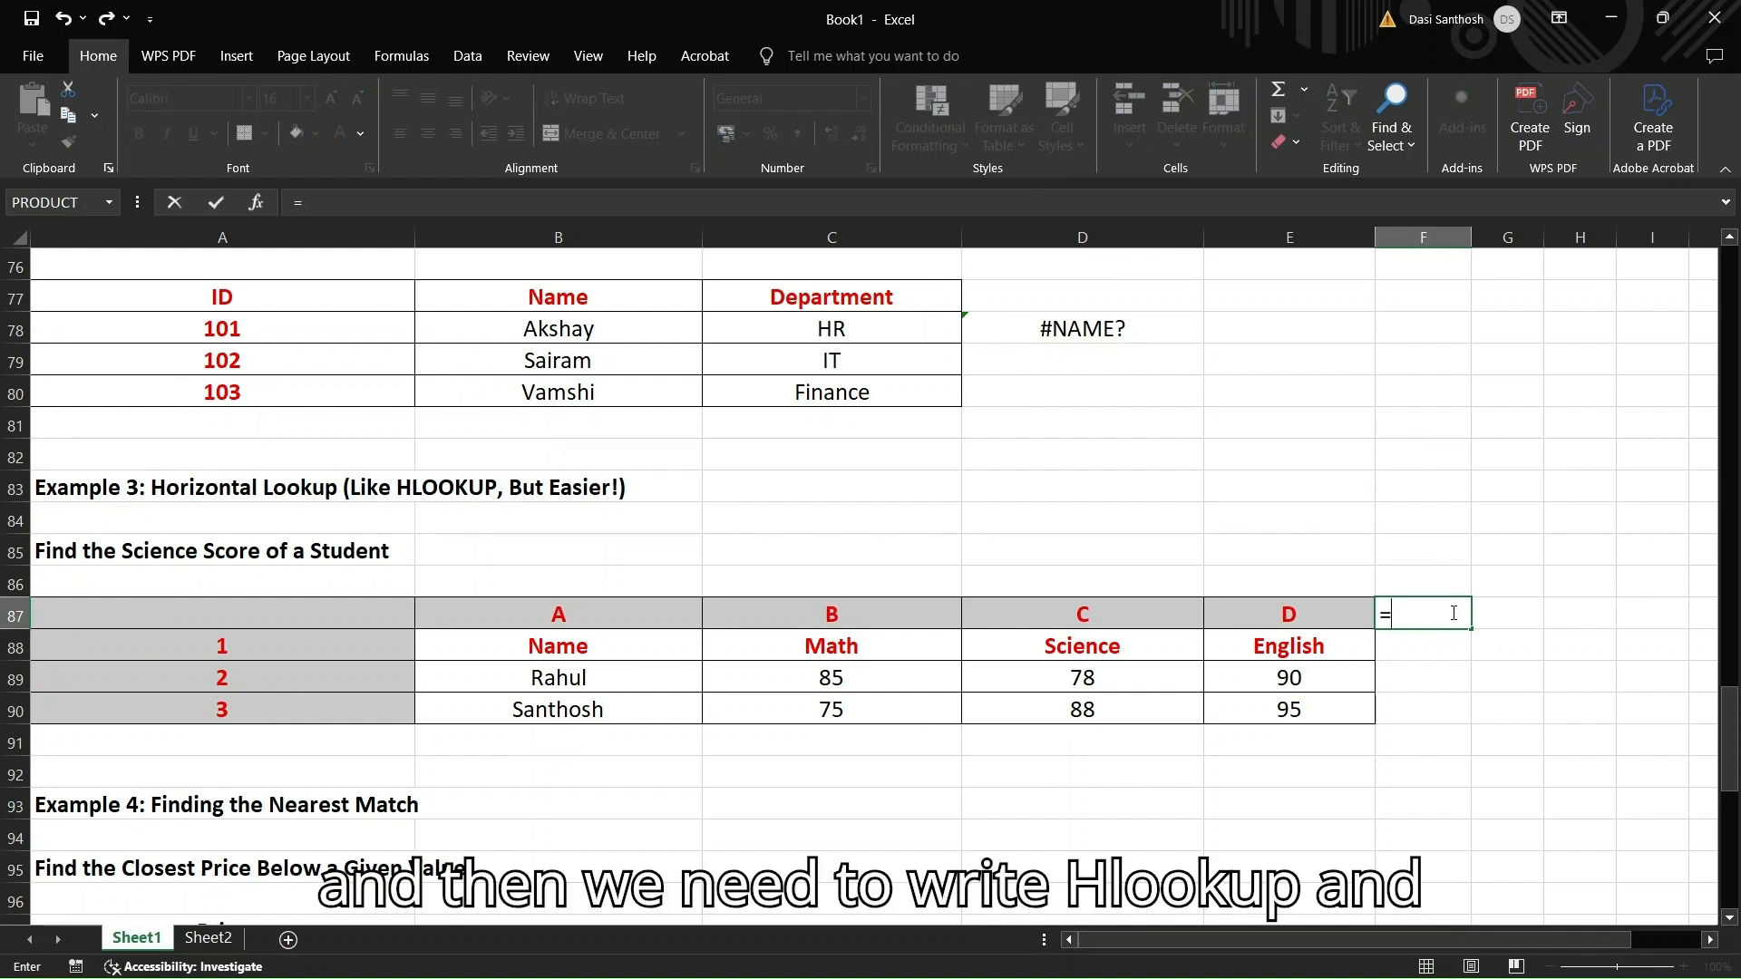
text(HLOOKUP)
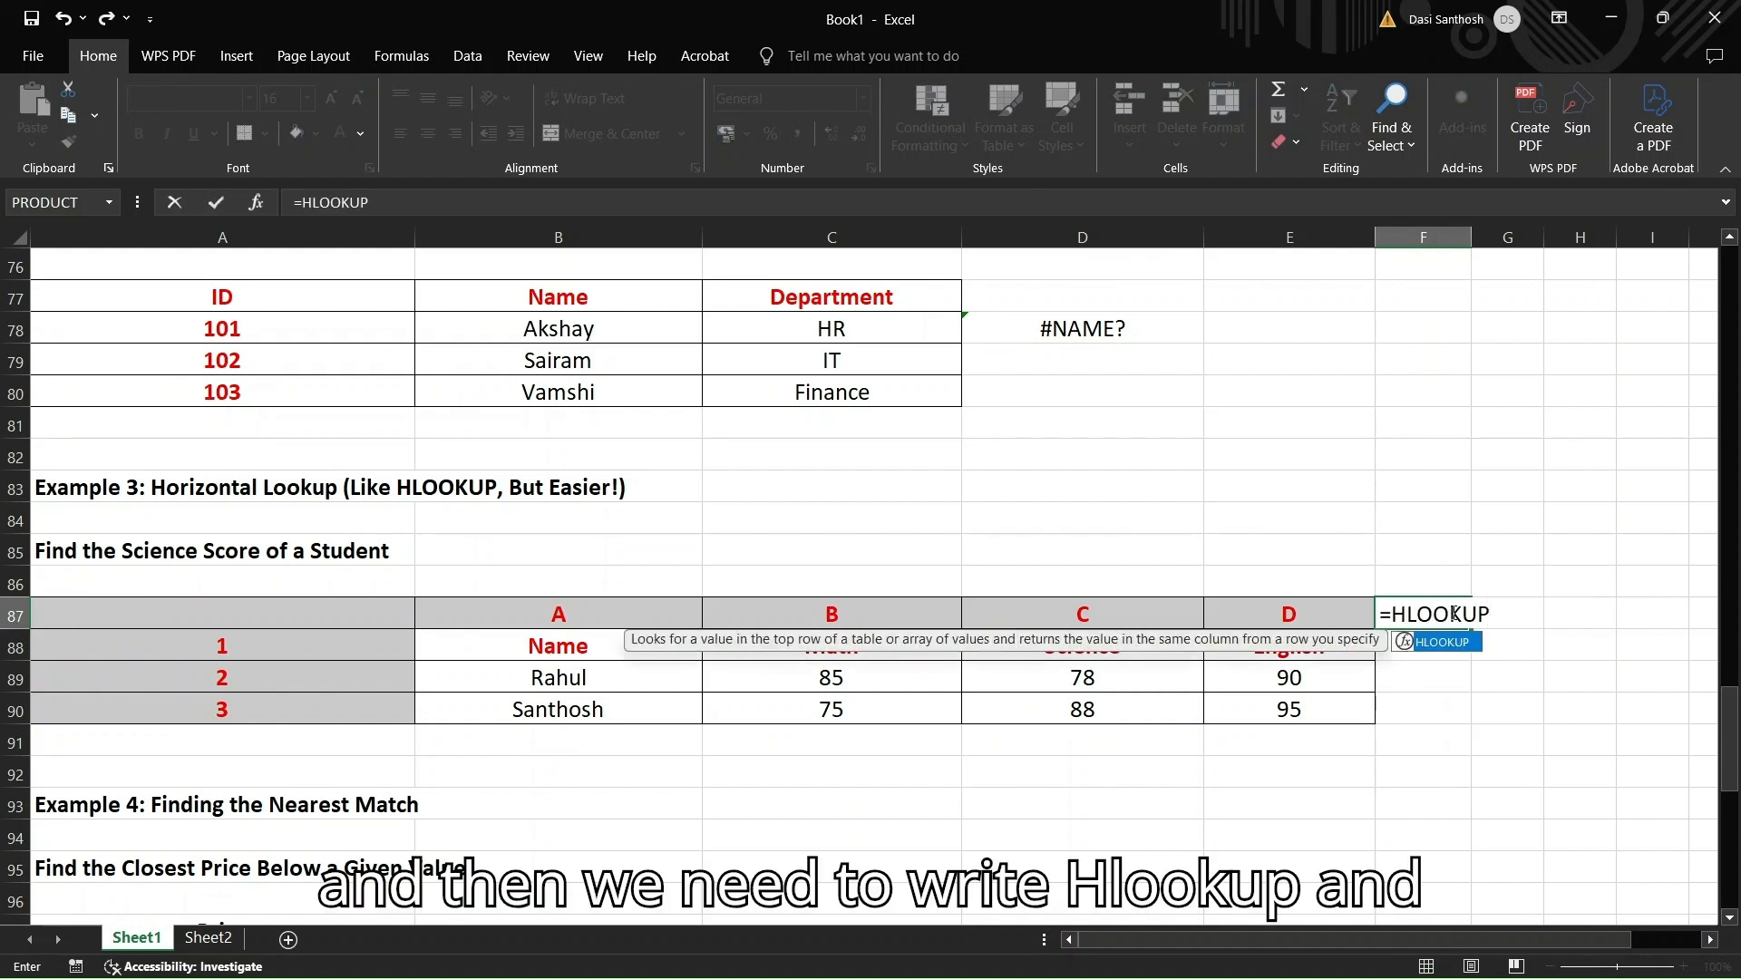
text(()
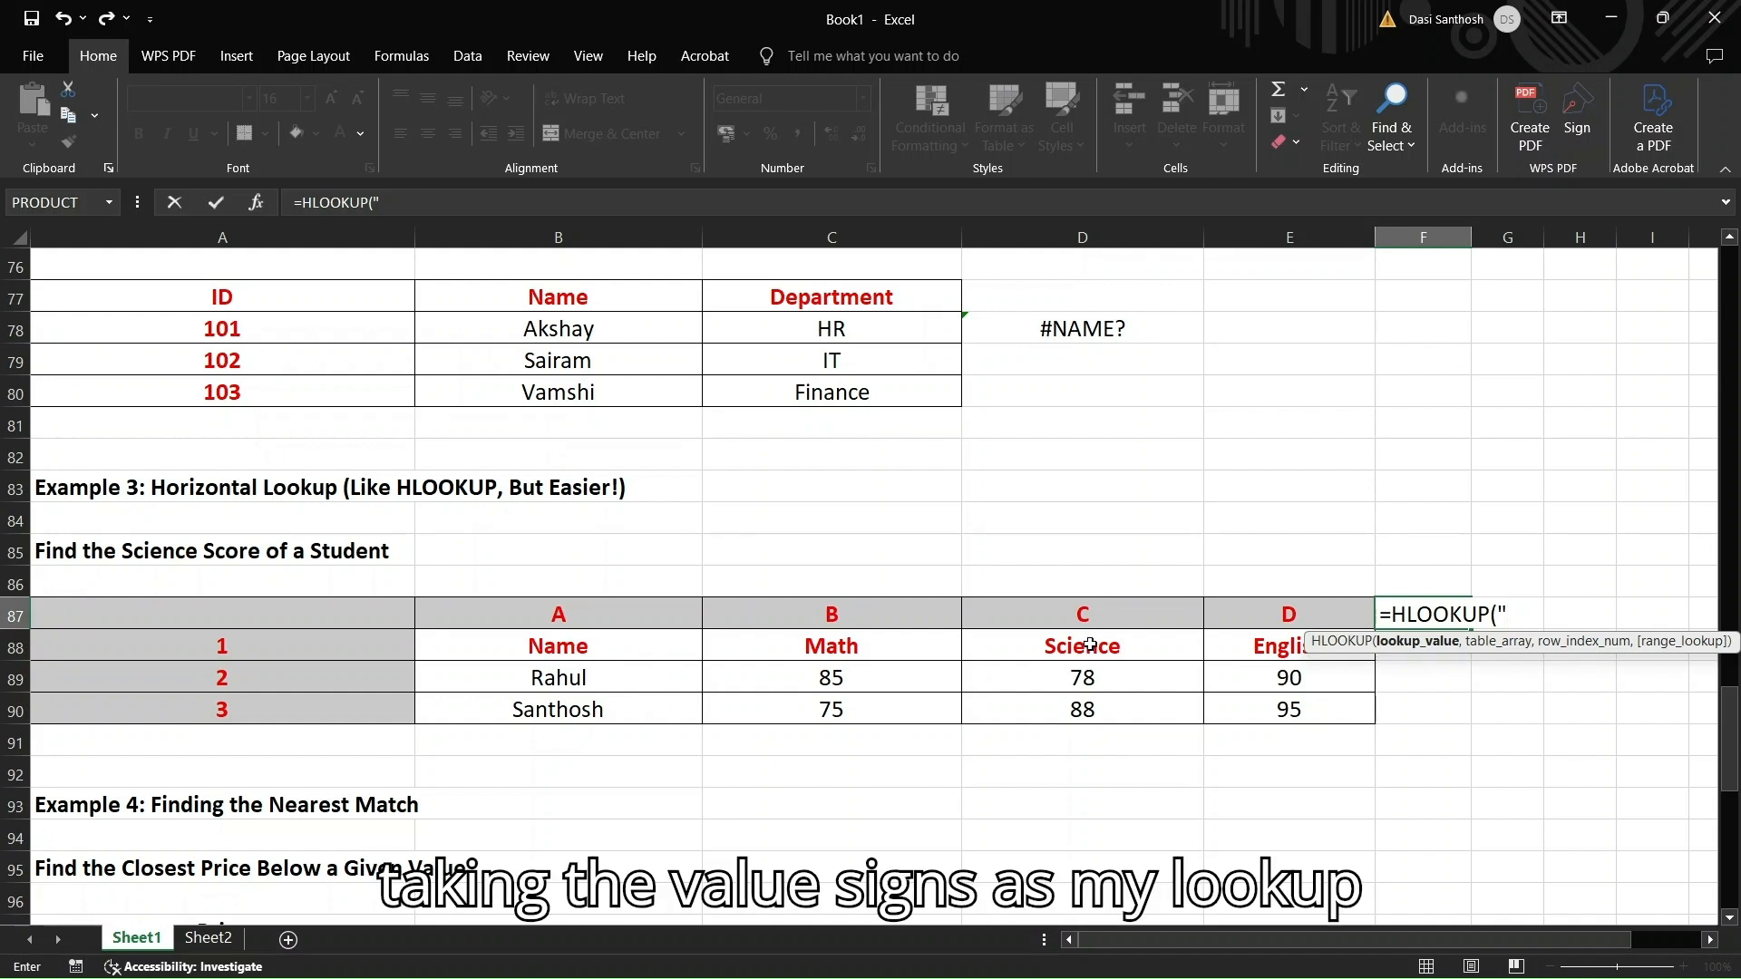
text(Scien)
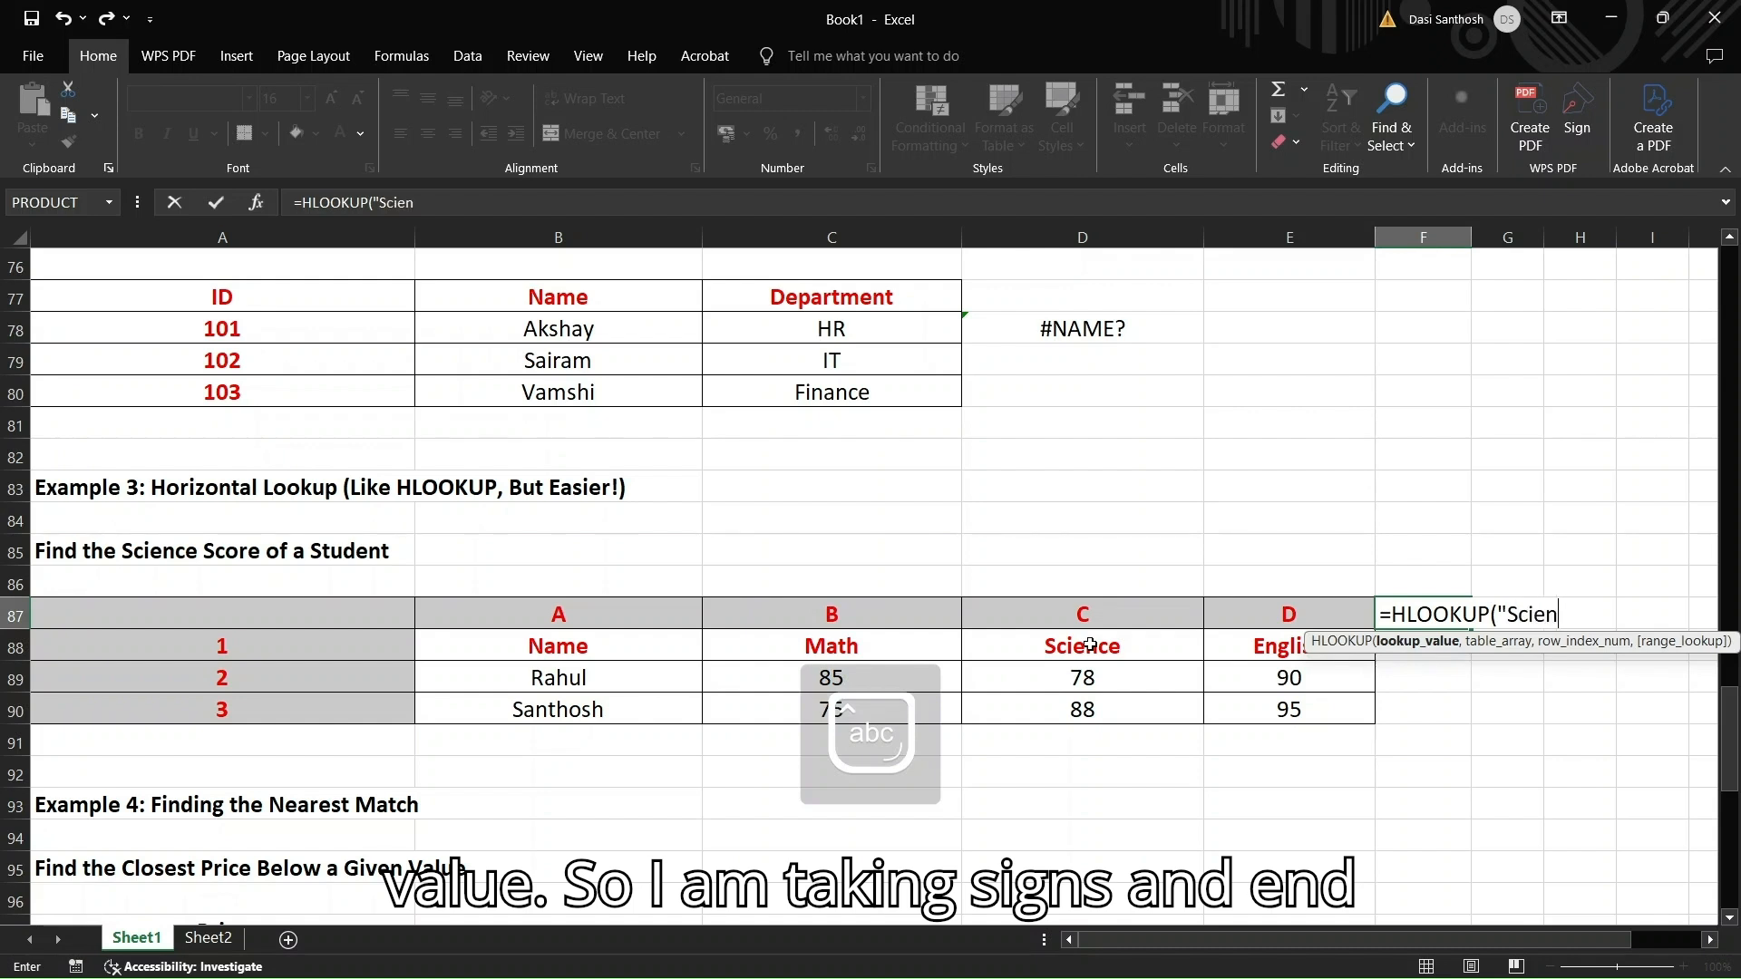
text(ce")
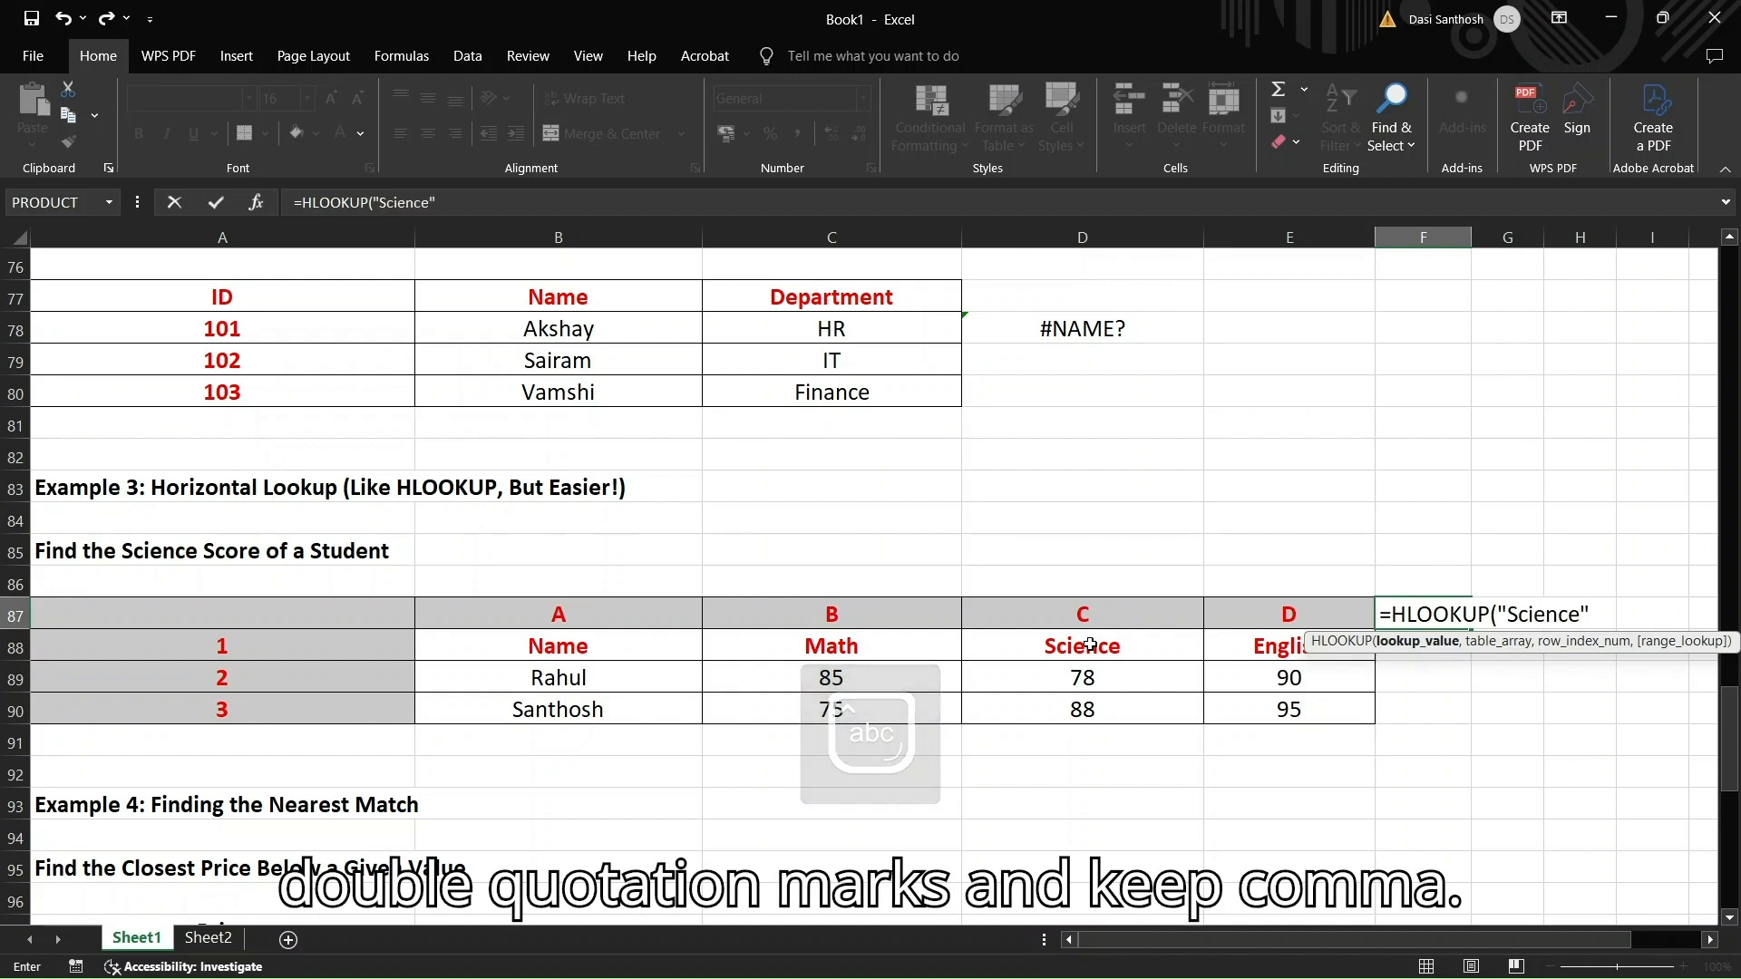
text(,)
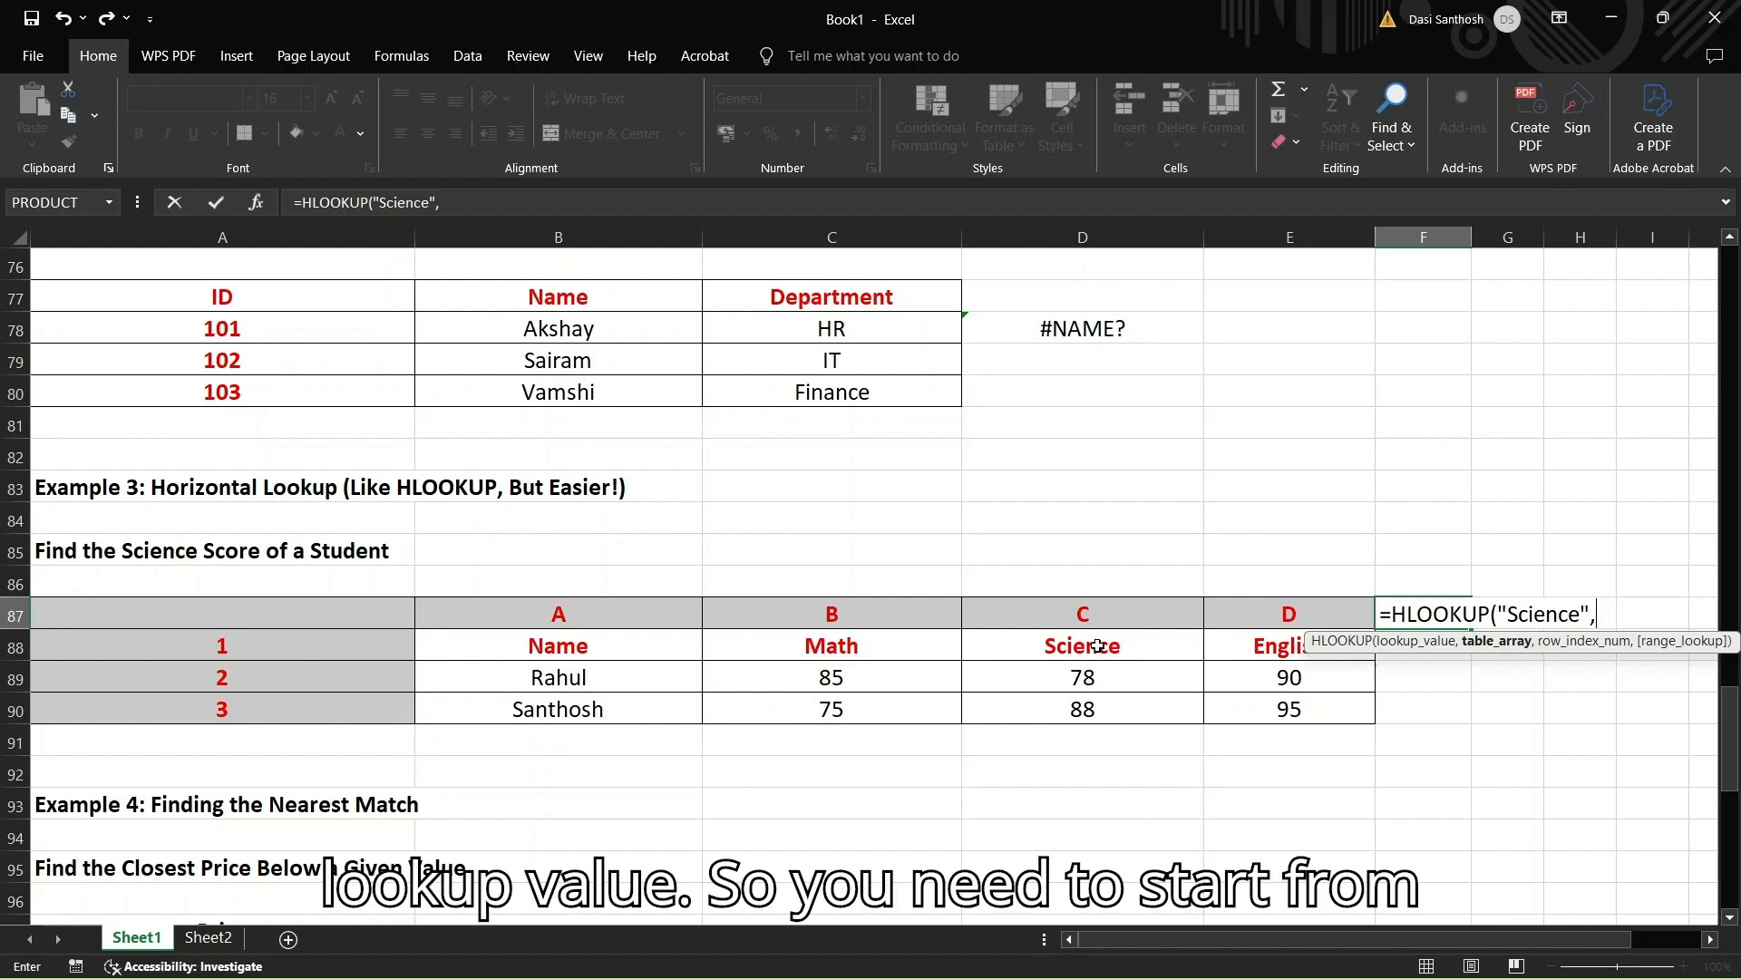
Complete F87 as =HLOOKUP("Science",B88:E90,3,FALSE), enter it, and reopen the cell to show the formula
click(604, 646)
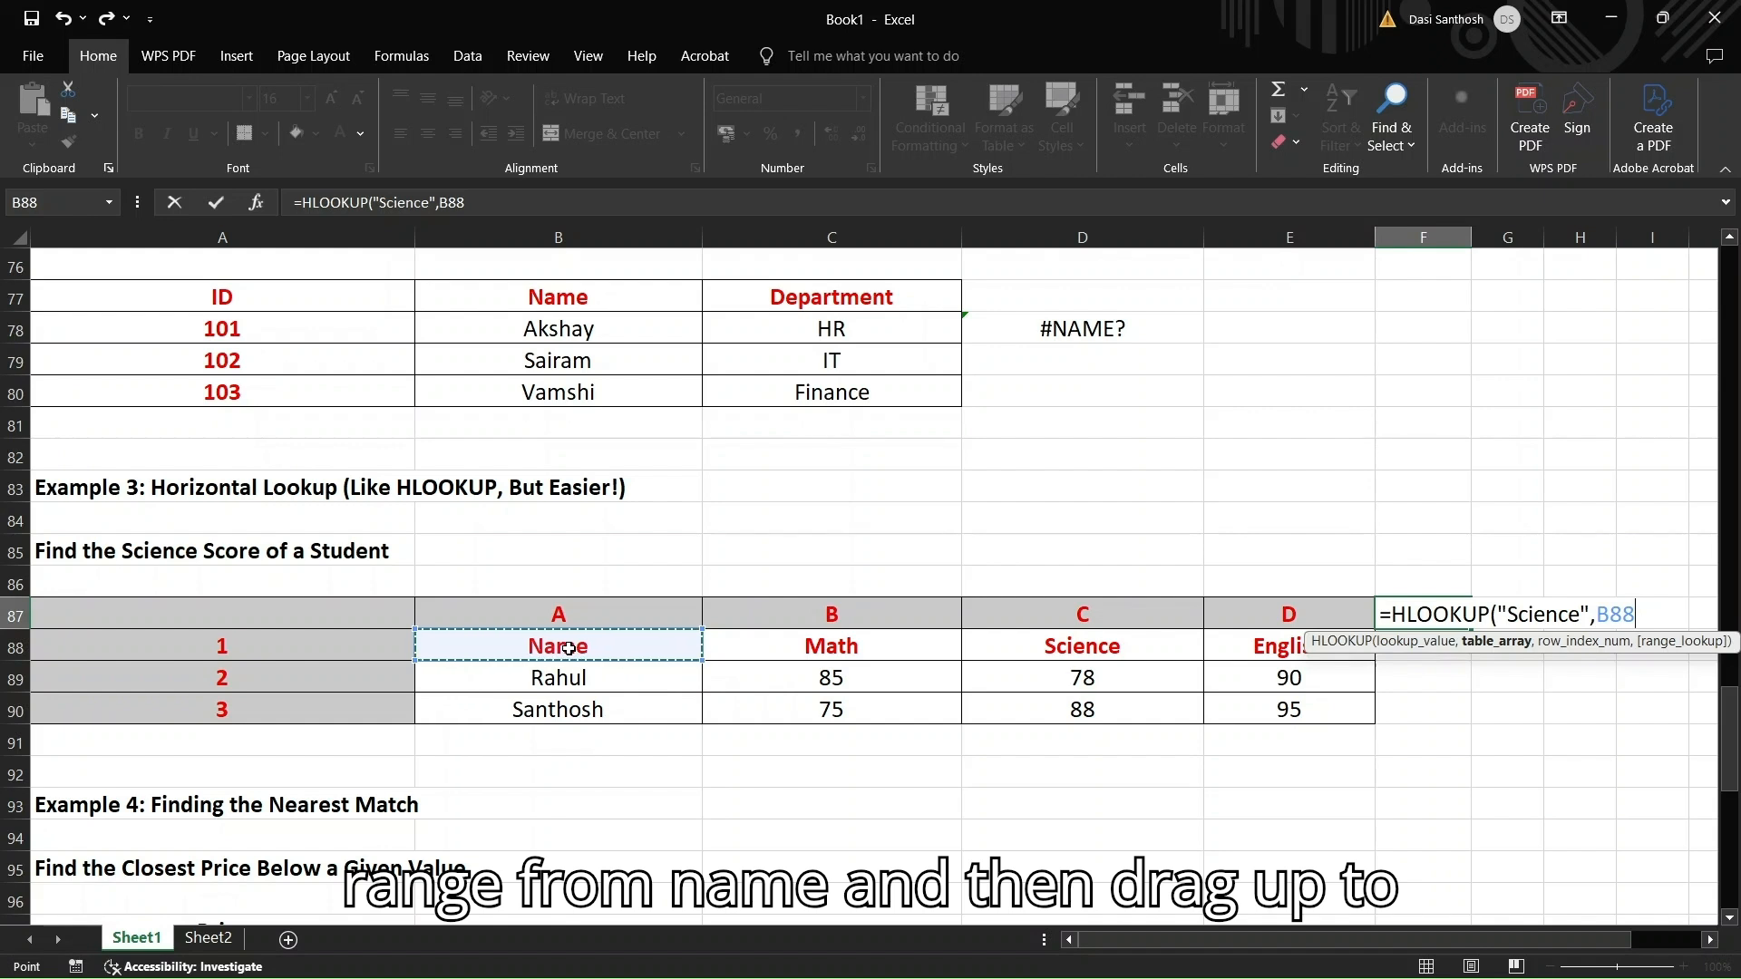
key(shift+Right)
key(shift+Right)
key(shift+Right)
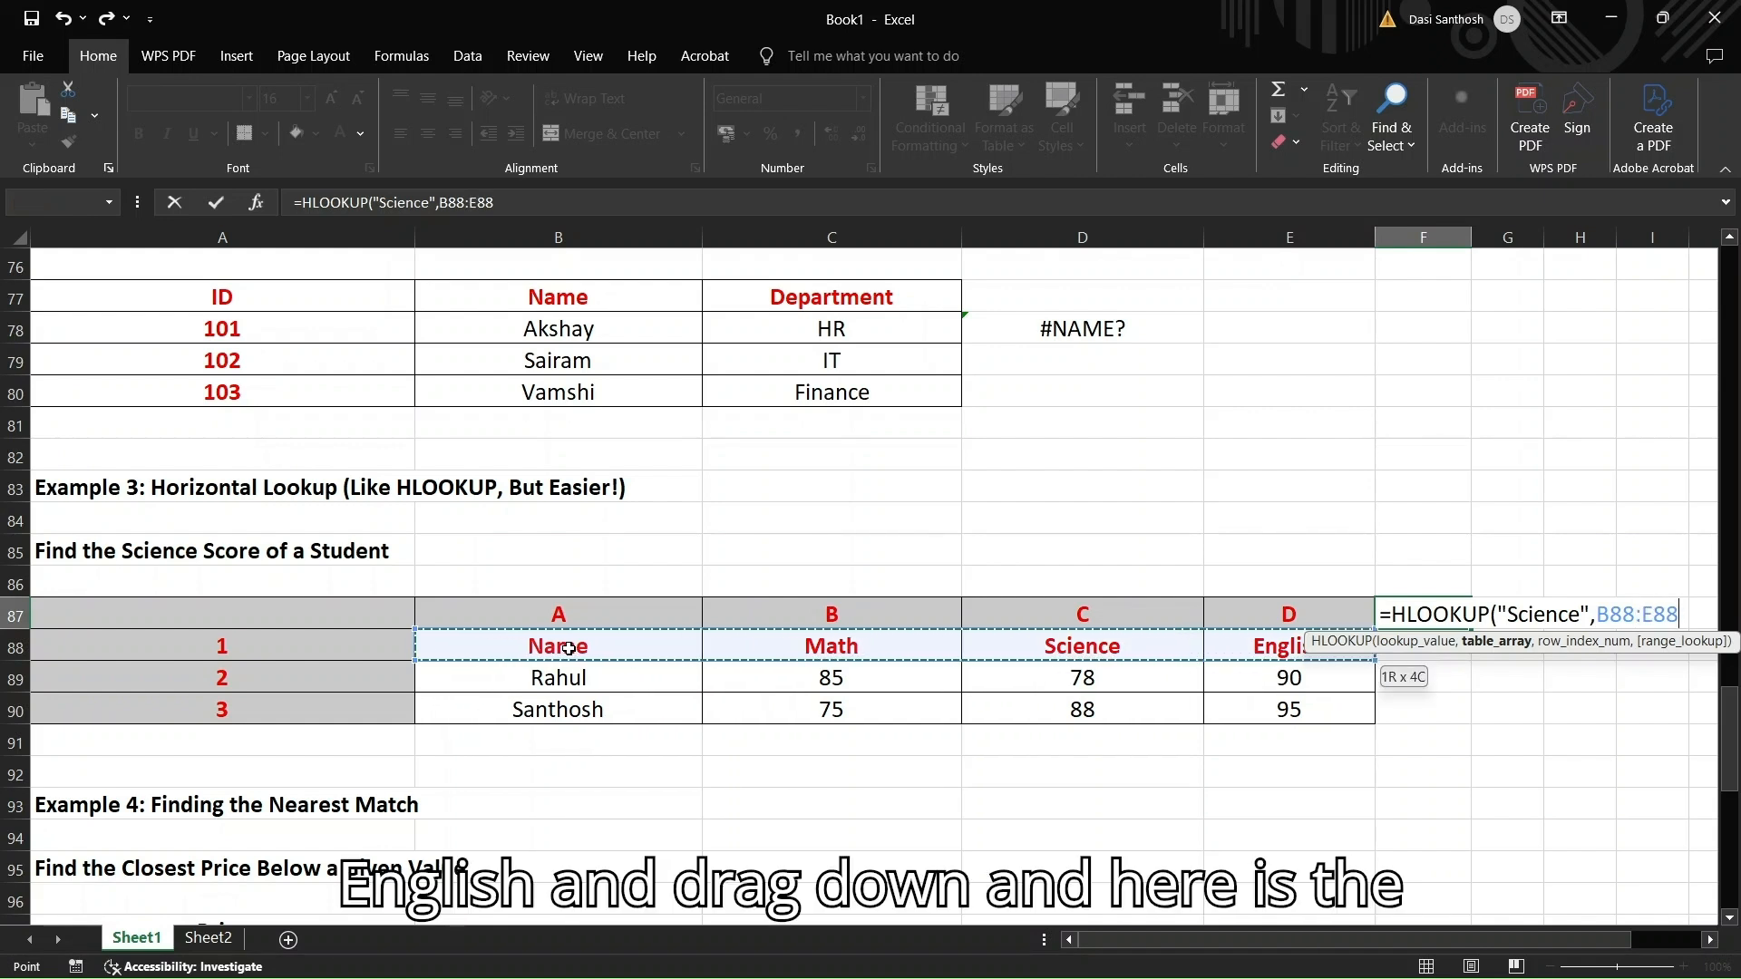
key(shift+Down)
key(shift+Down)
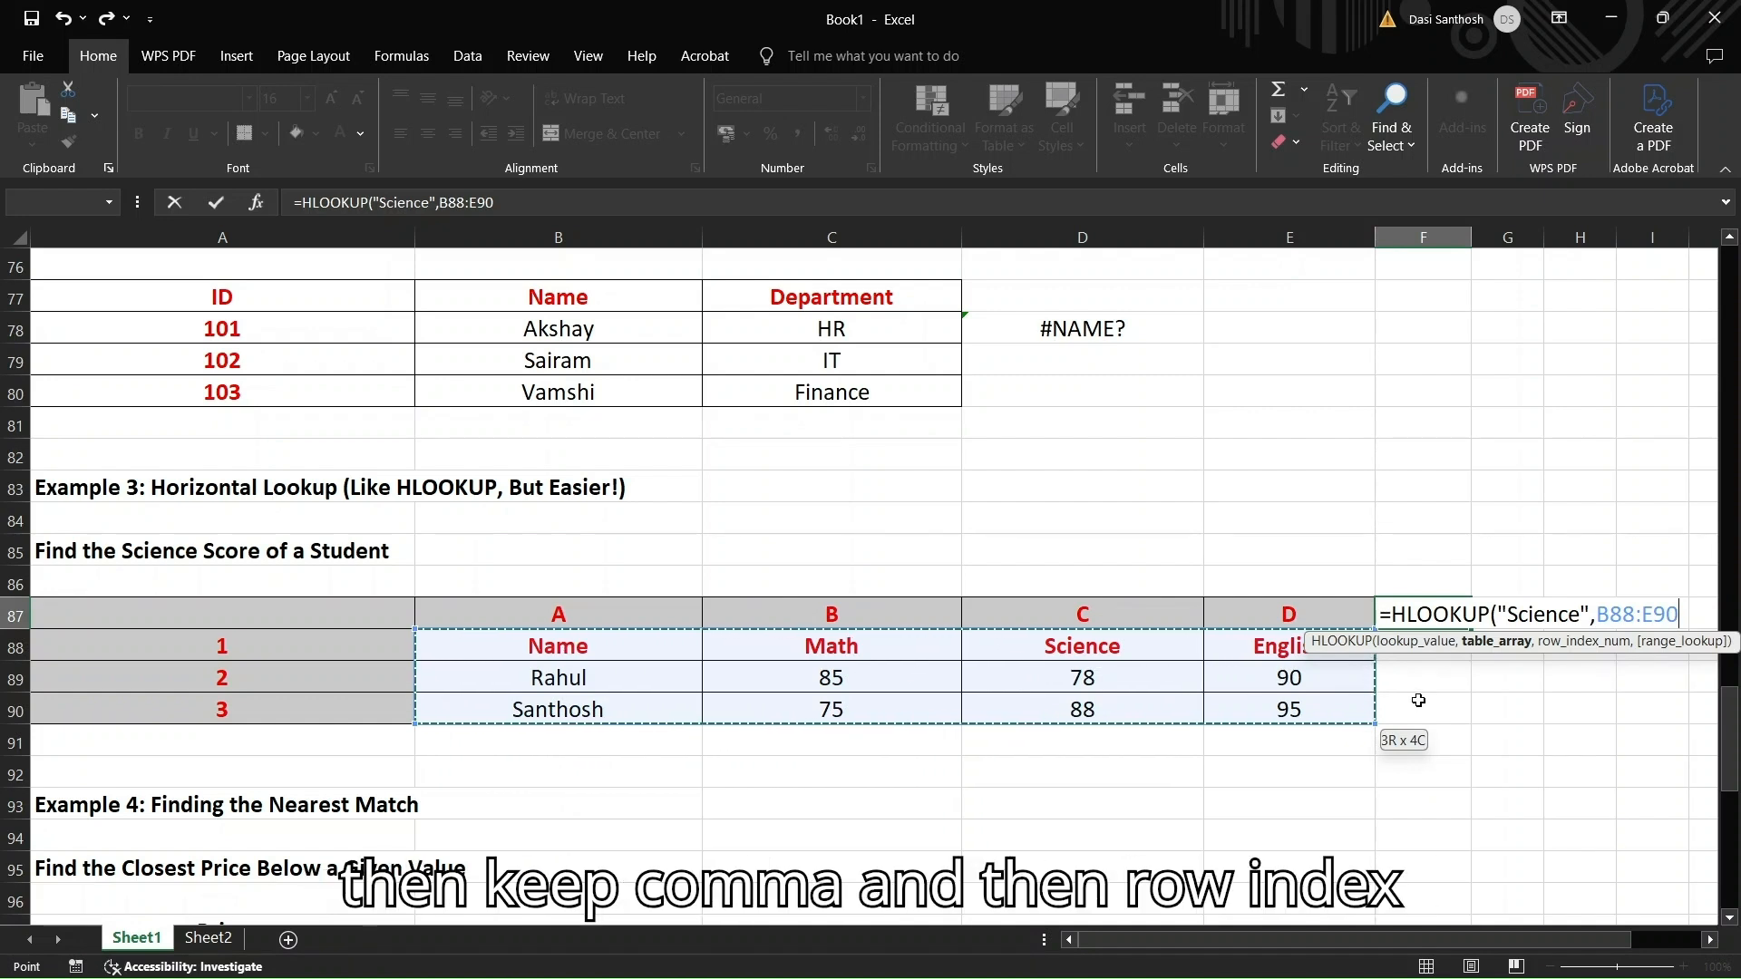
text(,)
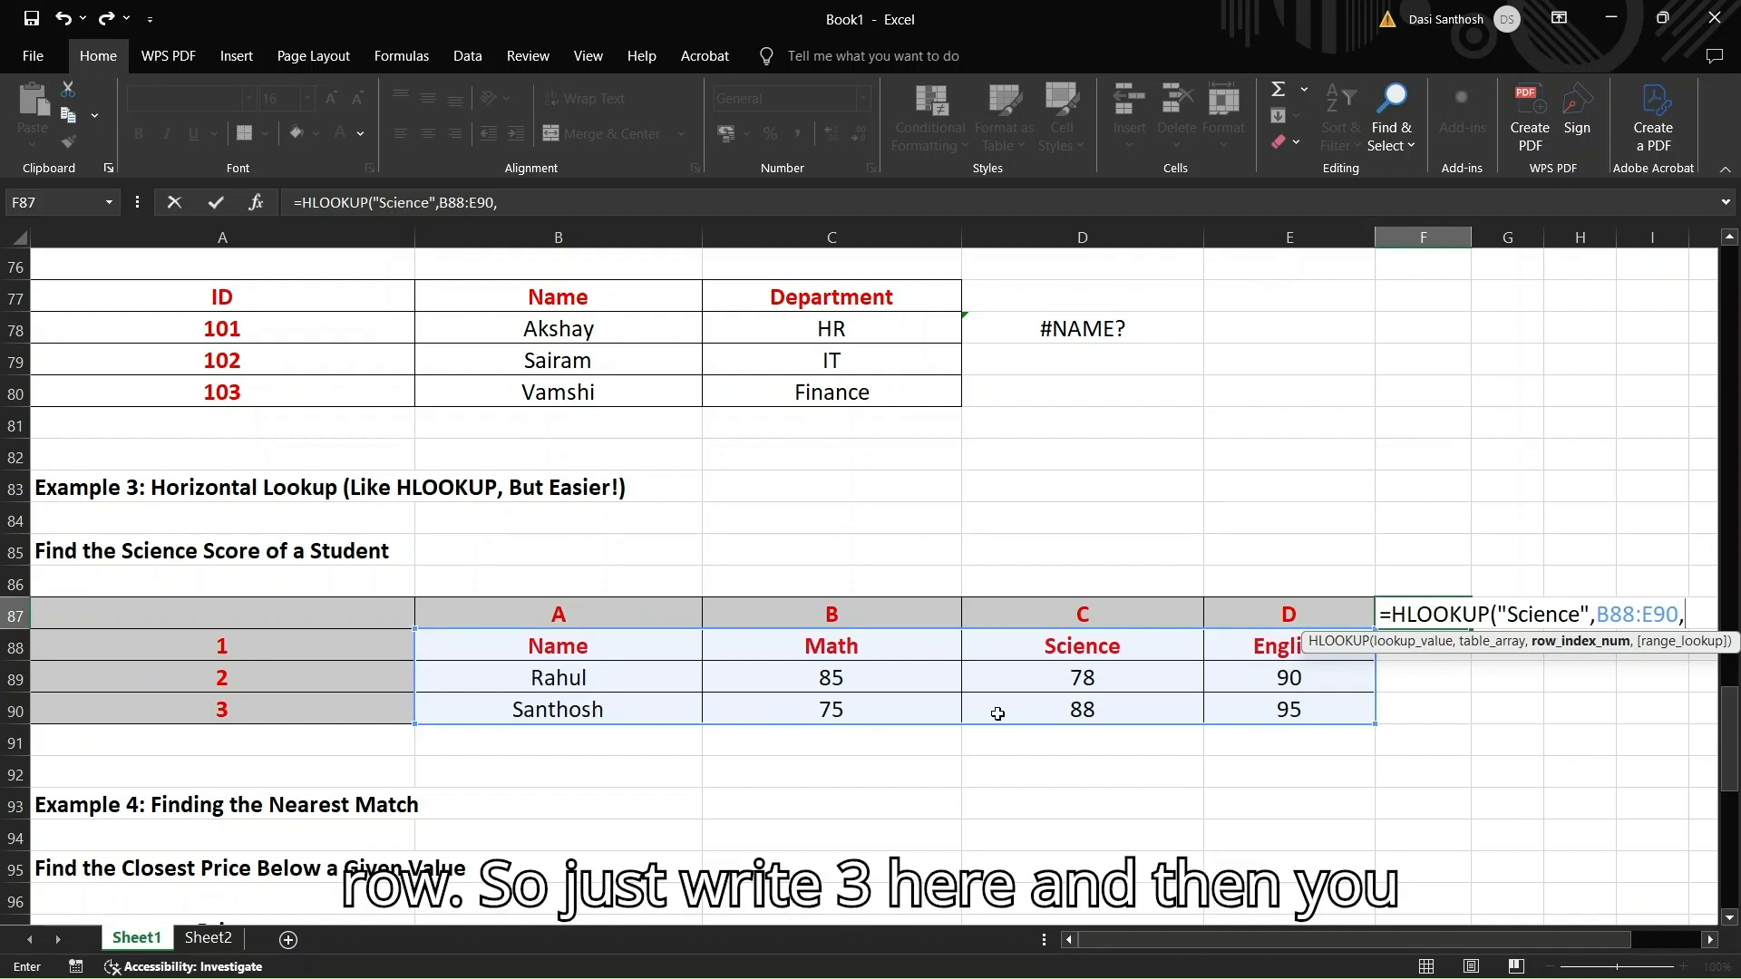
text(3,false)
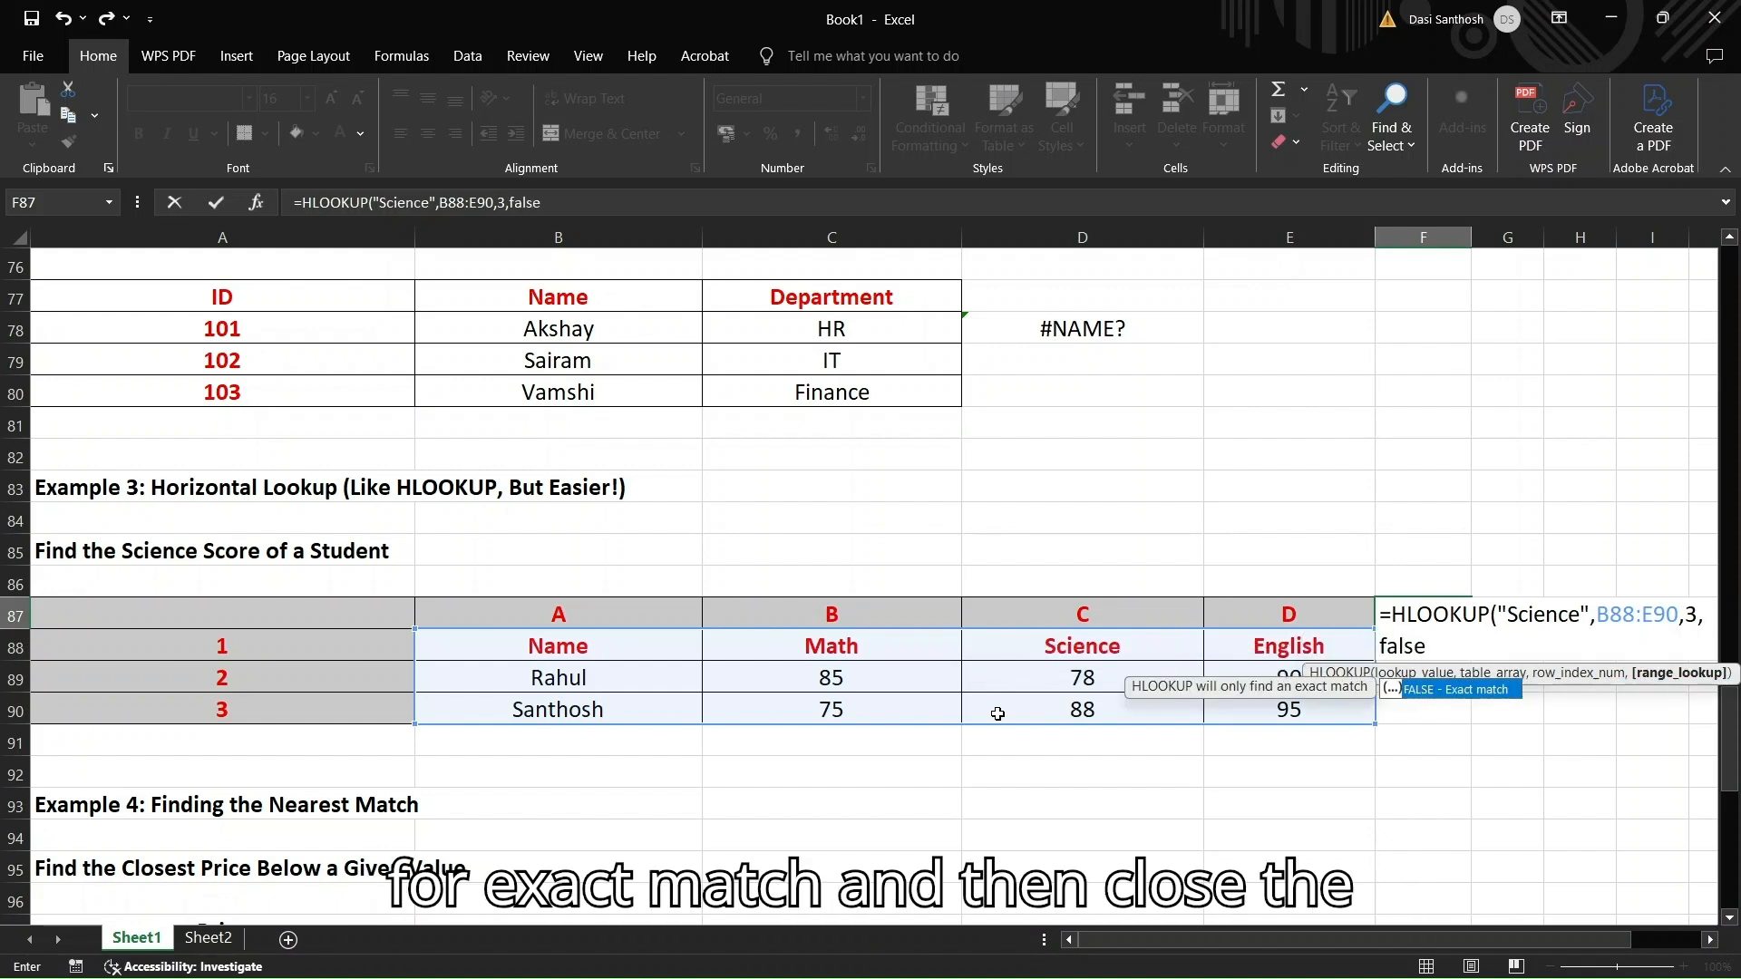
text())
key(Return)
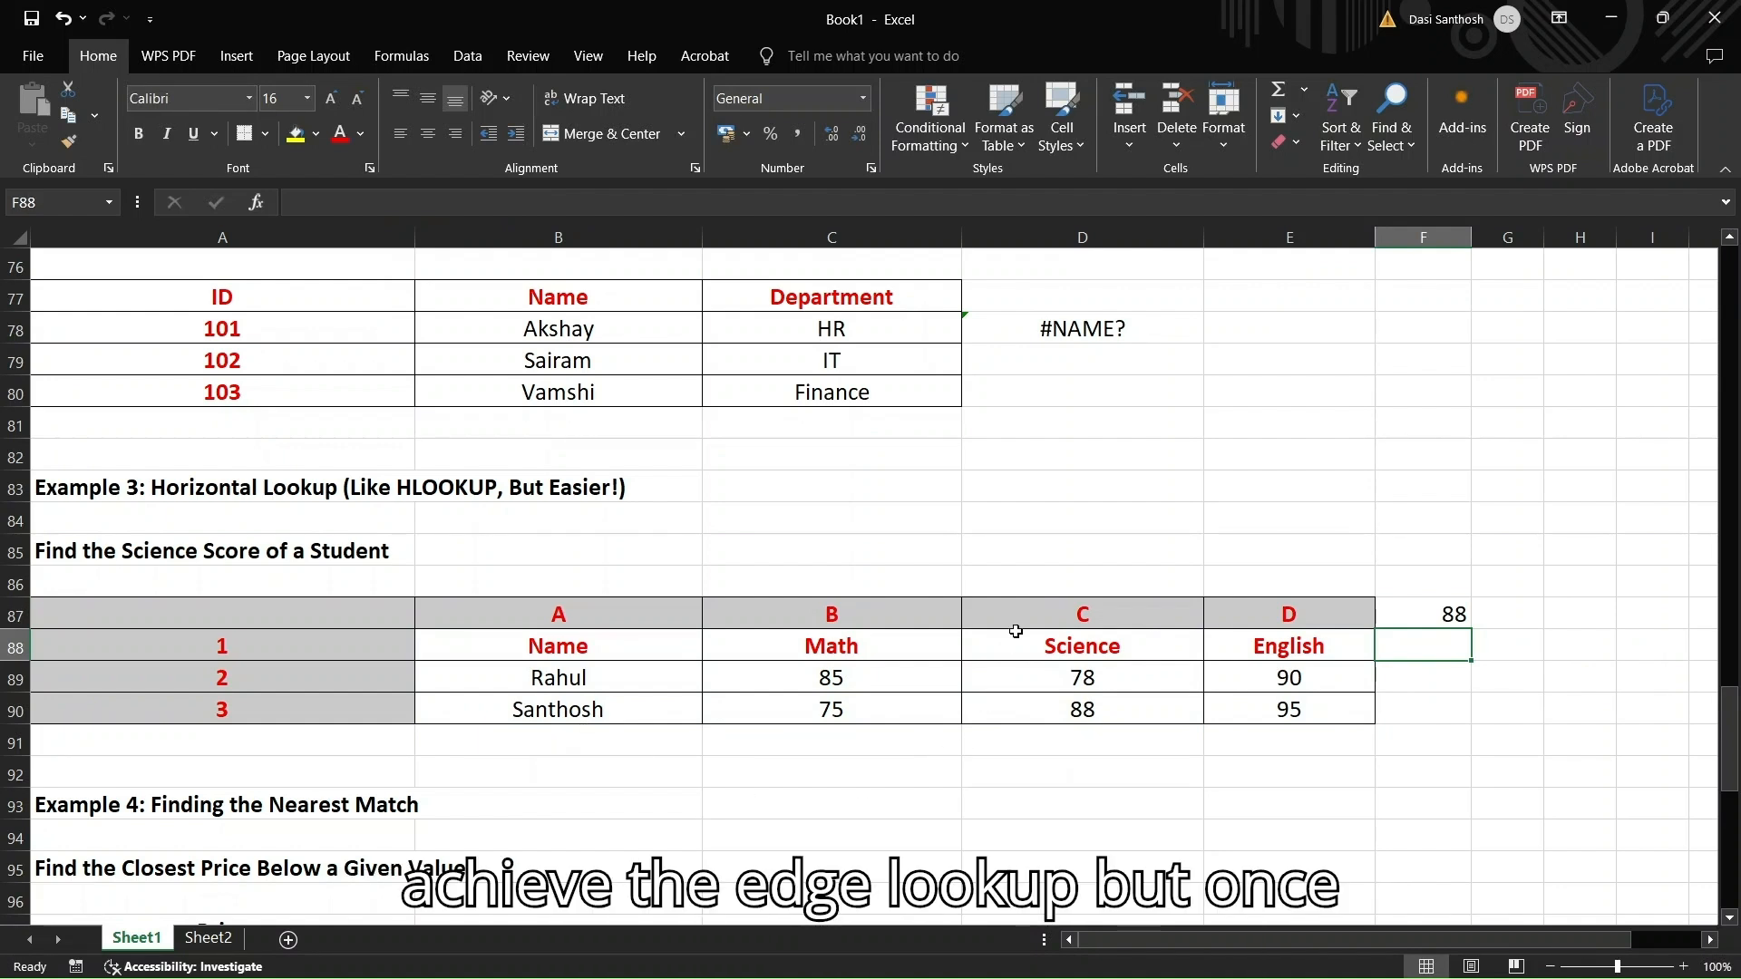
double_click(1423, 612)
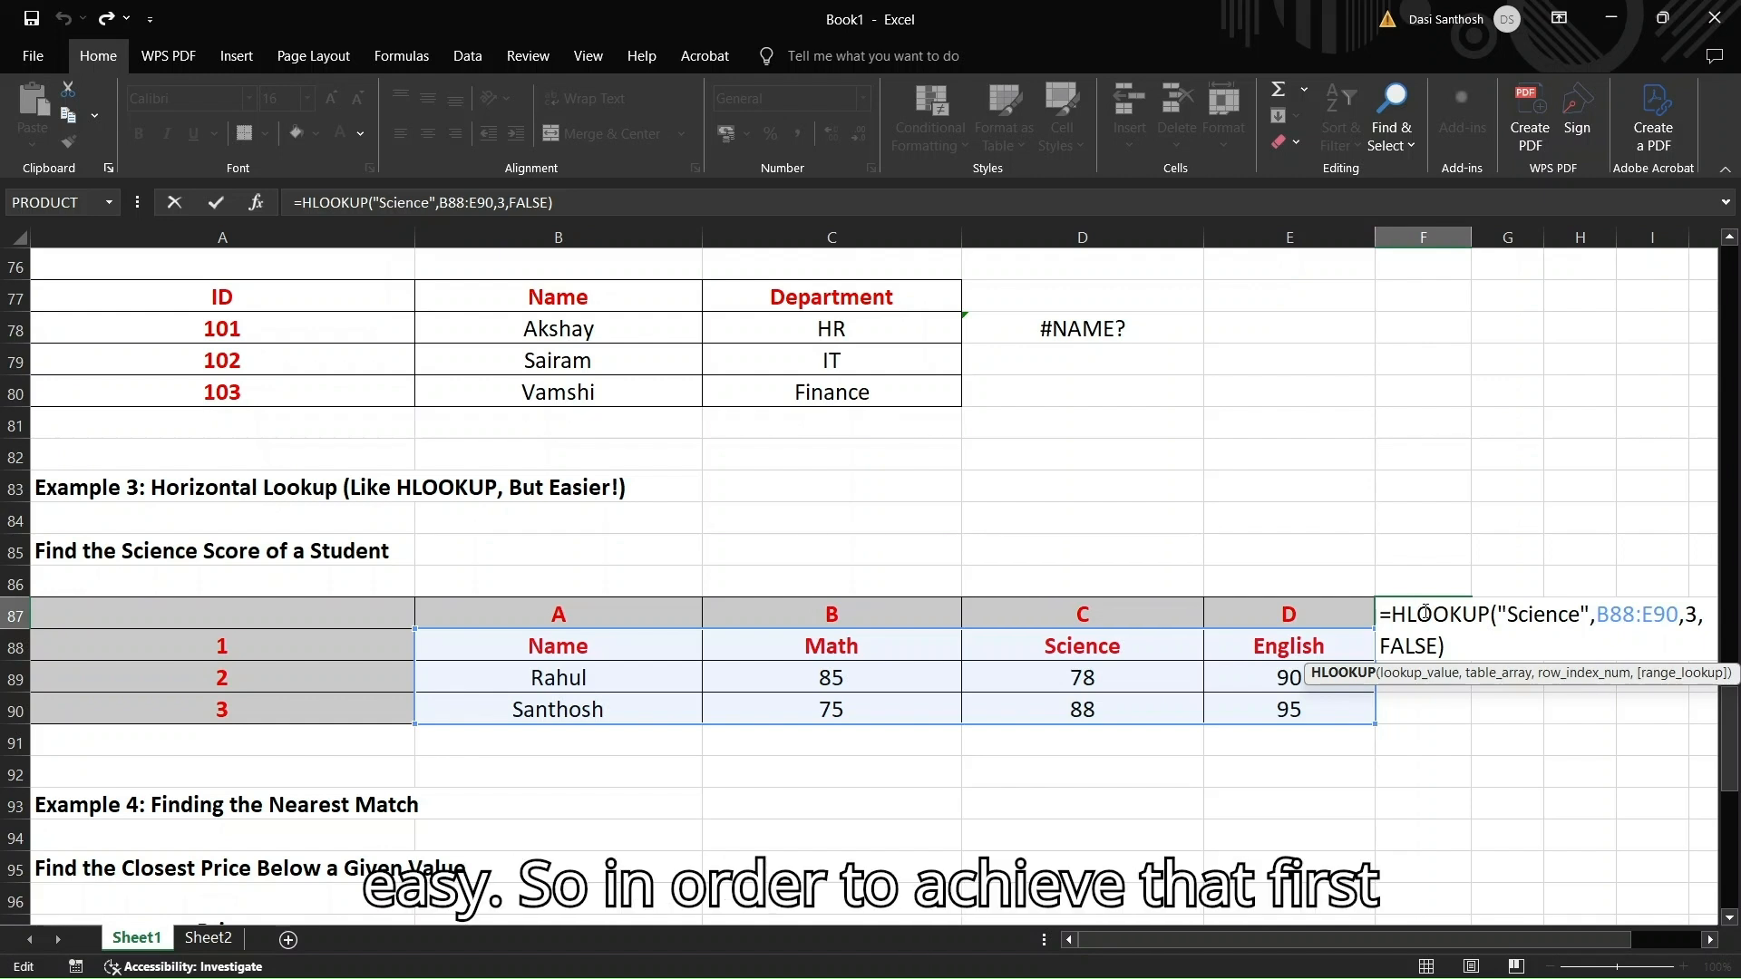
In F90, write =XLOOKUP("science",B88:E88,B90:E90), matching the header row and returning row 90
click(1434, 701)
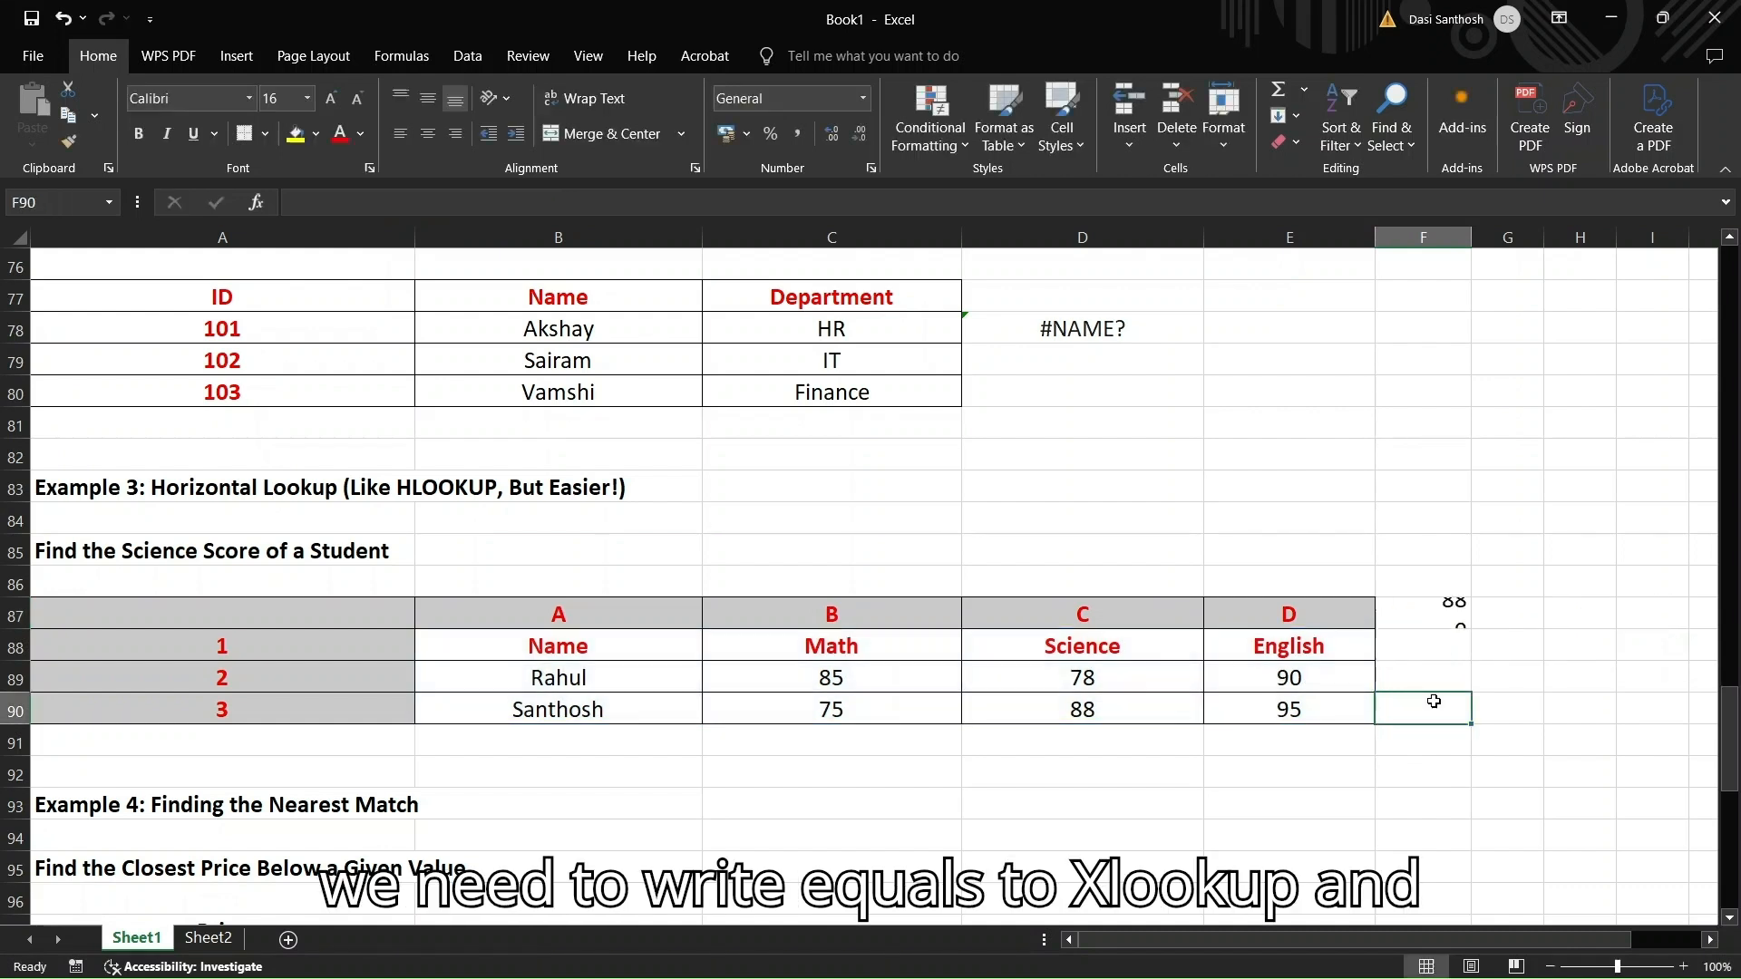
text(=xlook)
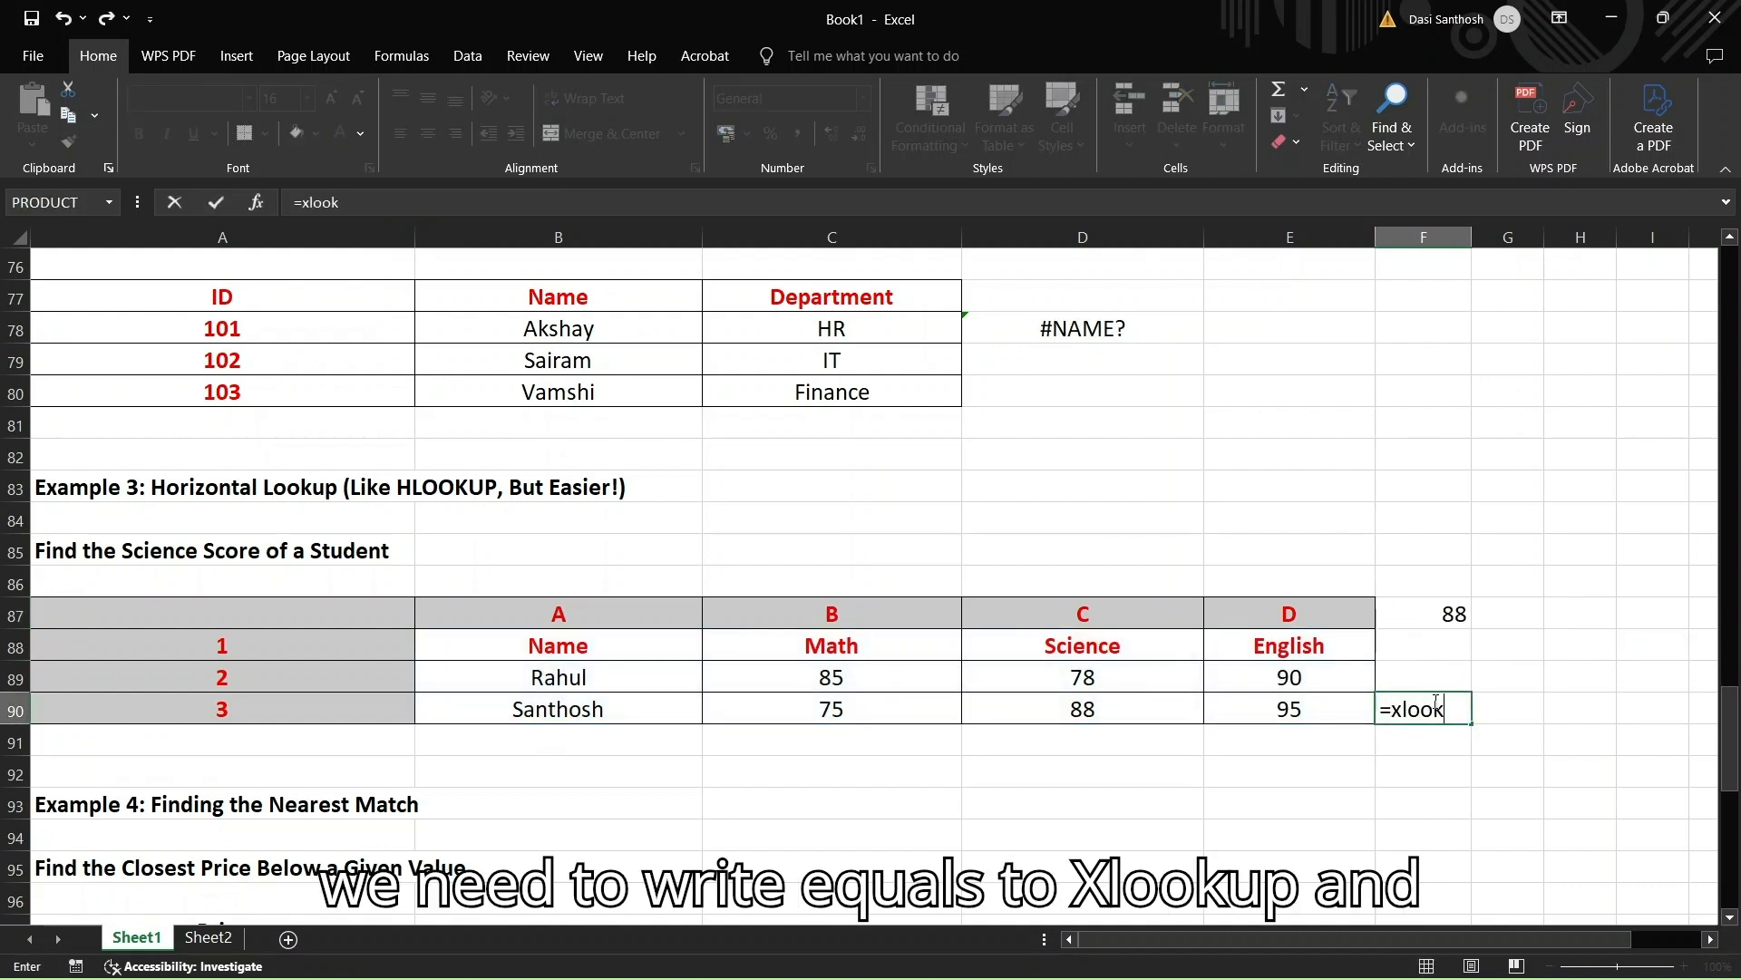
text(up()
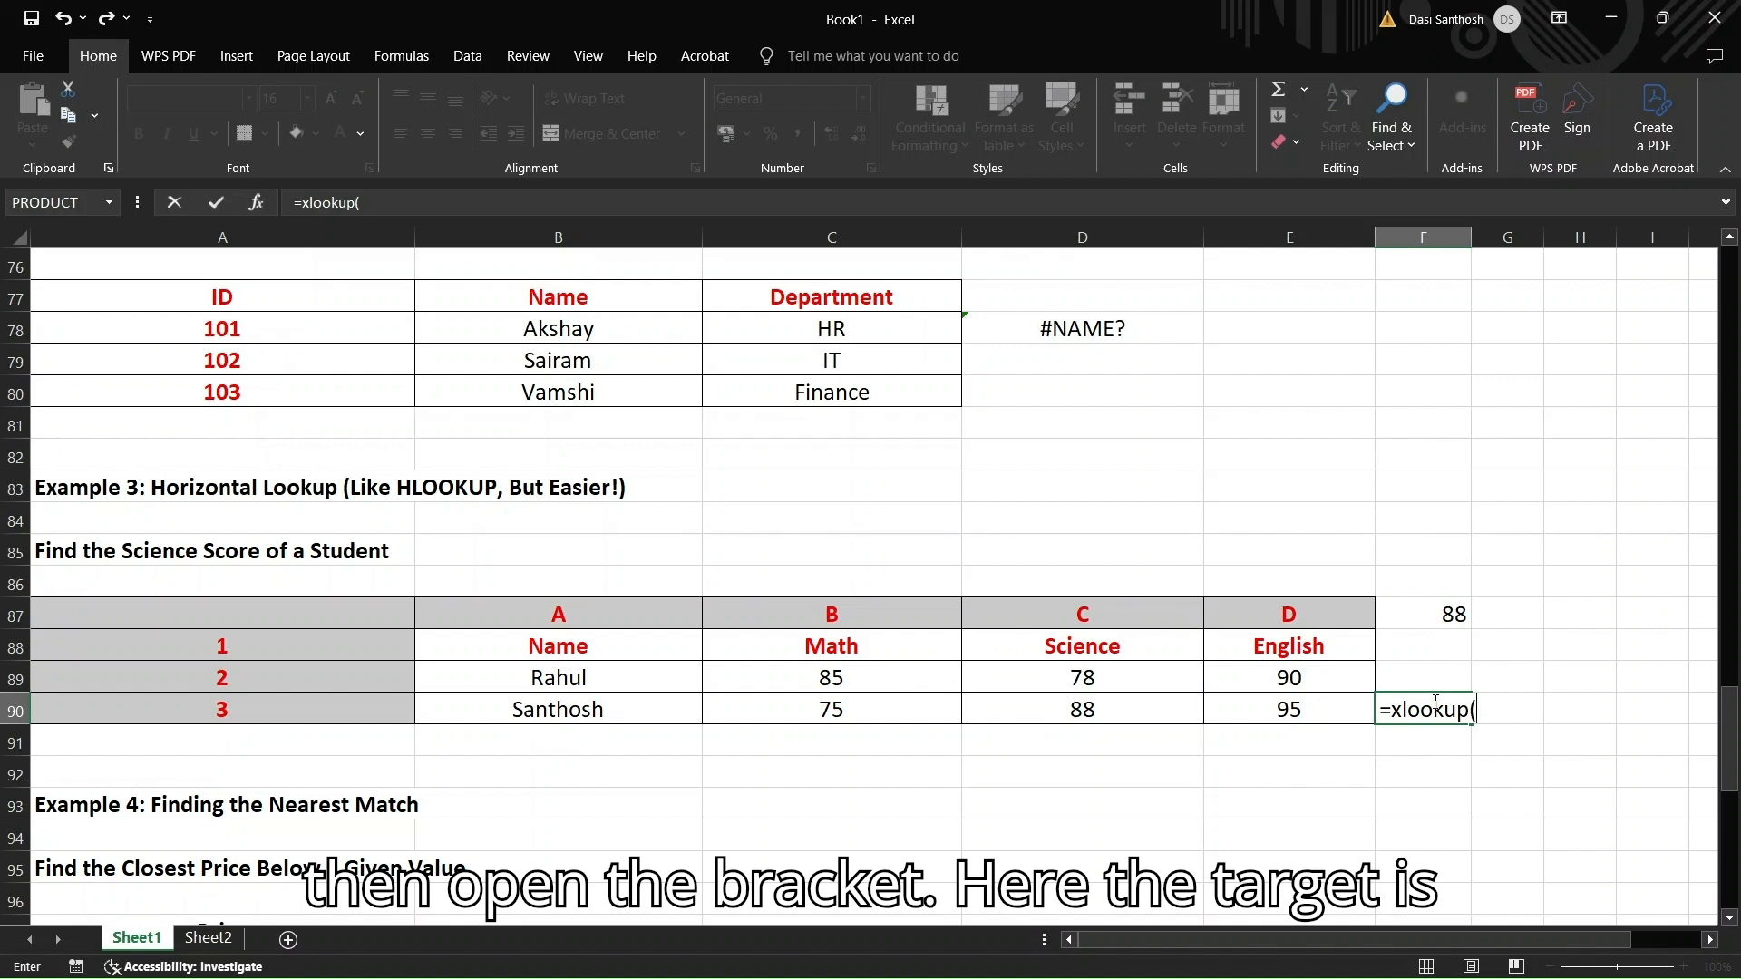
text("science)
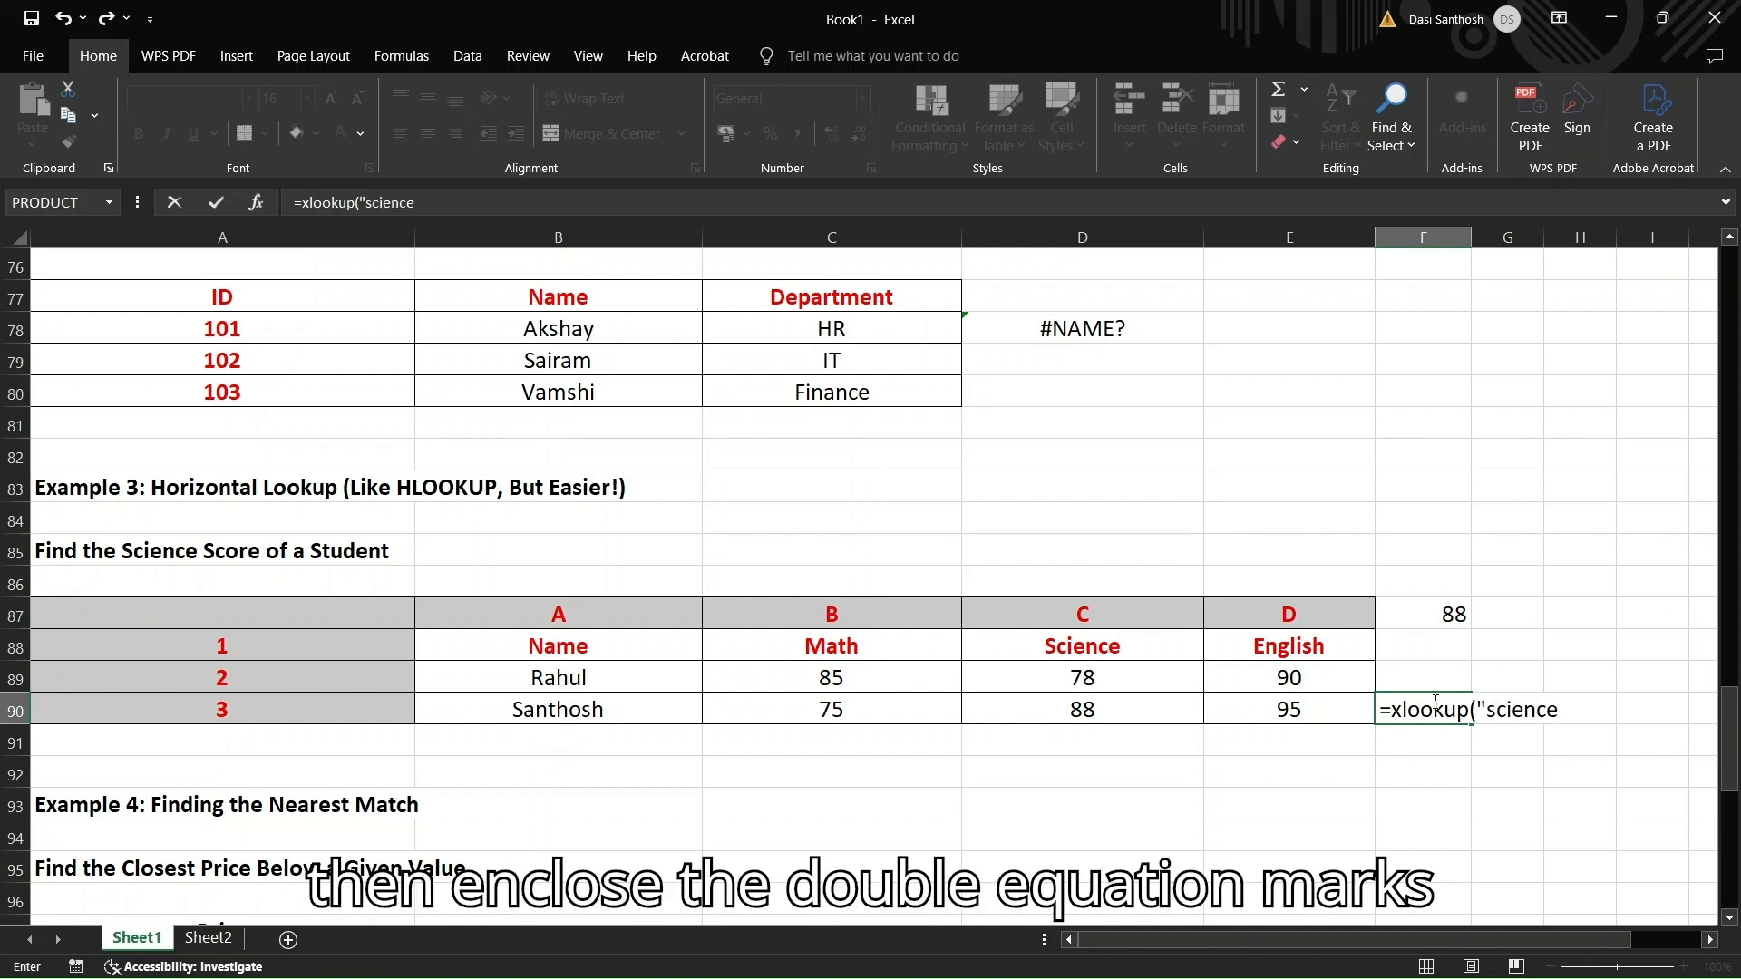
text(",)
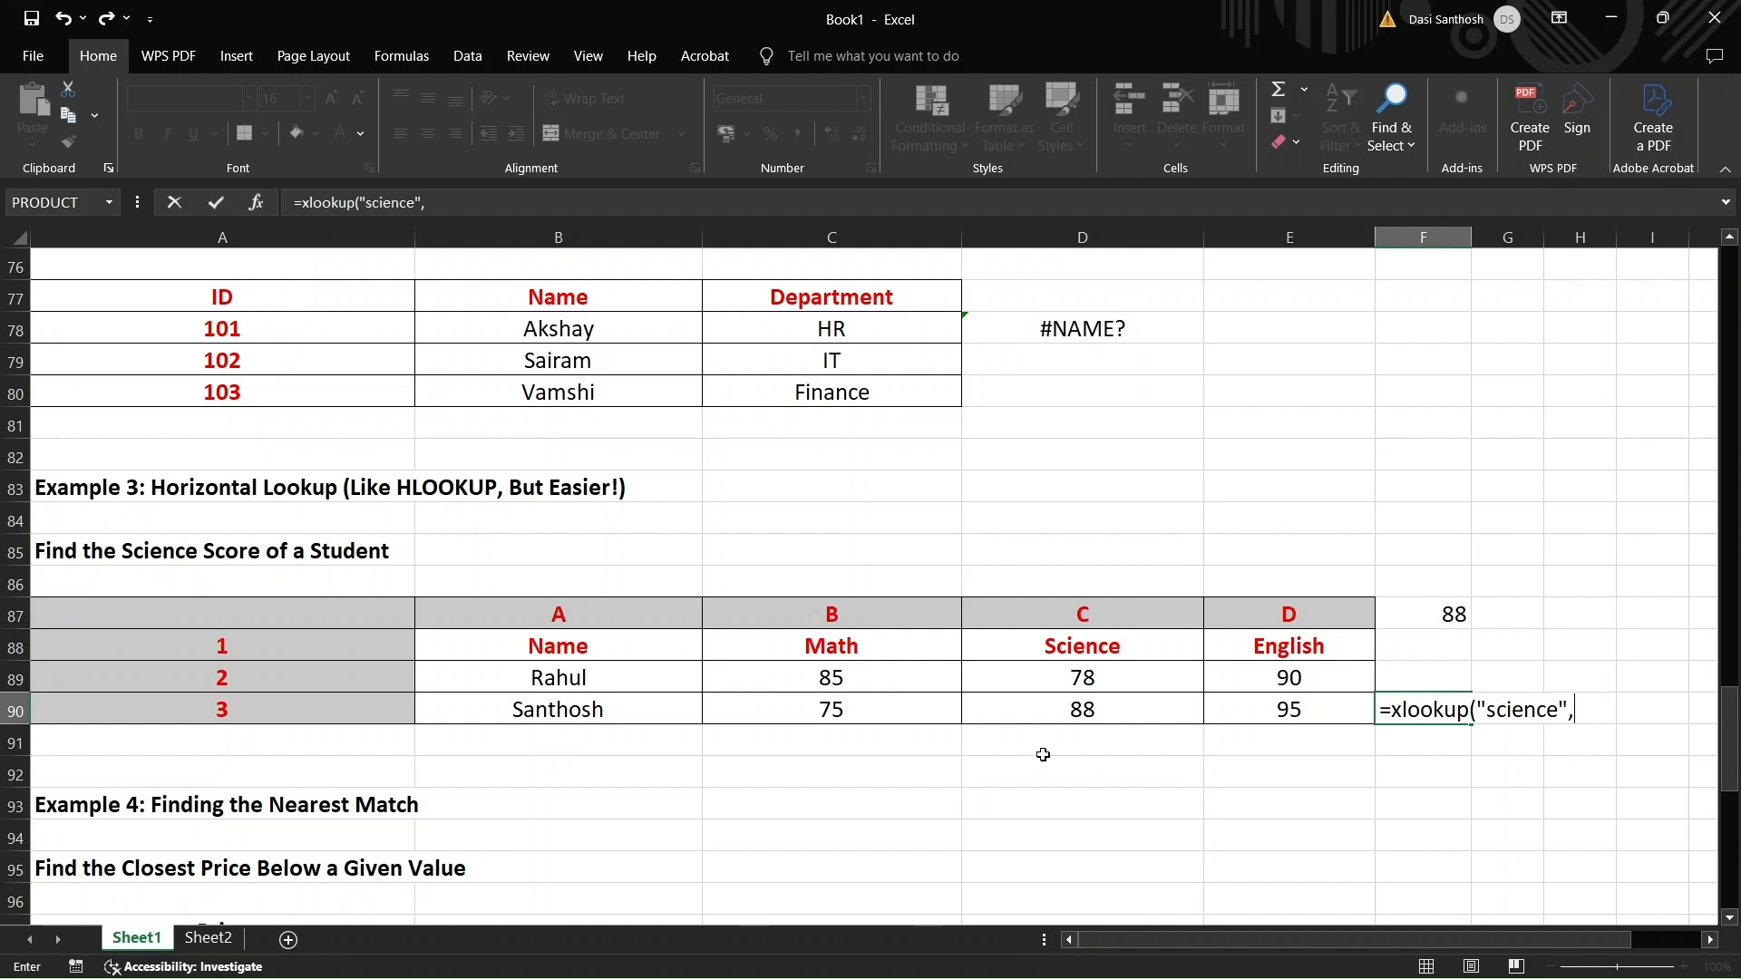
click(624, 646)
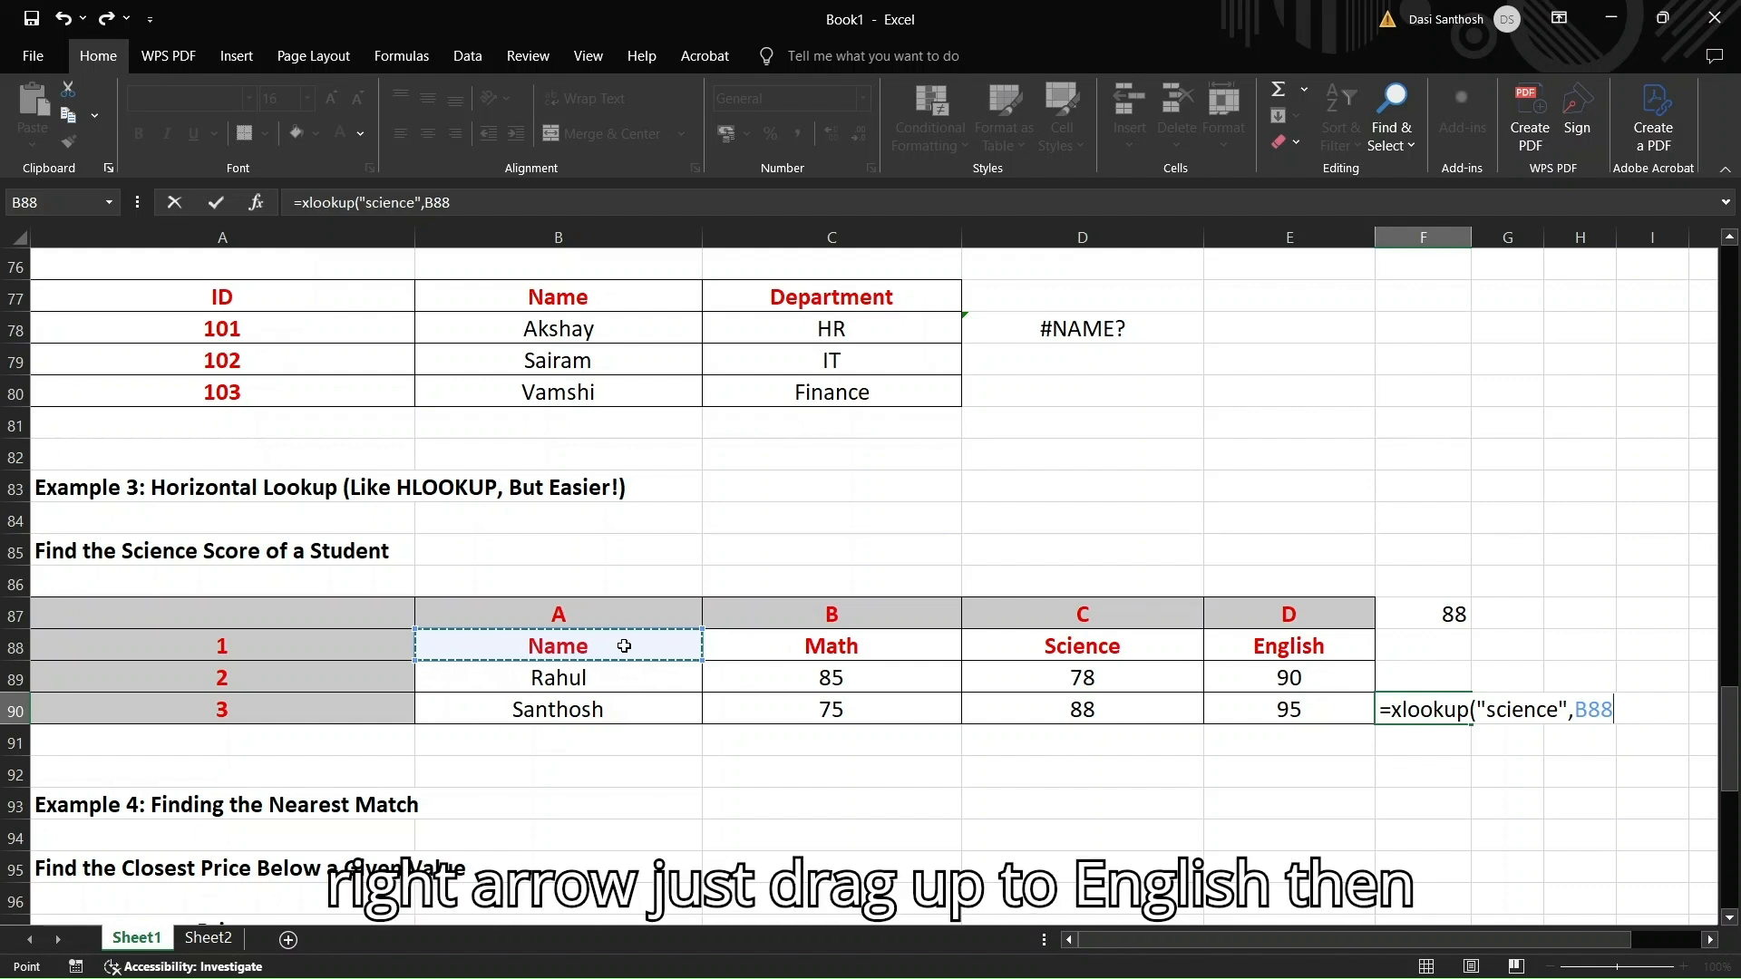
key(shift+Right)
key(shift+Right)
key(shift+Right)
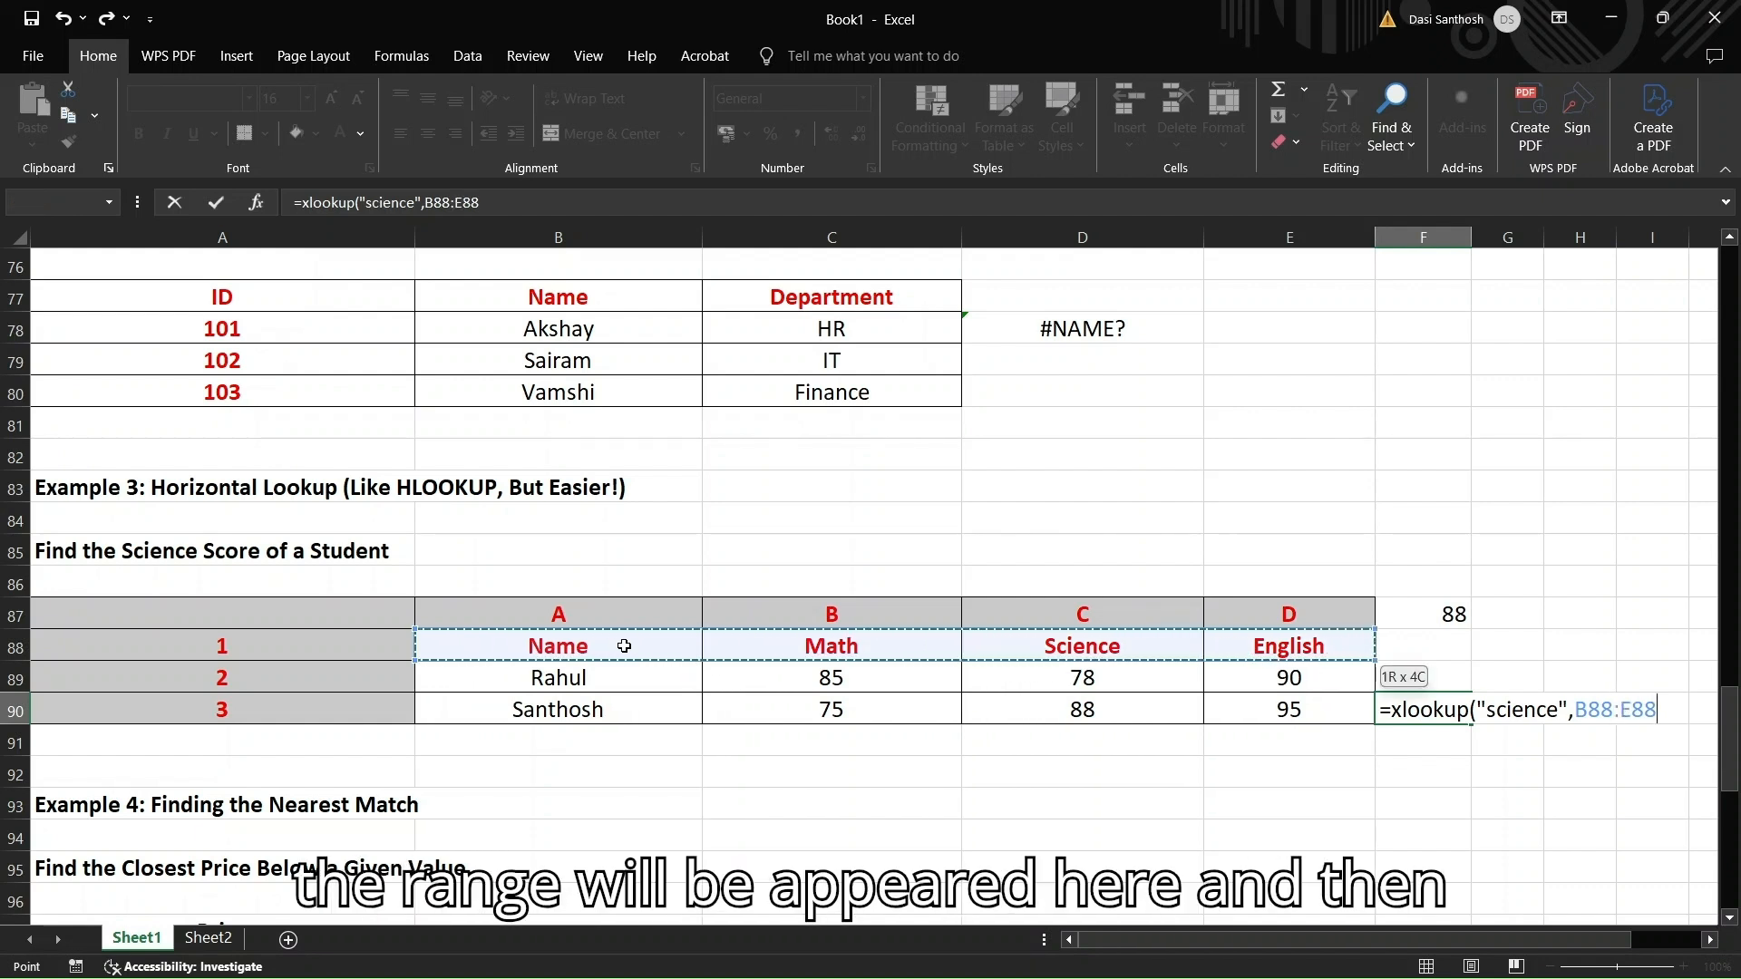
text(,)
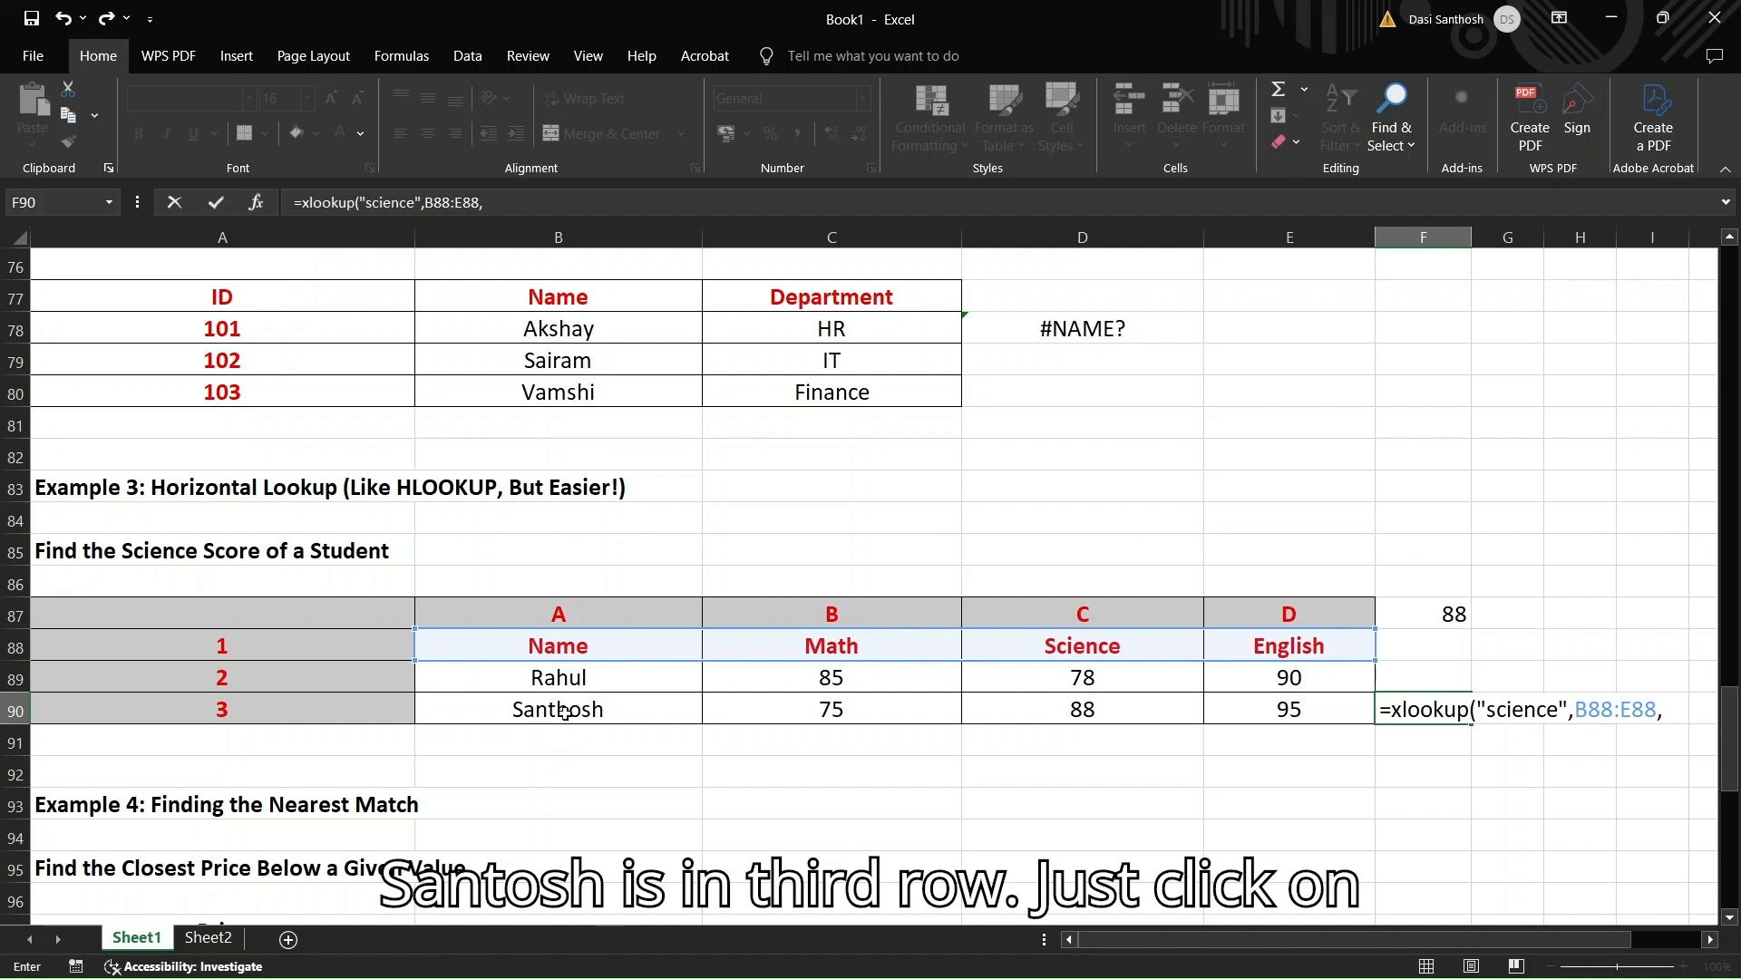
drag(564, 713, 1288, 710)
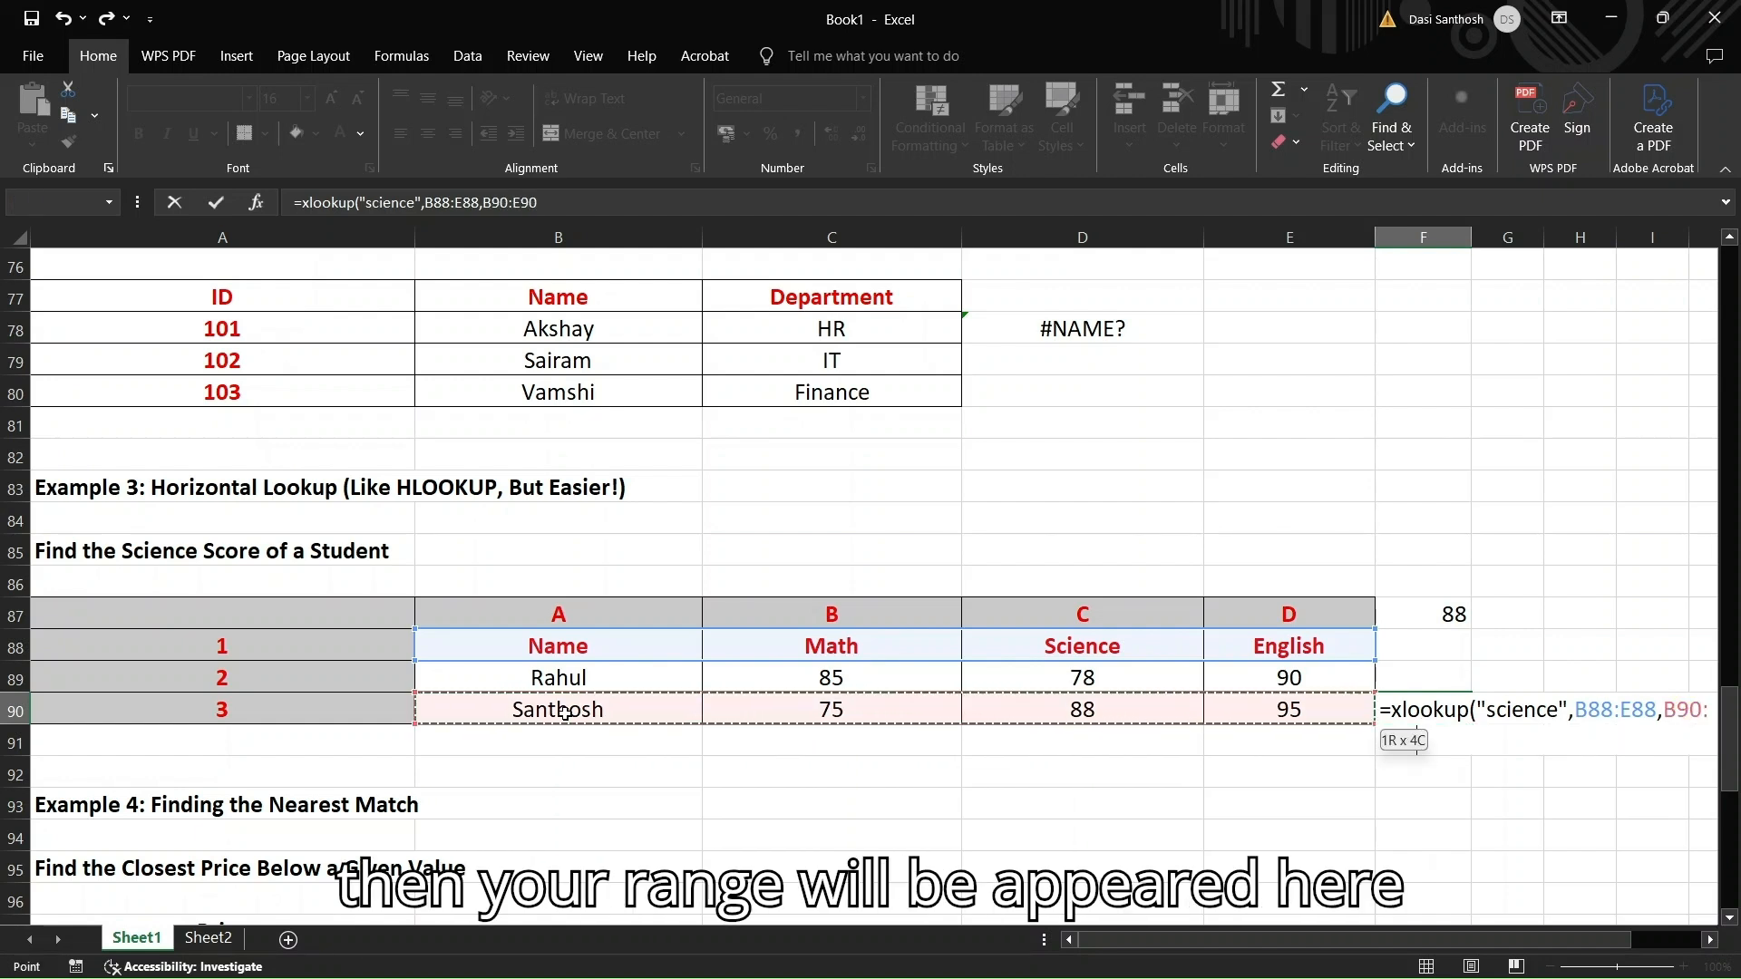
scroll(1448, 843, right, 1)
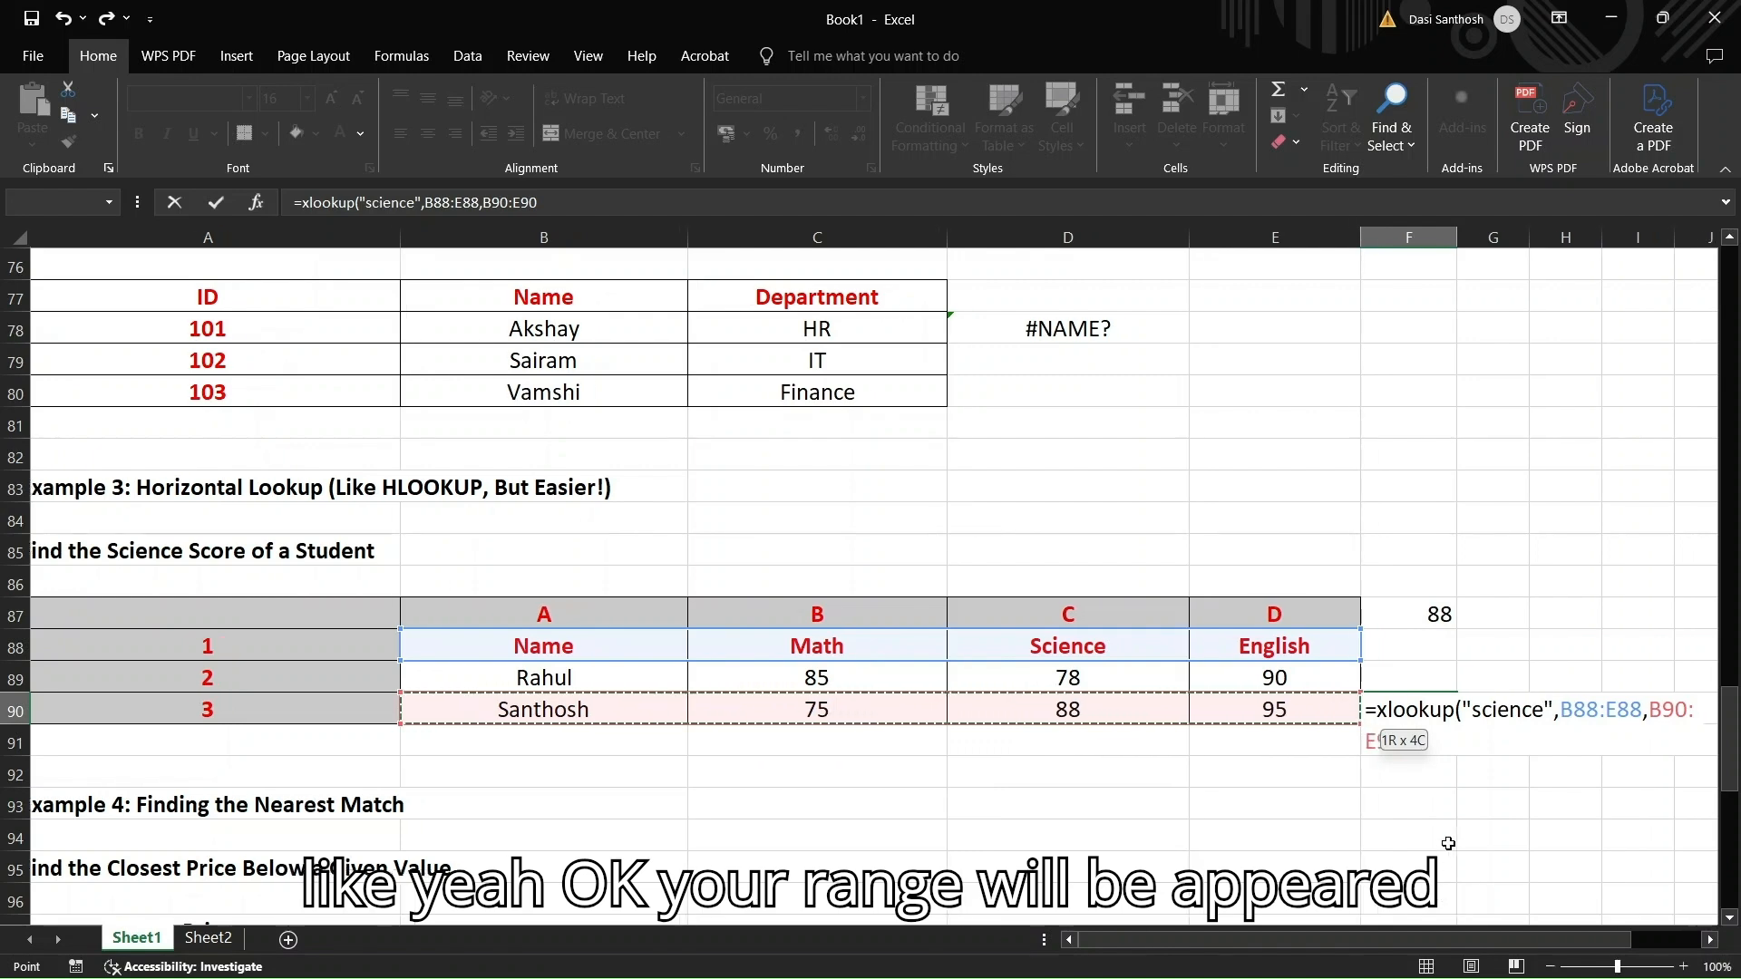
scroll(1448, 843, right, 2)
scroll(1559, 813, left, 3)
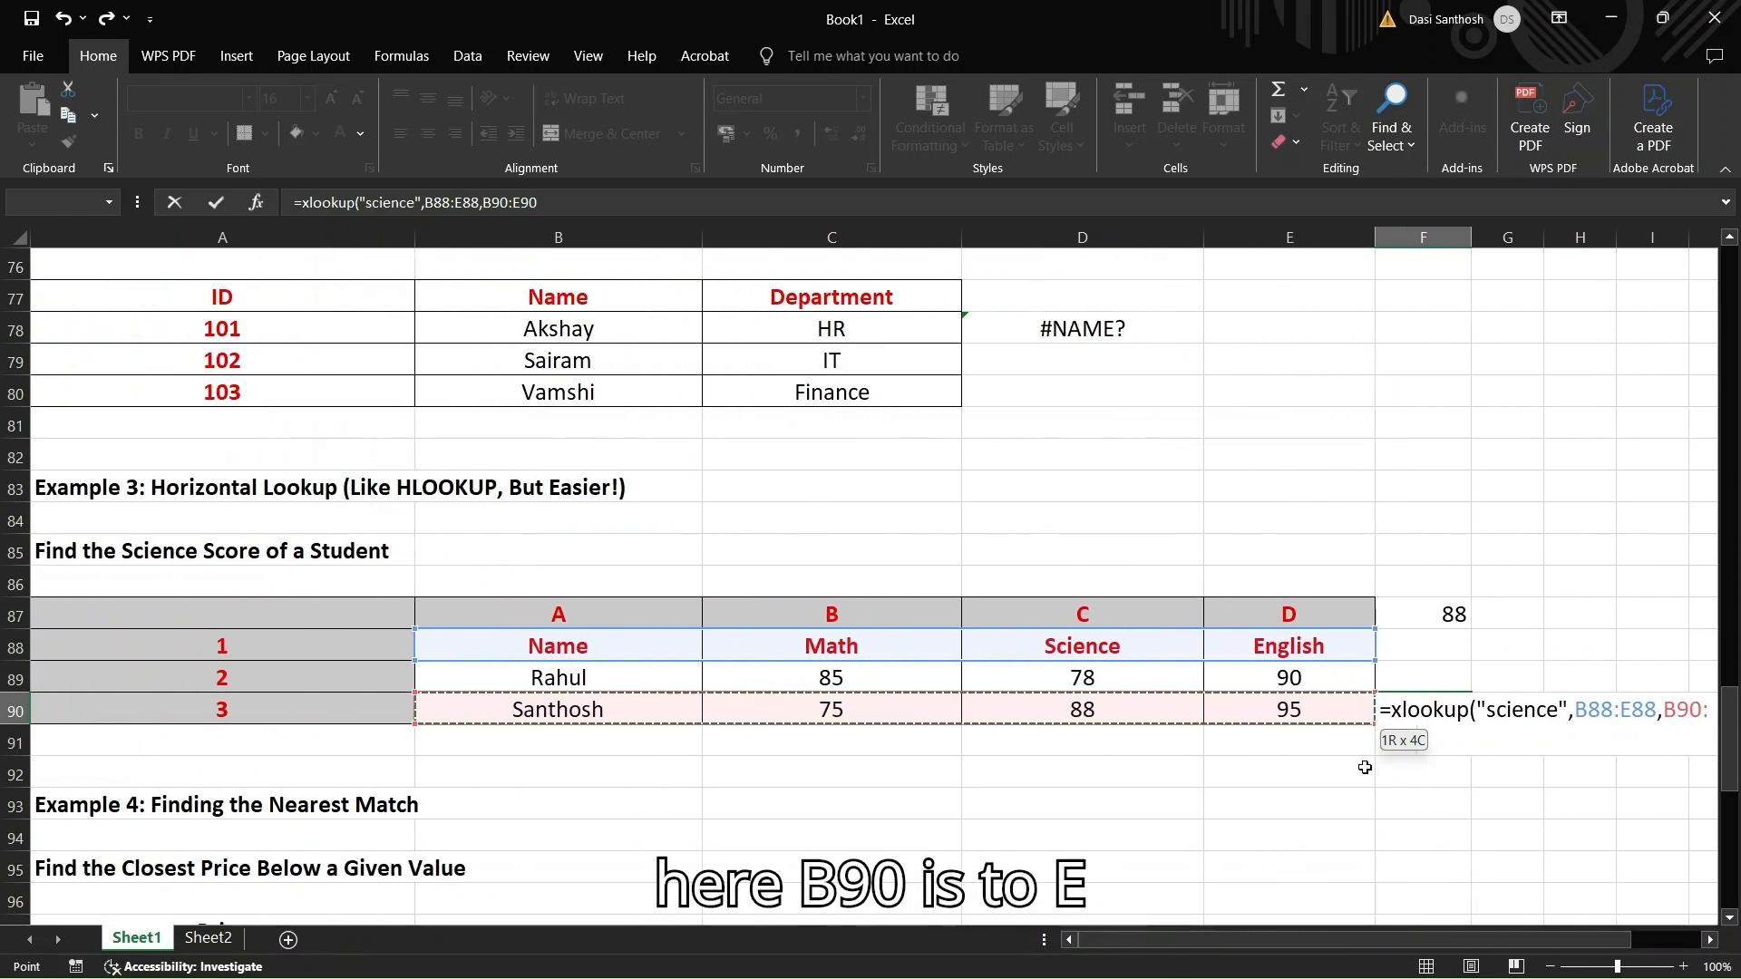
scroll(1452, 759, right, 3)
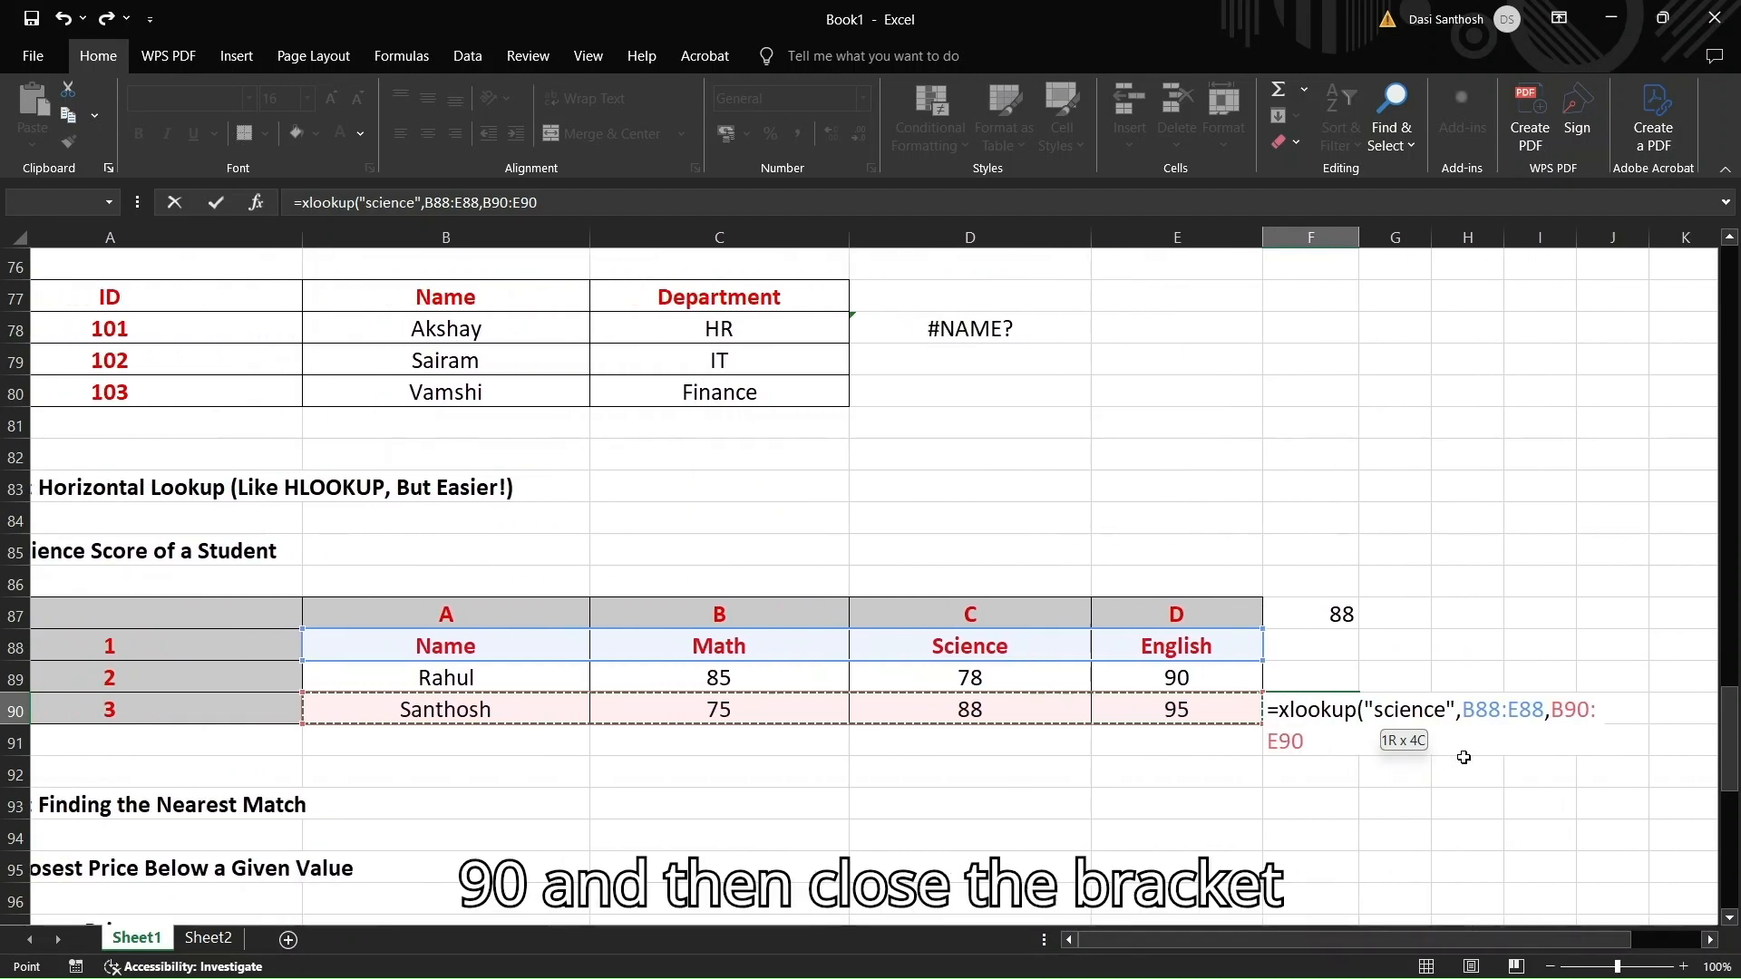
scroll(1464, 757, left, 3)
text())
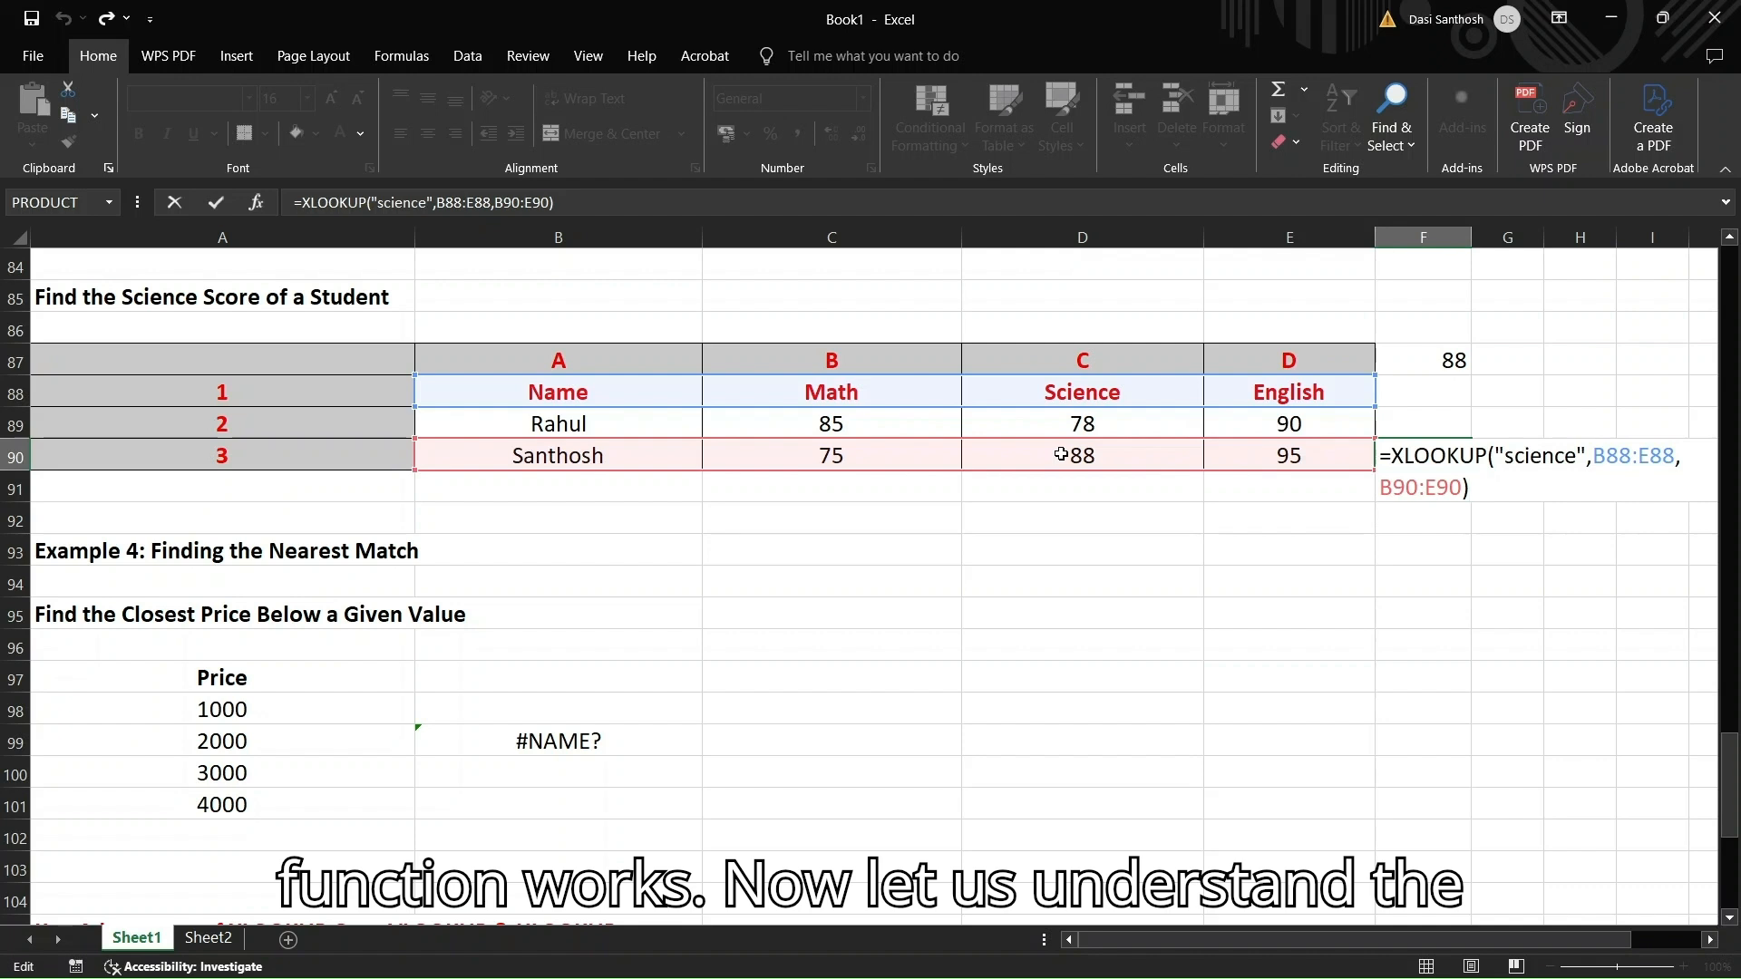
scroll(933, 570, down, 1)
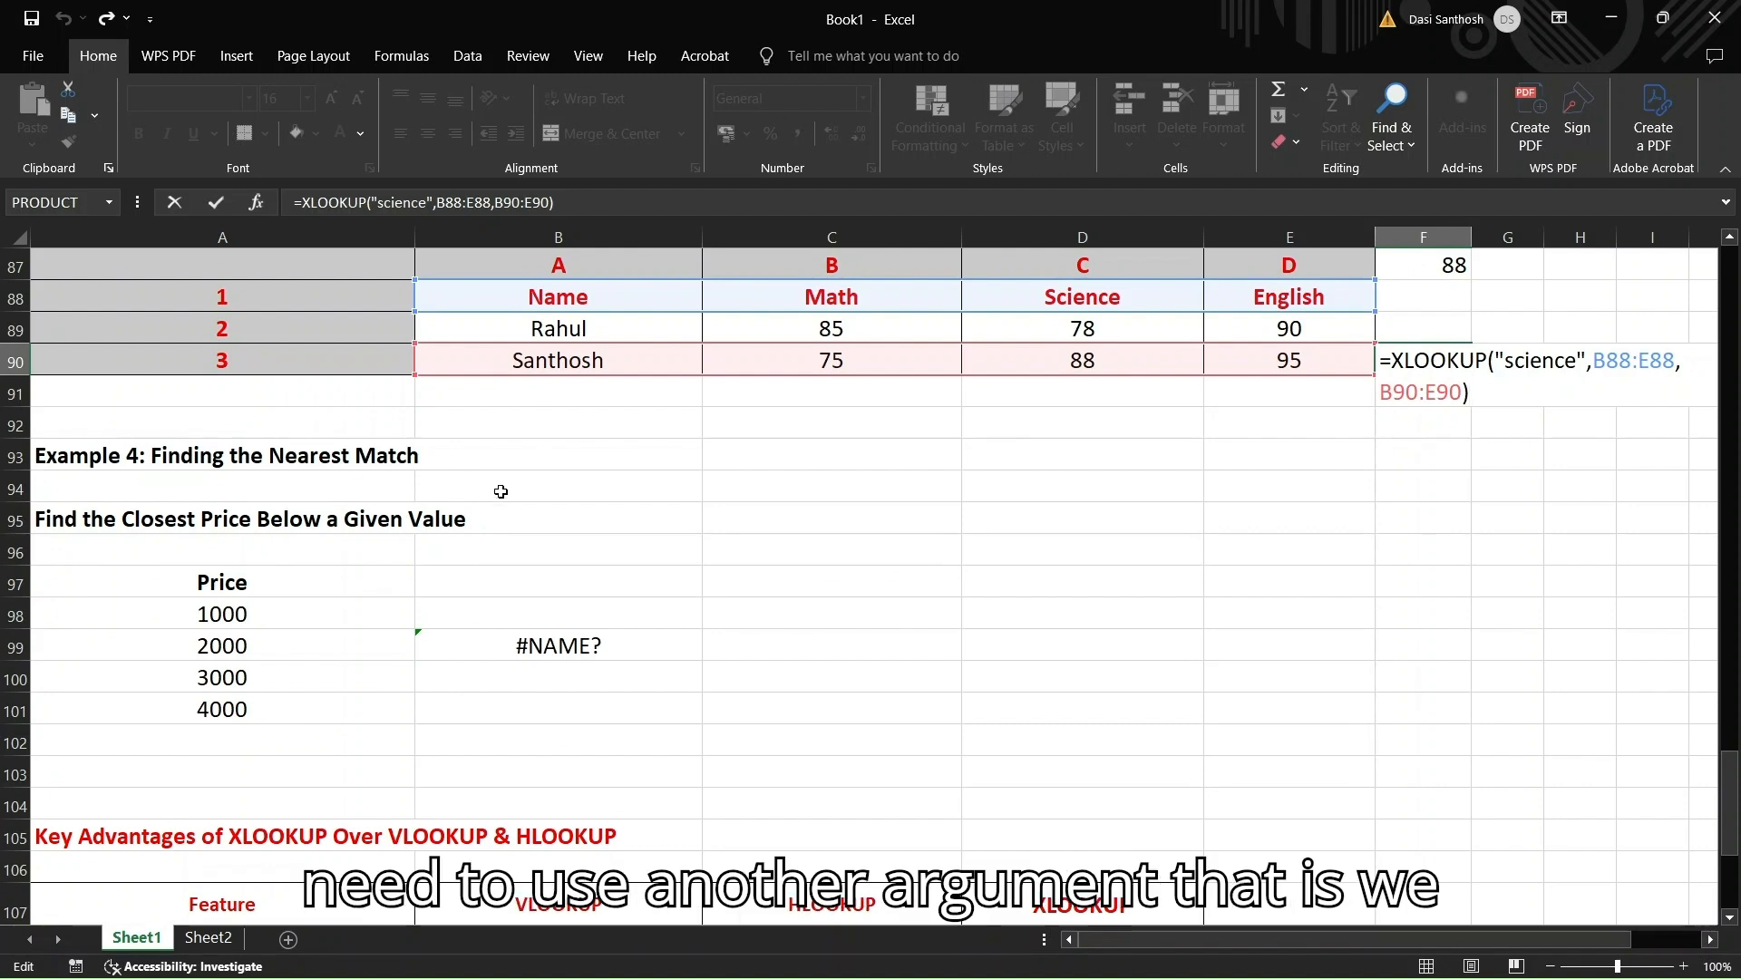
scroll(500, 492, up, 11)
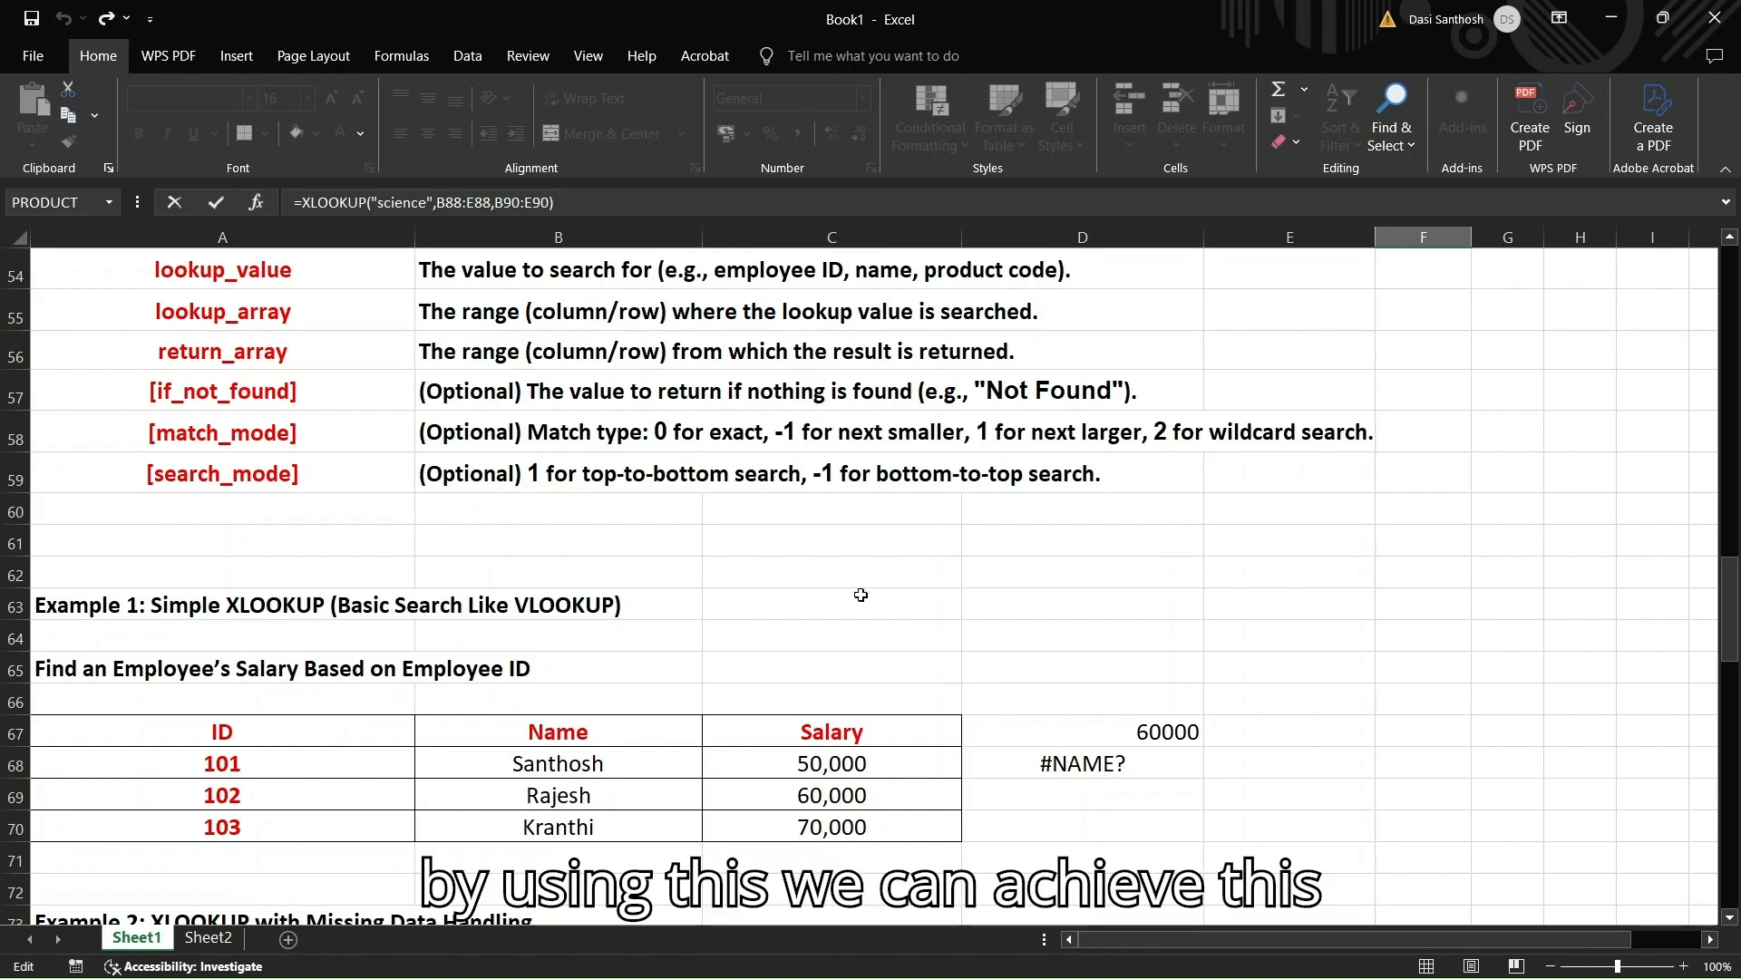
scroll(860, 595, down, 3)
scroll(861, 595, down, 10)
scroll(861, 591, up, 2)
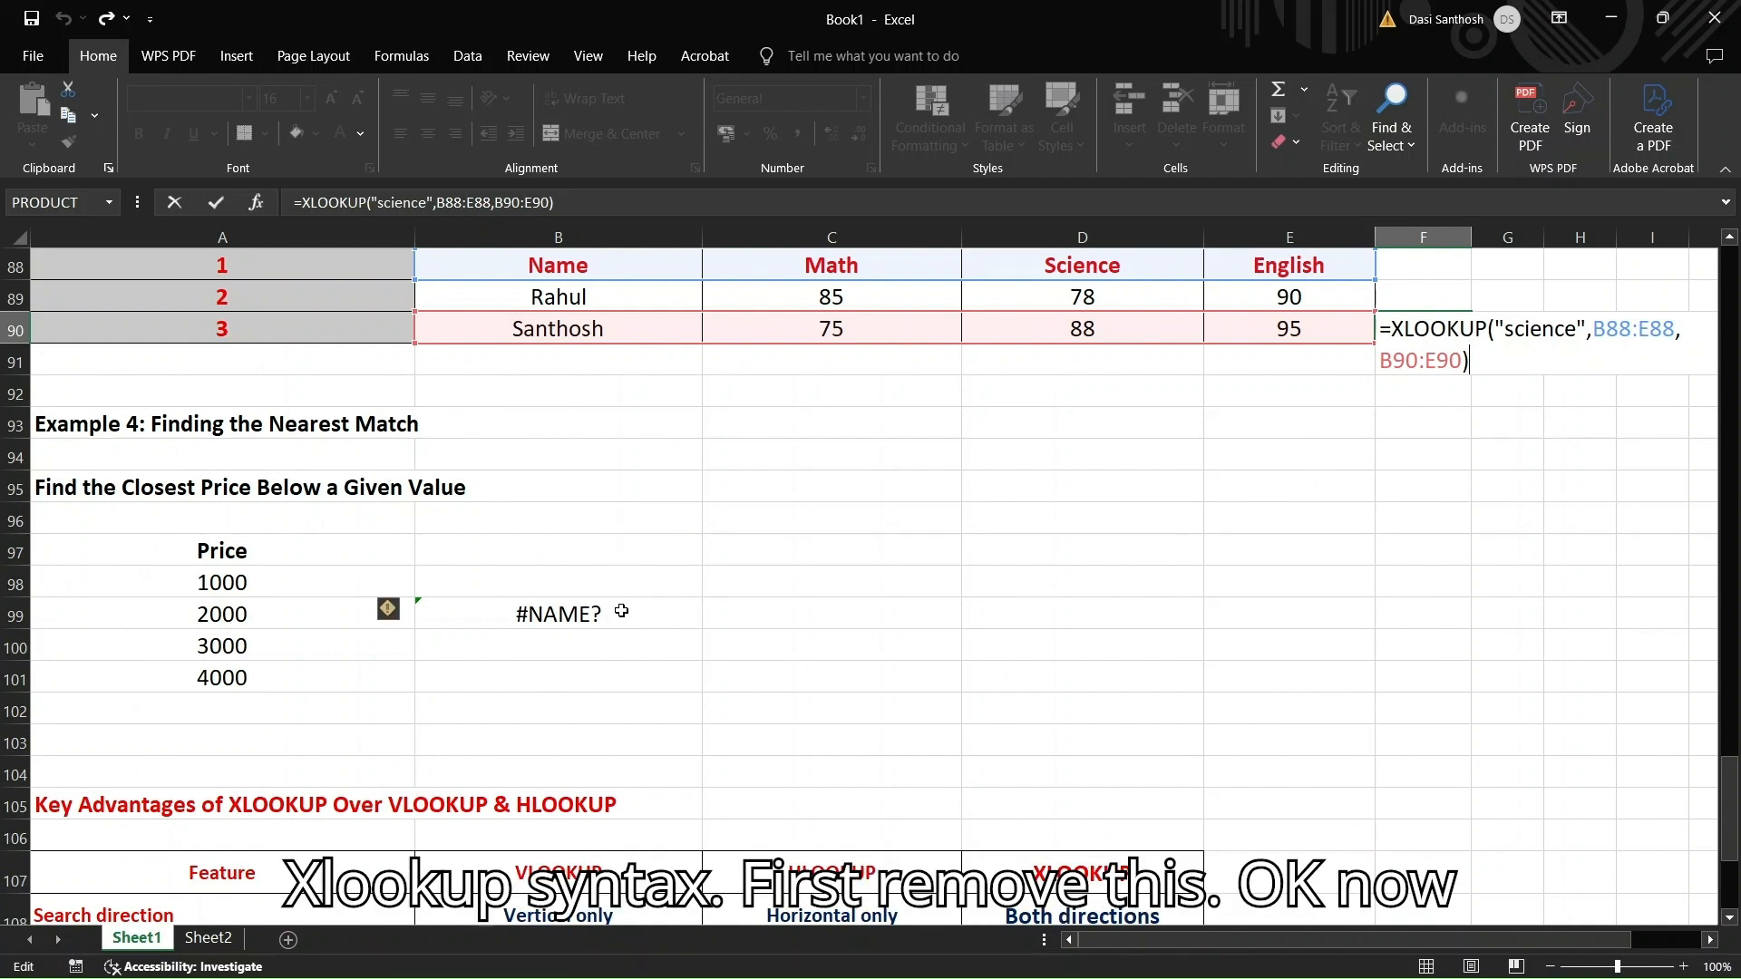
Commit the science-score formula, clear B99, and begin =xlookup(2500, there
click(621, 612)
key(Delete)
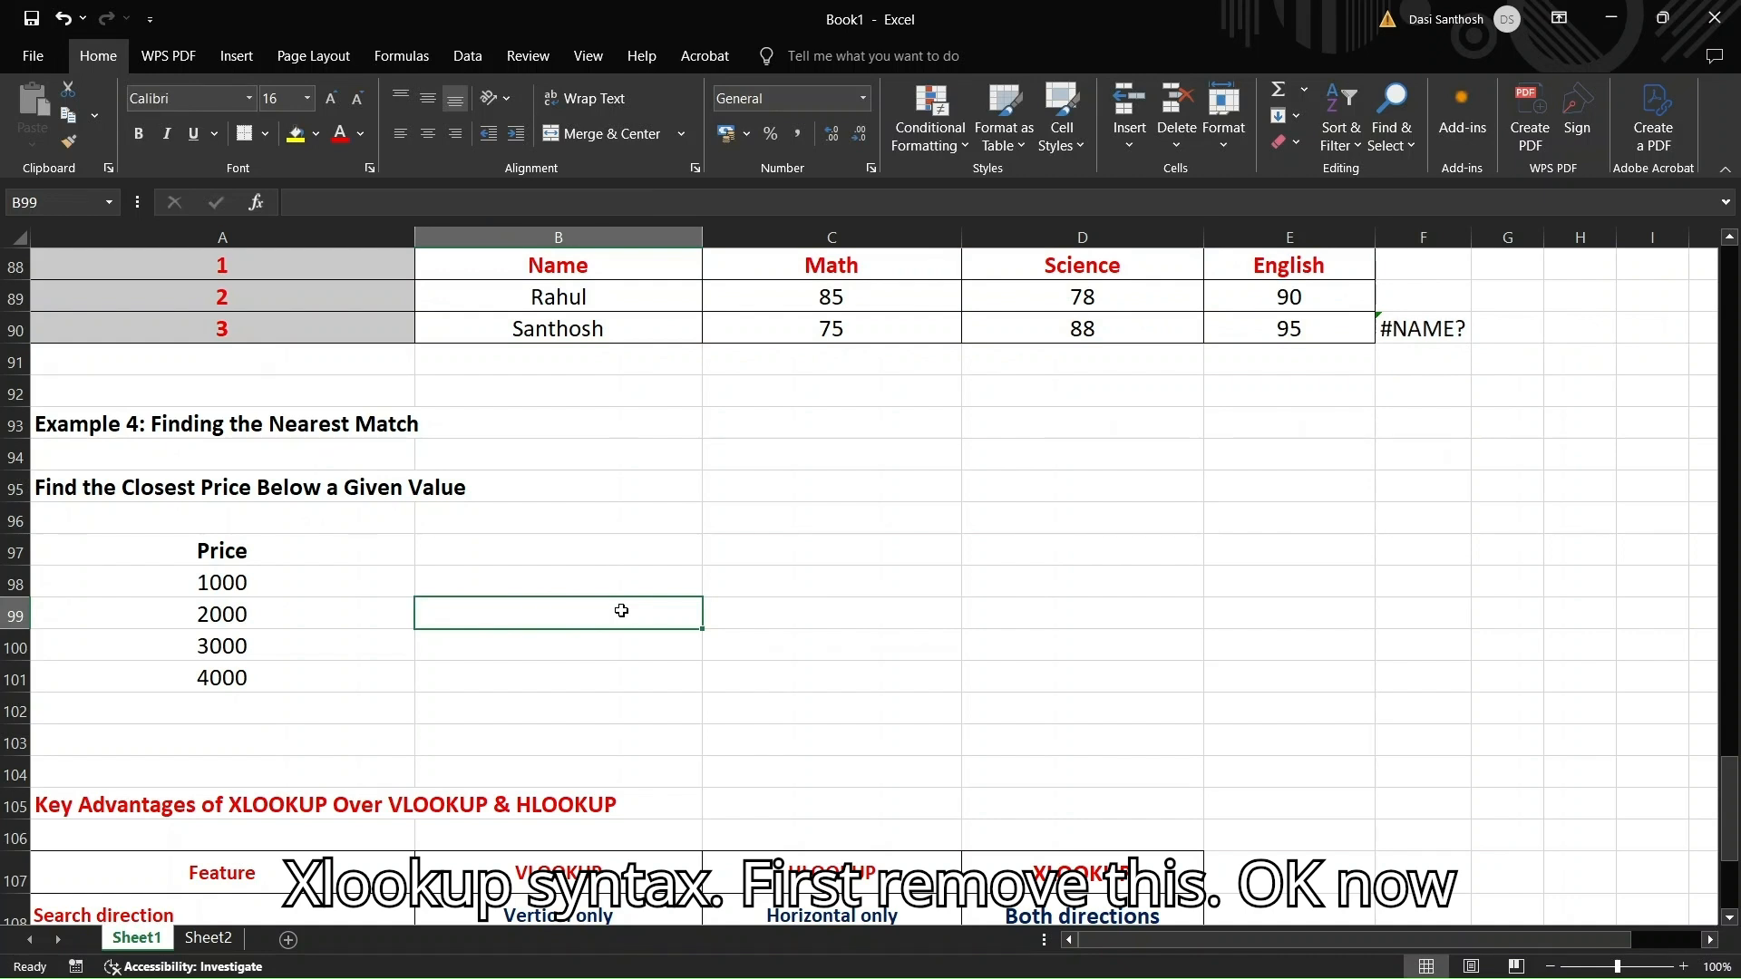
text(=)
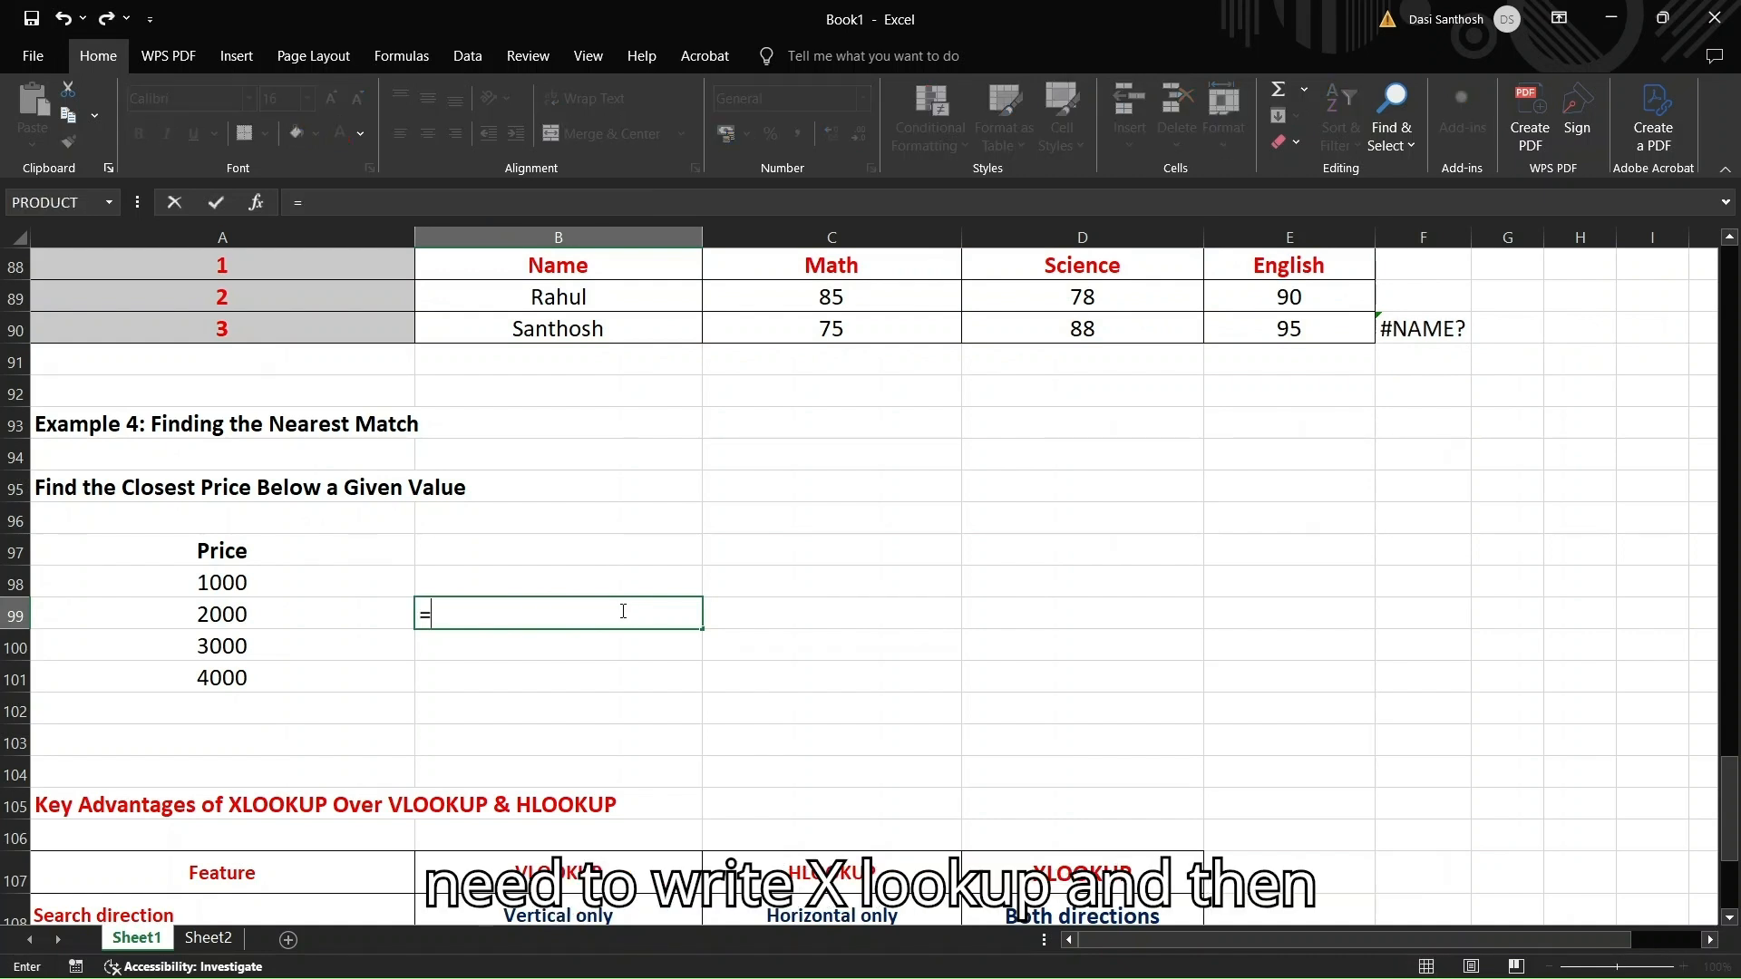
text(xlookup()
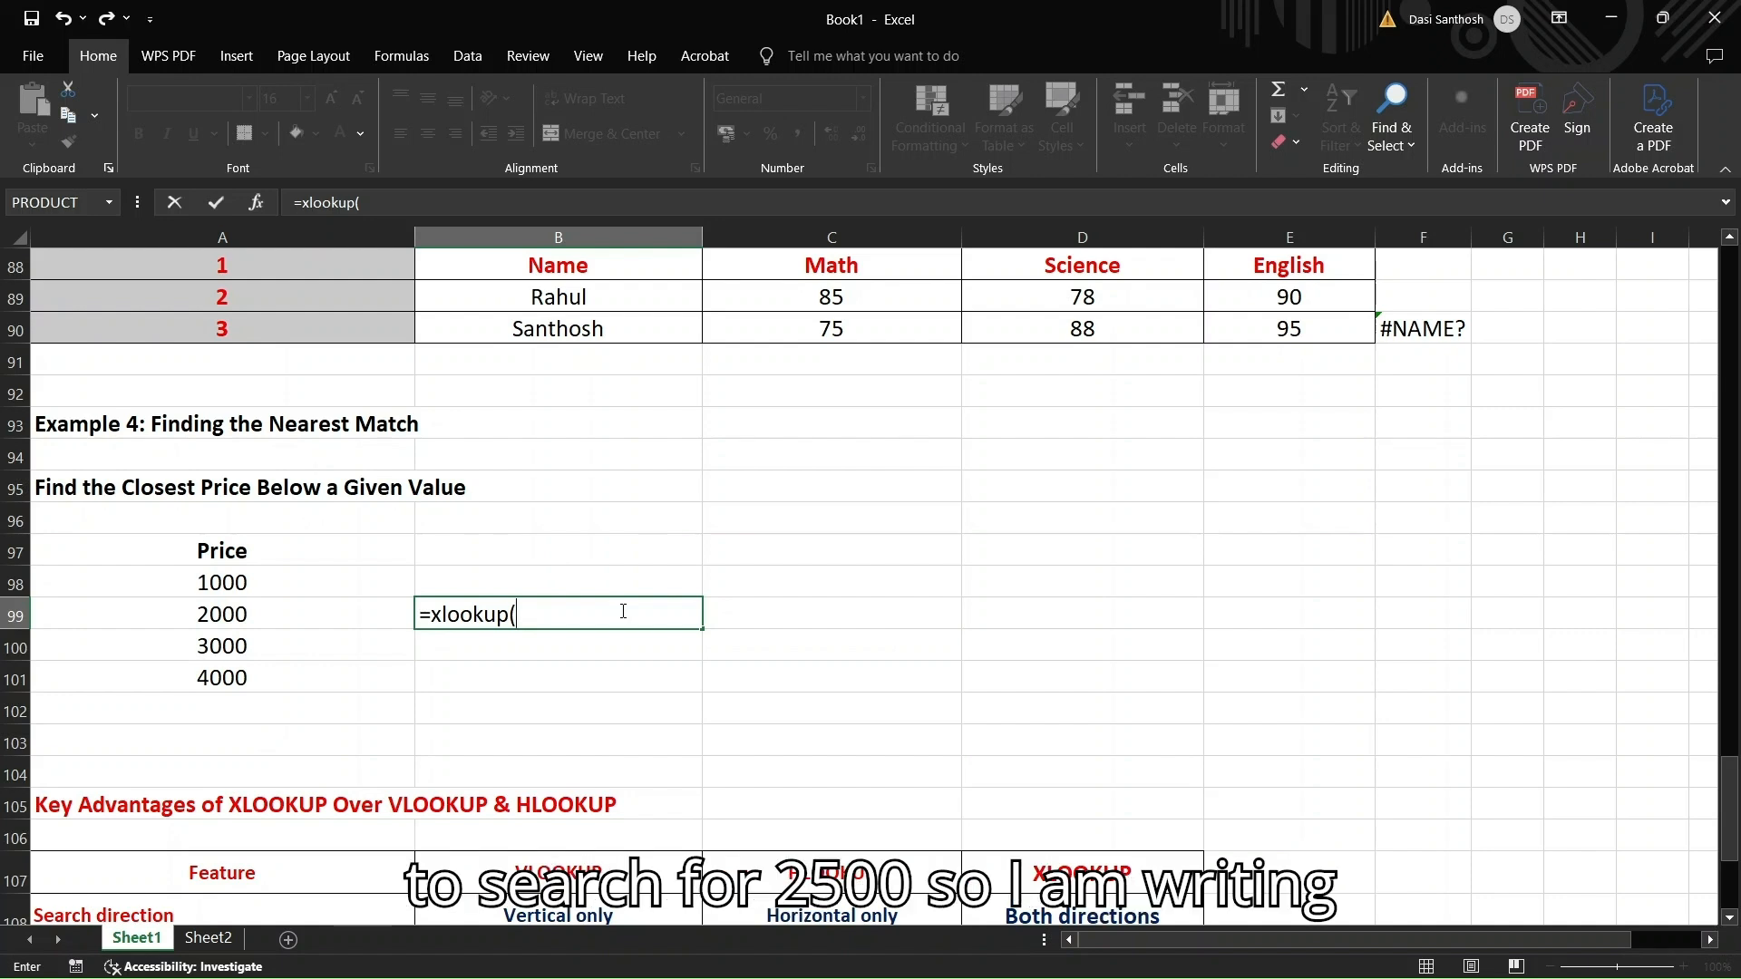
text(2500)
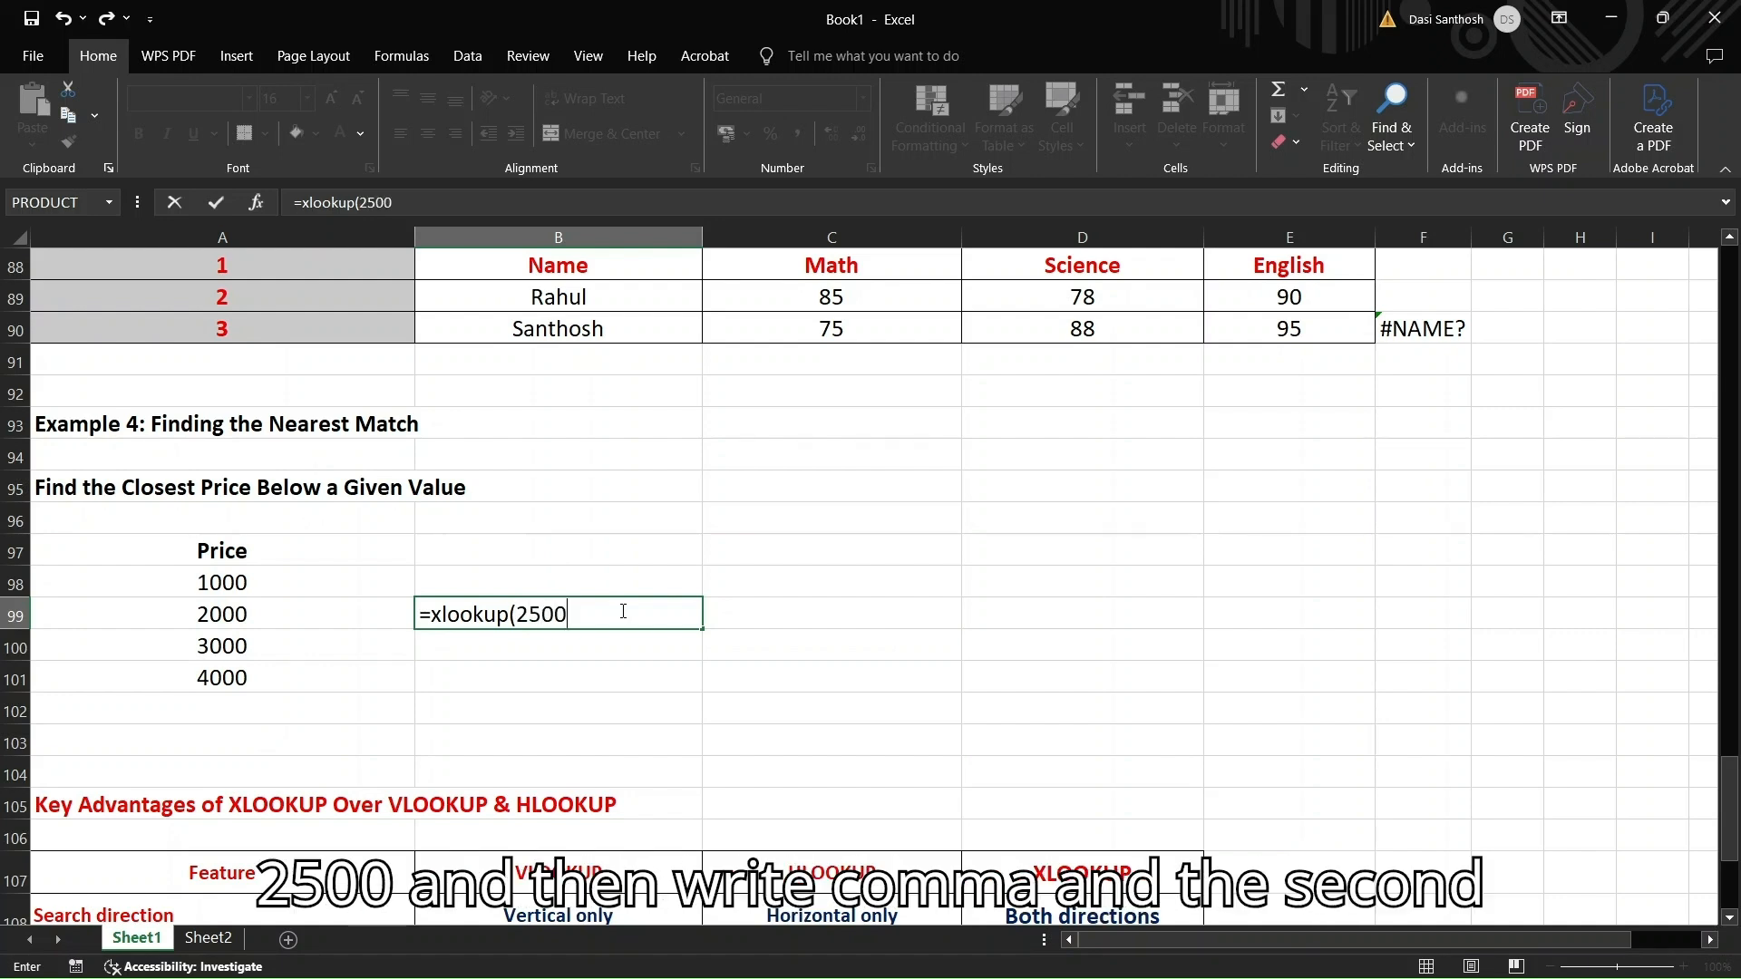
text(,)
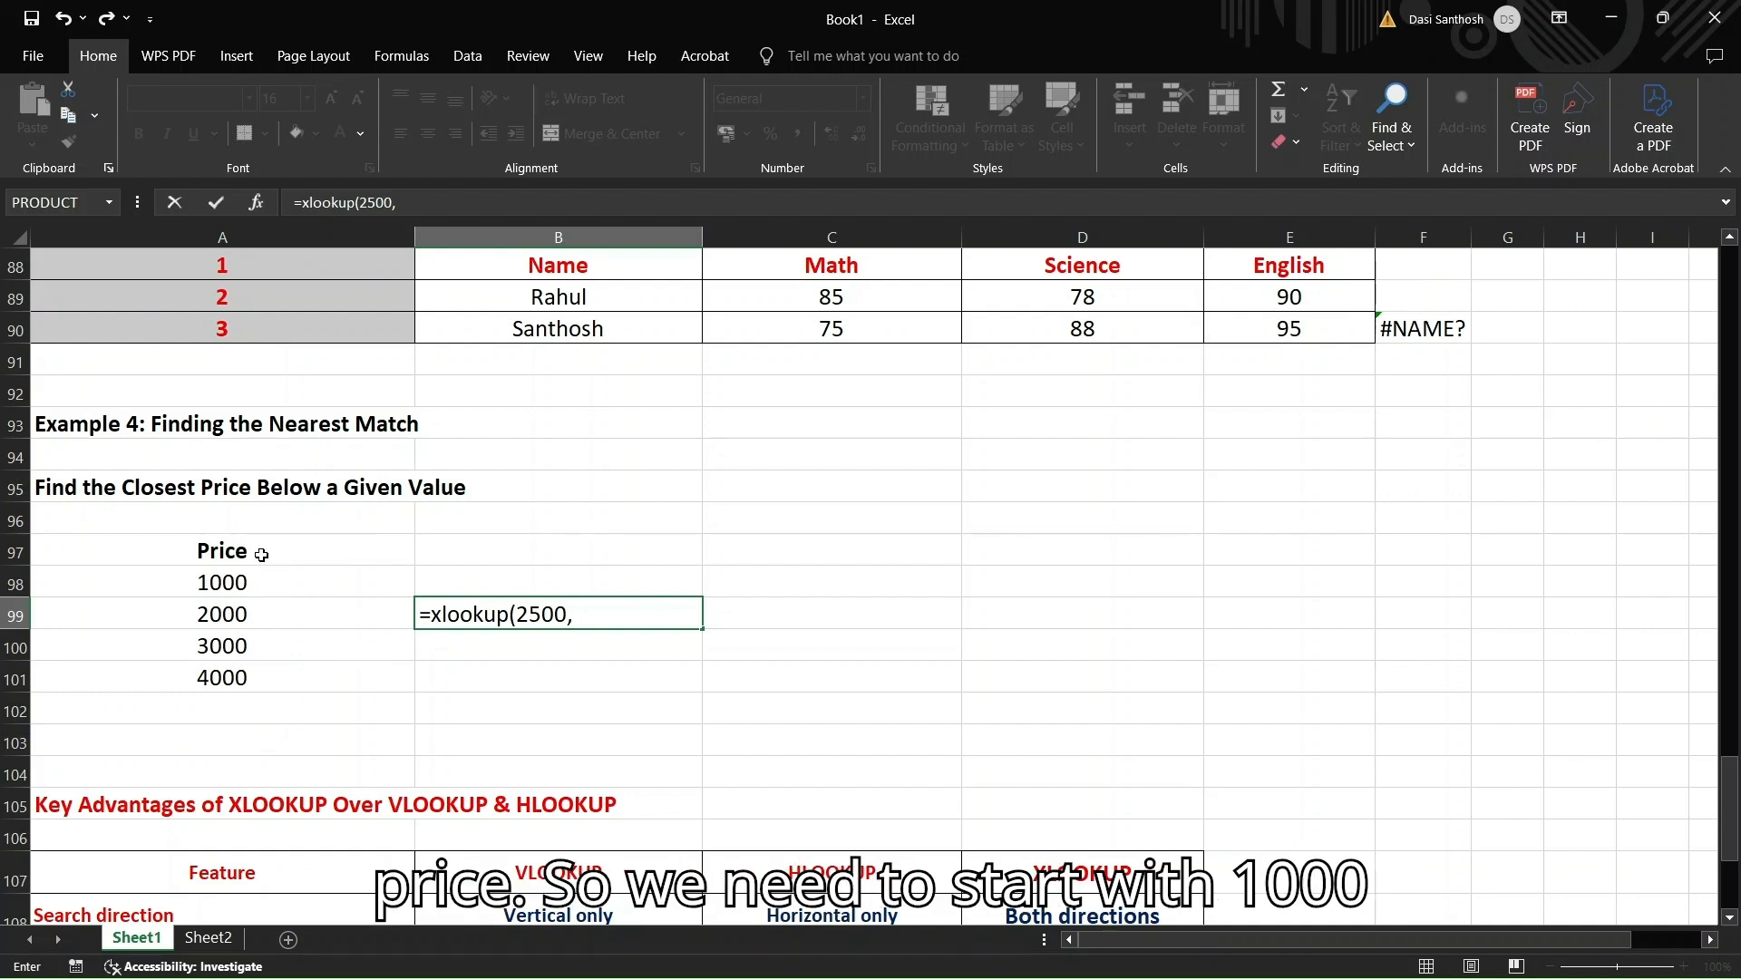
Use prices A98:A101 as both the lookup and return ranges in B99's XLOOKUP
click(254, 583)
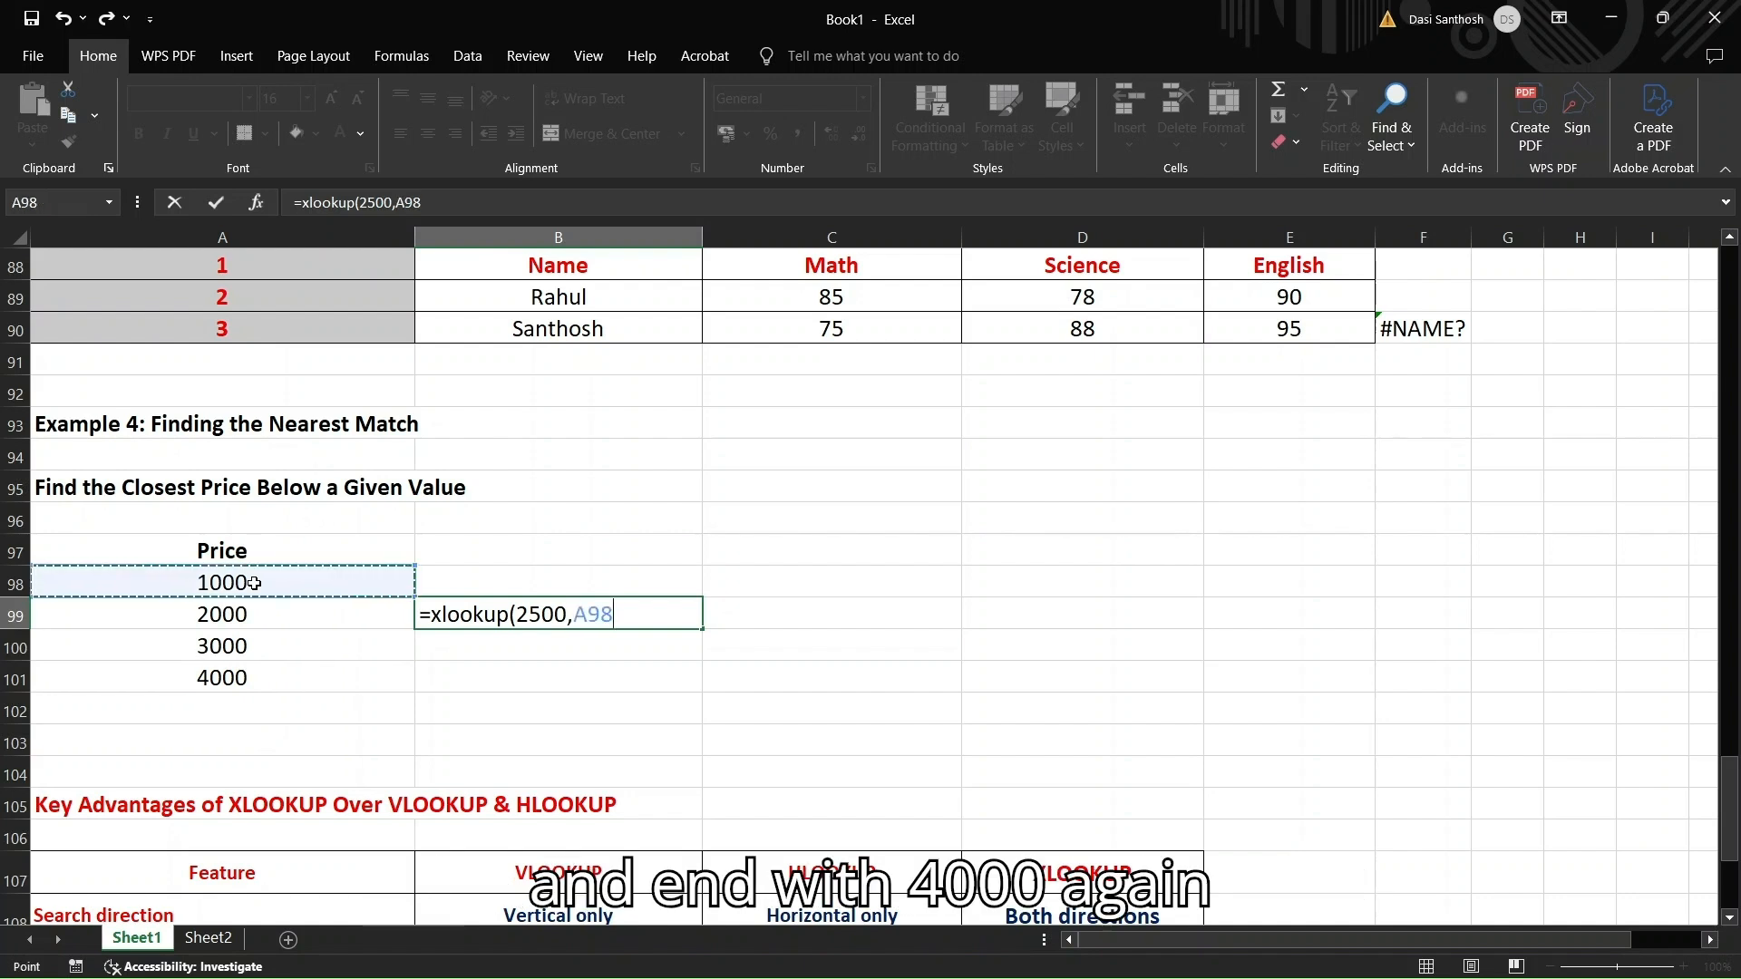
key(shift+Down)
key(shift+Down)
key(shift+Down)
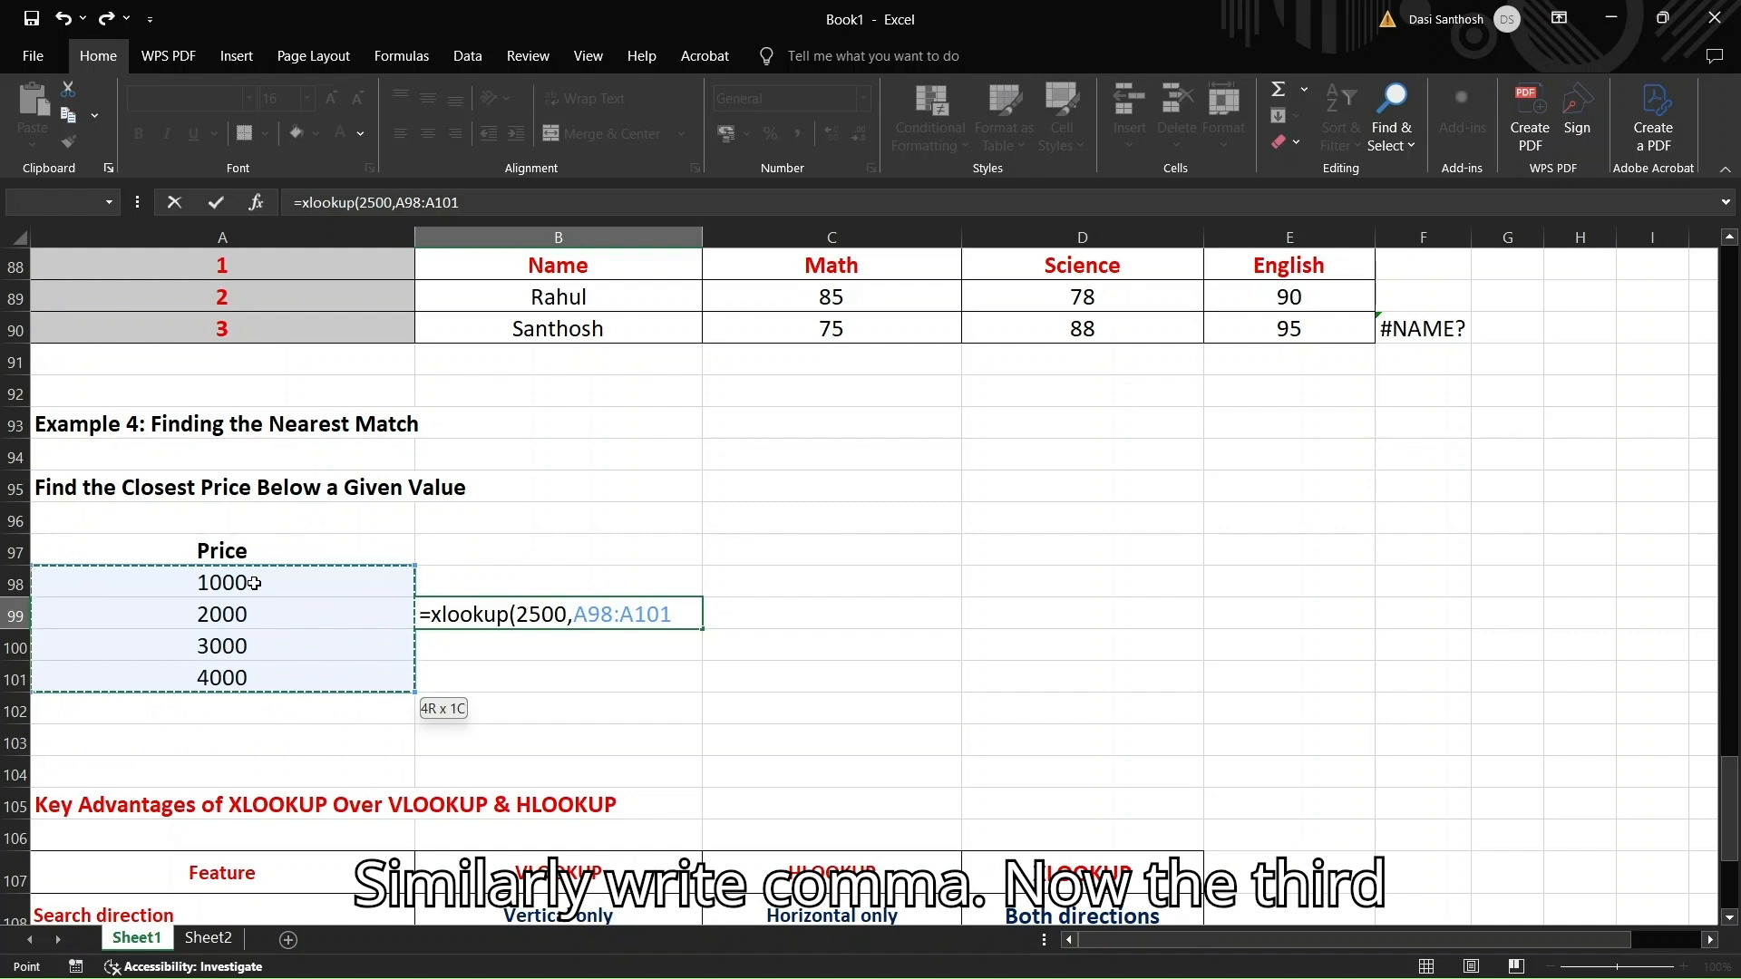
text(,)
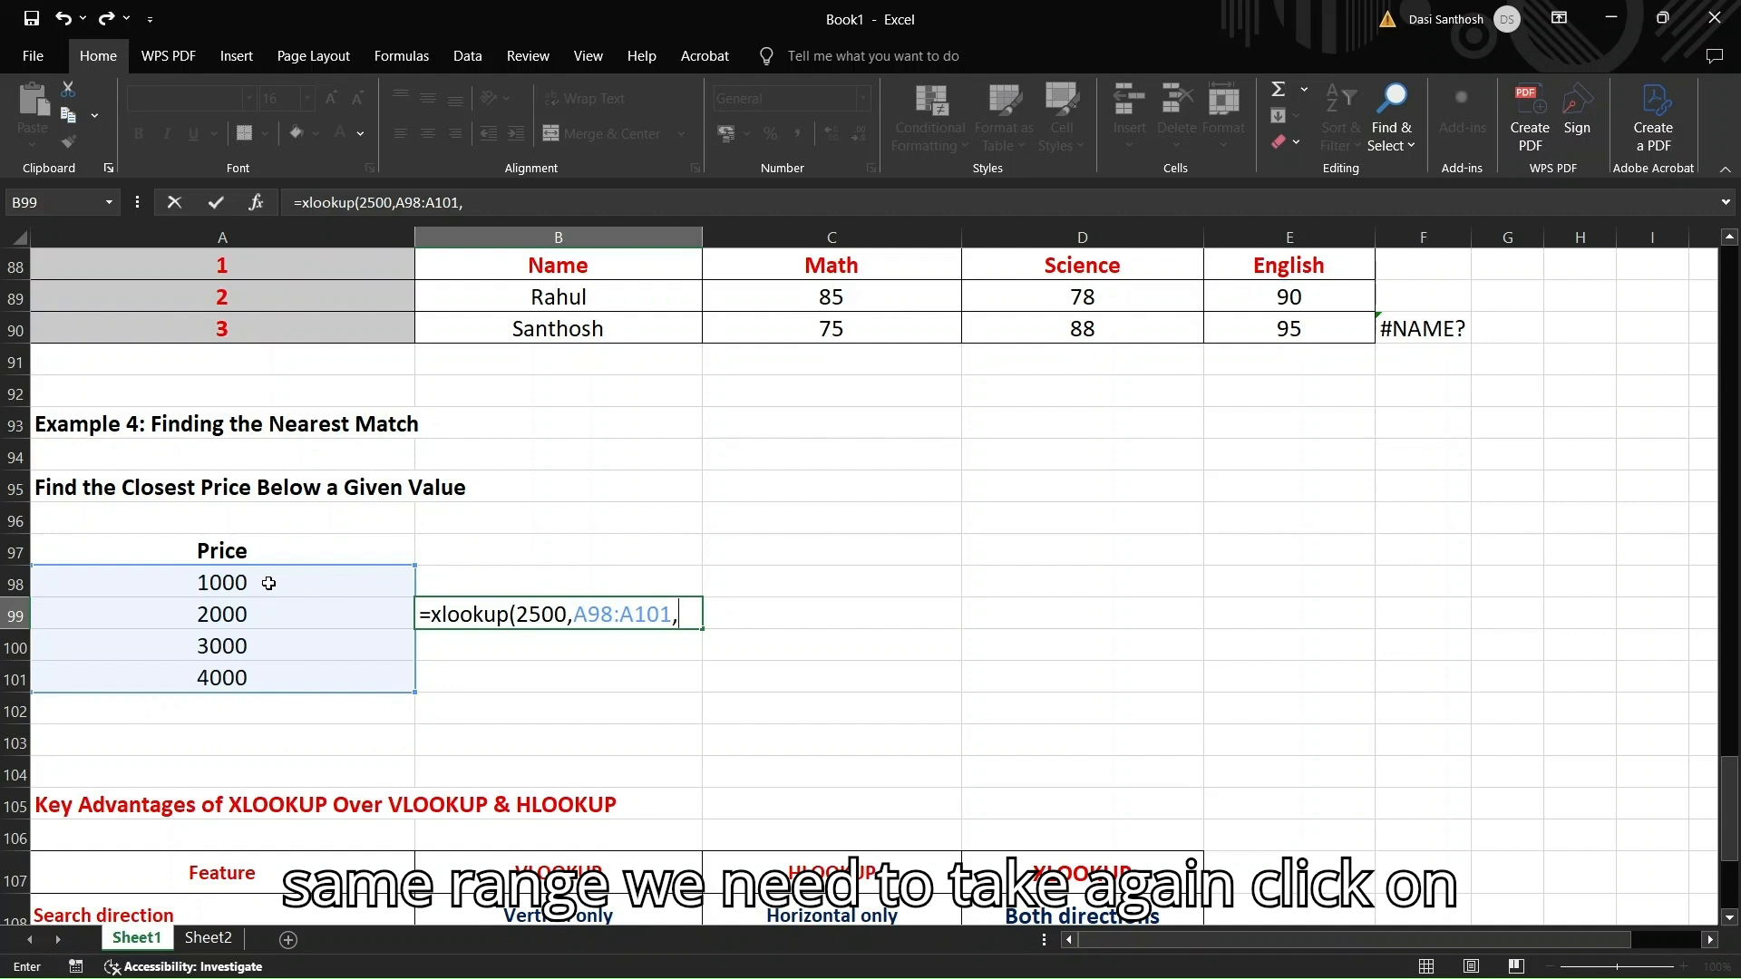
click(268, 583)
key(shift+Down)
key(shift+Down)
key(shift+Down)
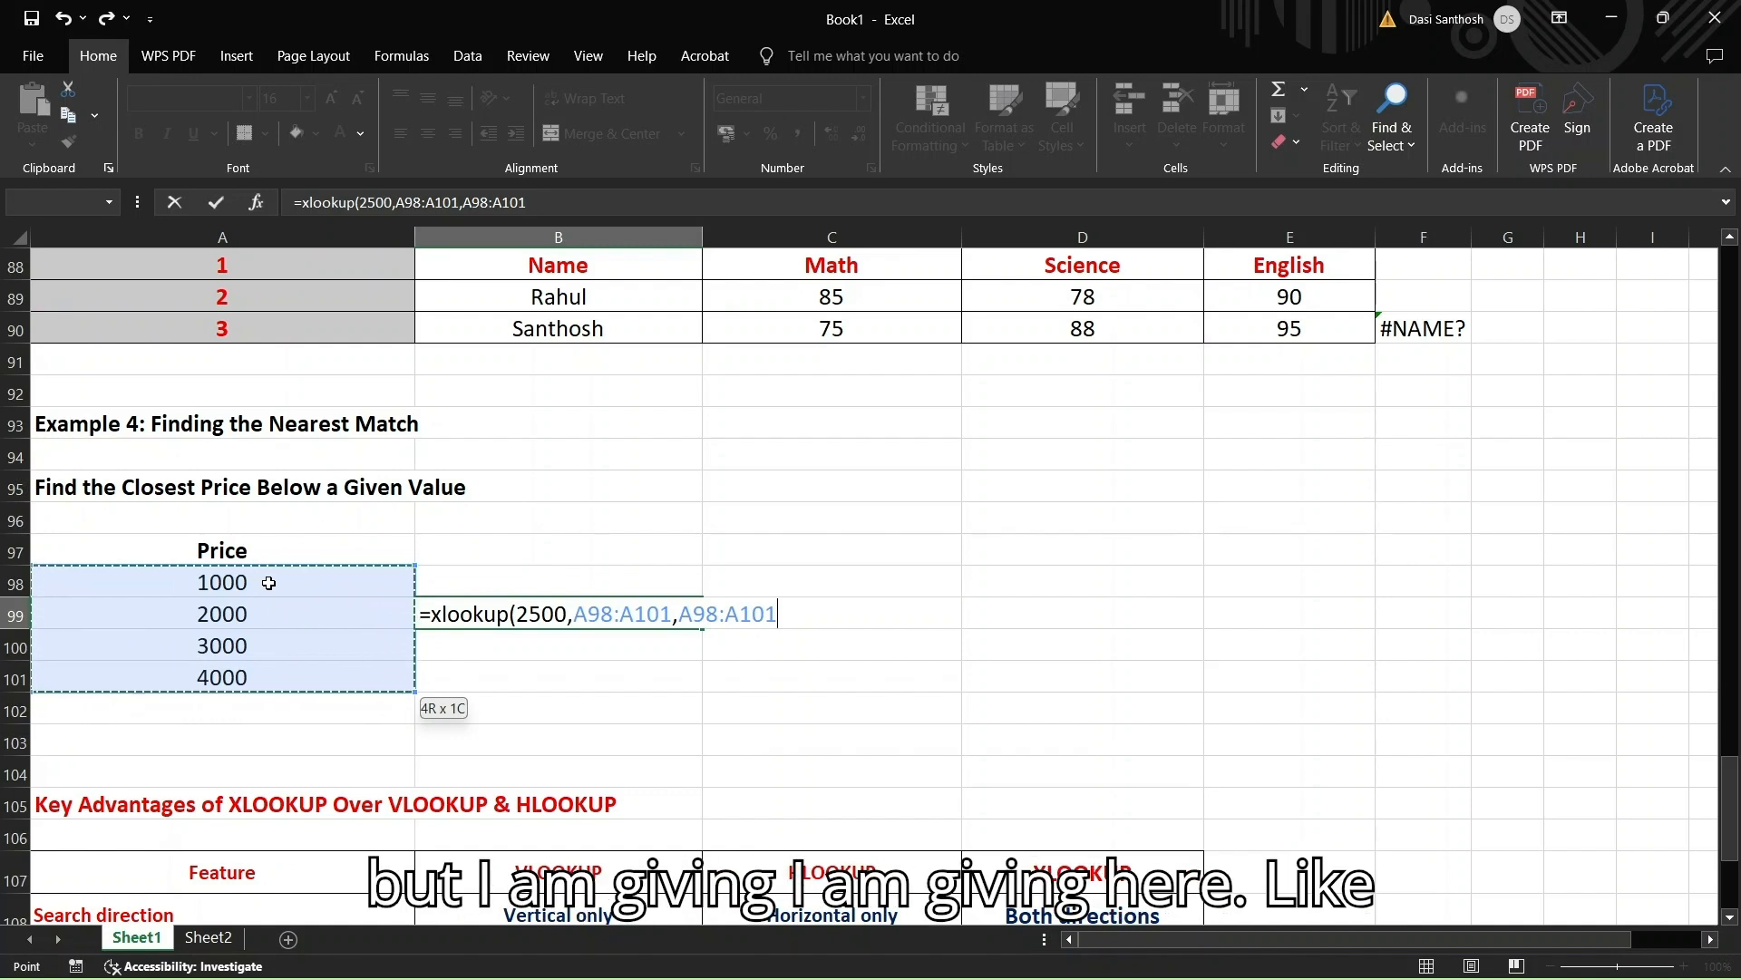
Add the "not found" fallback and -1 next-smaller match mode to B99's XLOOKUP
text(,)
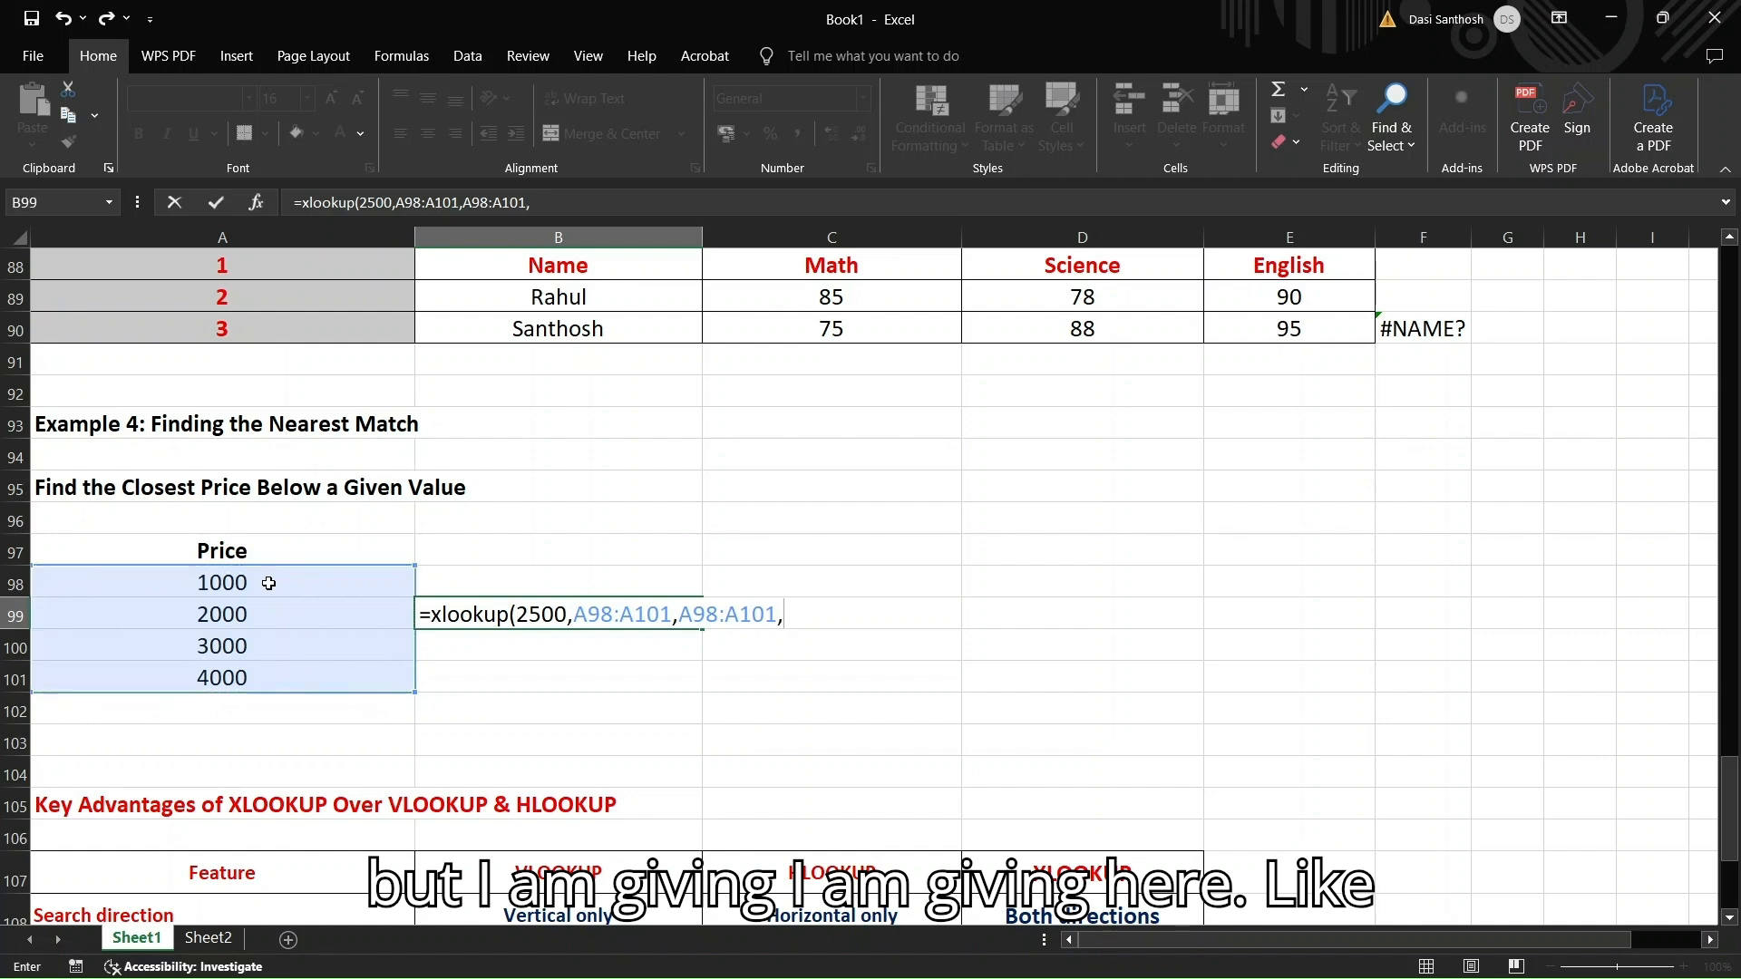
text("not foun)
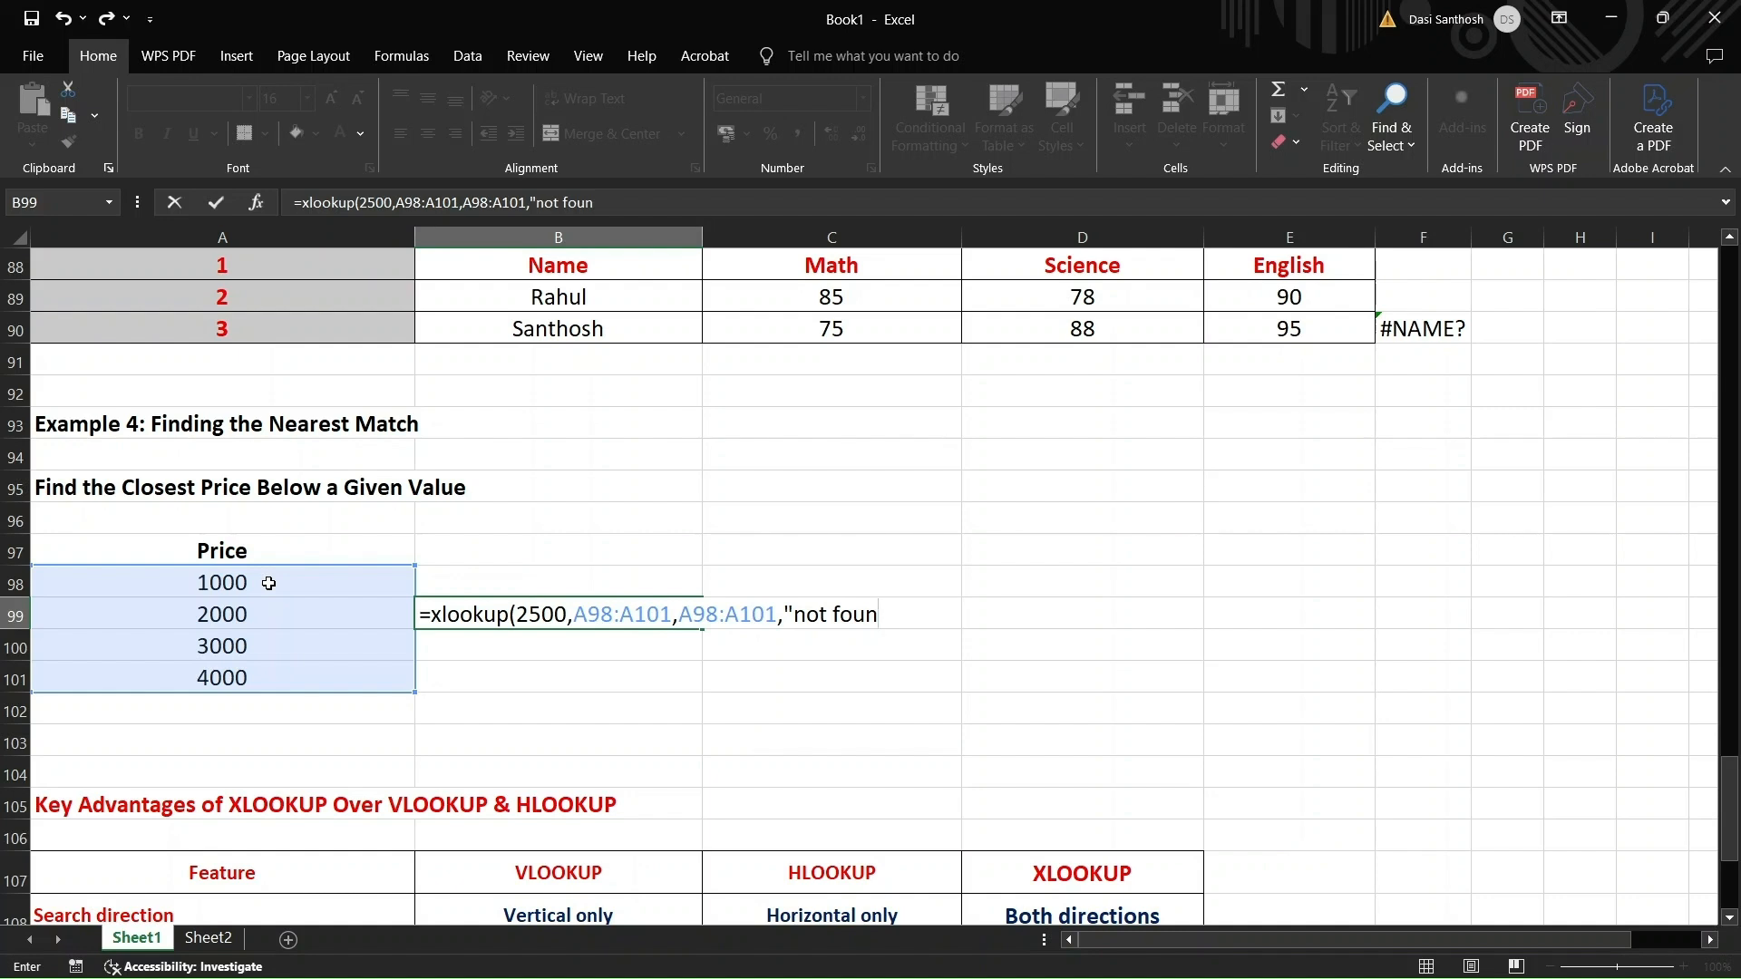
text(d",-1)
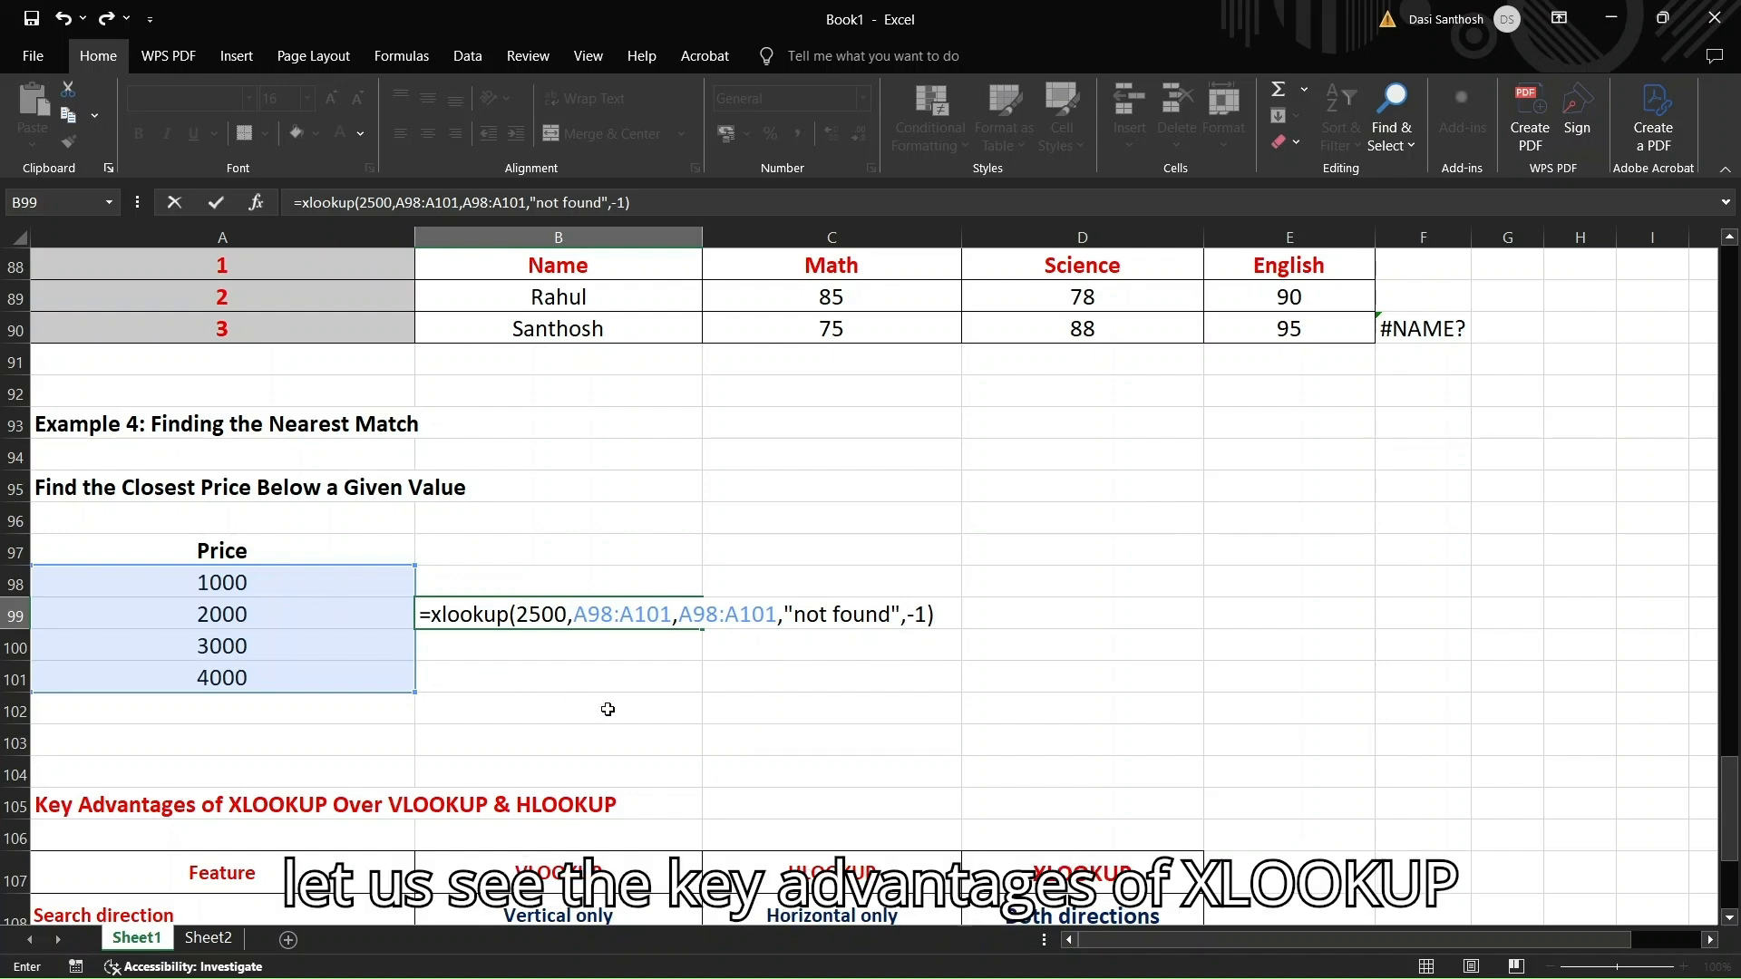
scroll(589, 706, down, 2)
scroll(605, 710, down, 3)
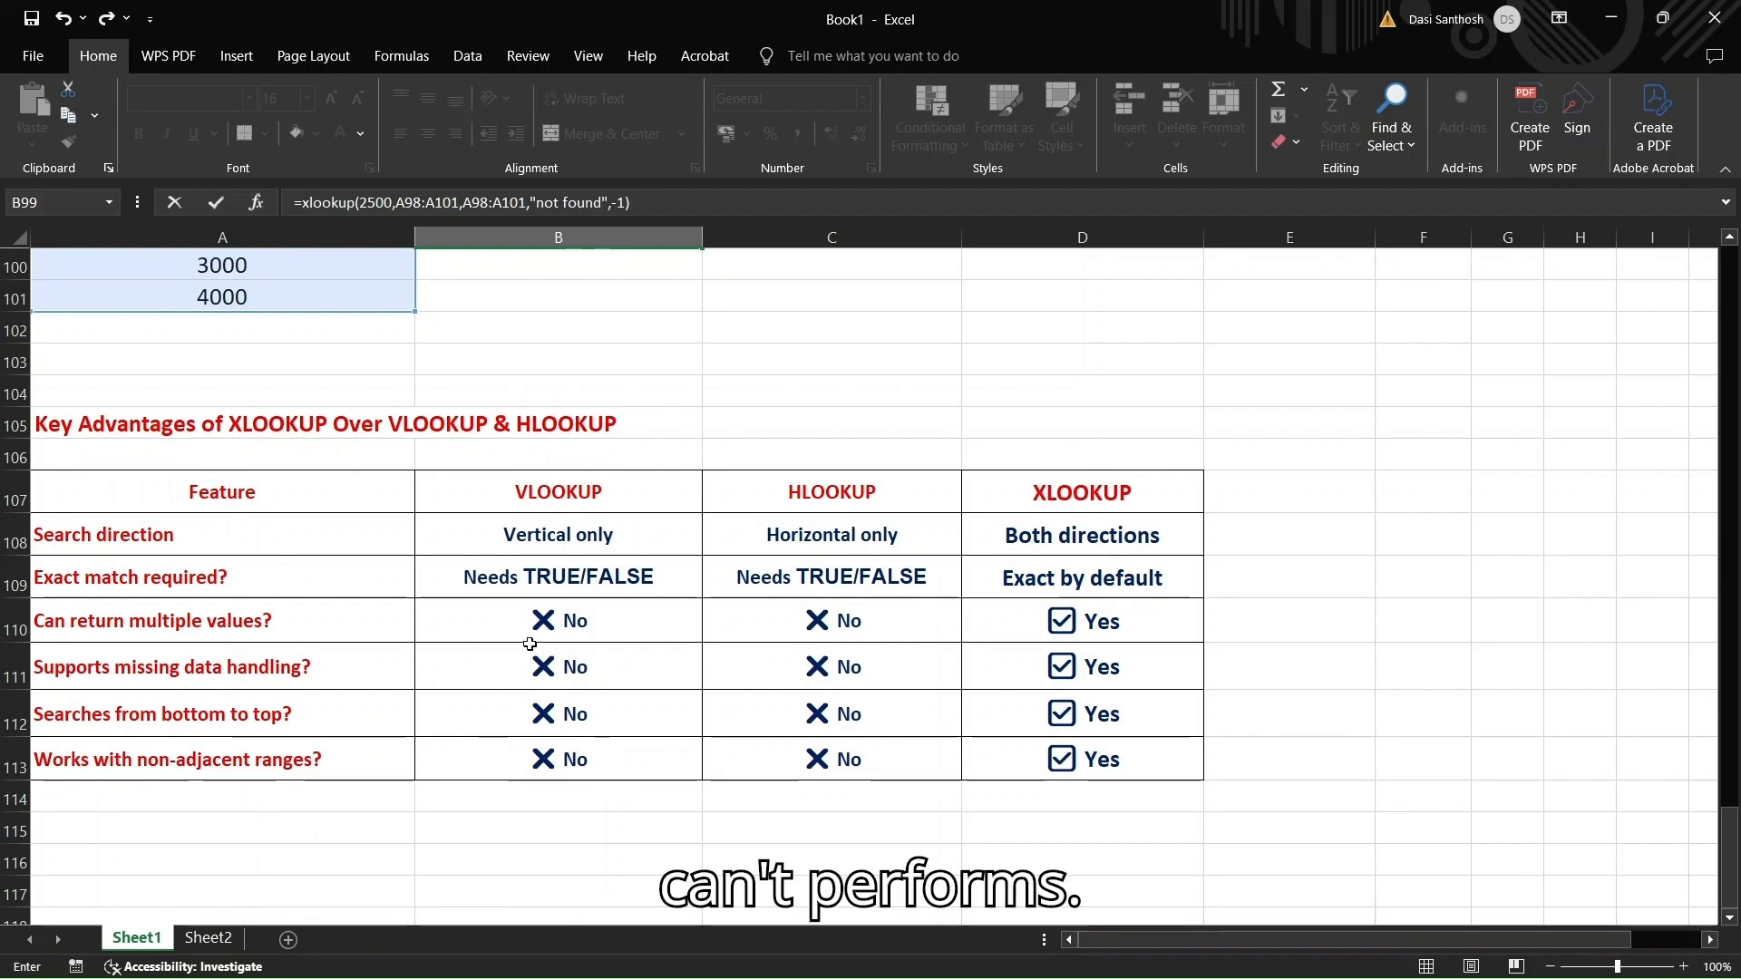
scroll(648, 756, down, 2)
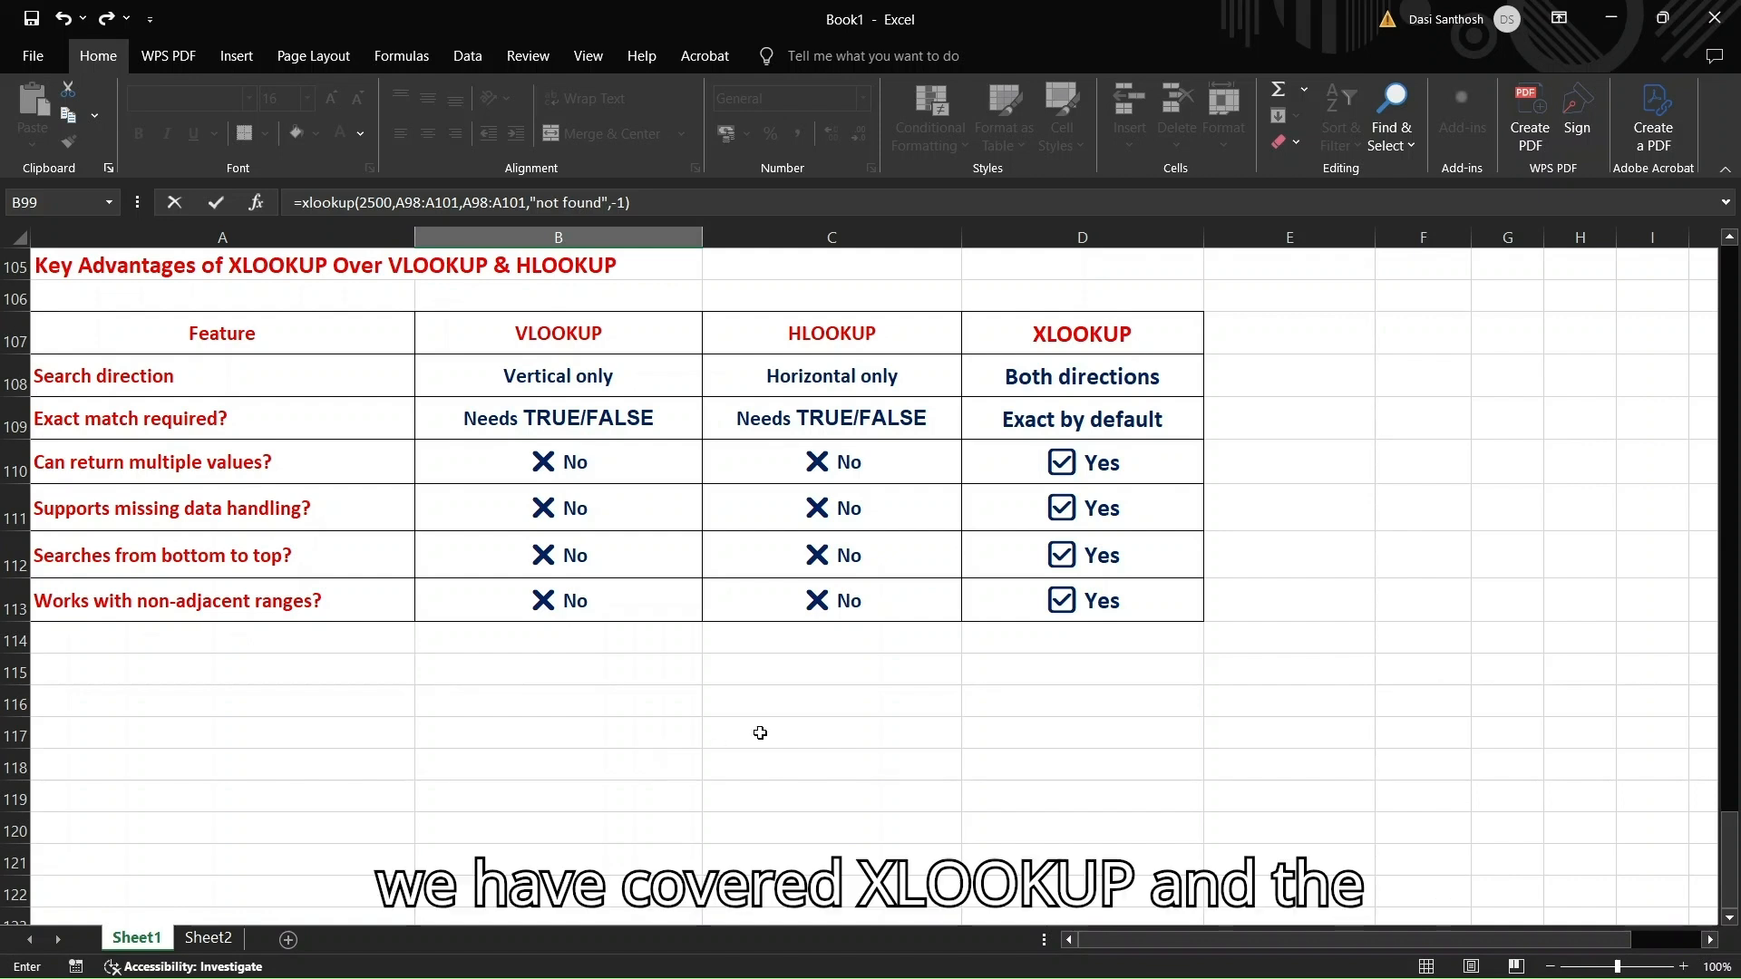
scroll(840, 655, up, 13)
scroll(841, 655, up, 6)
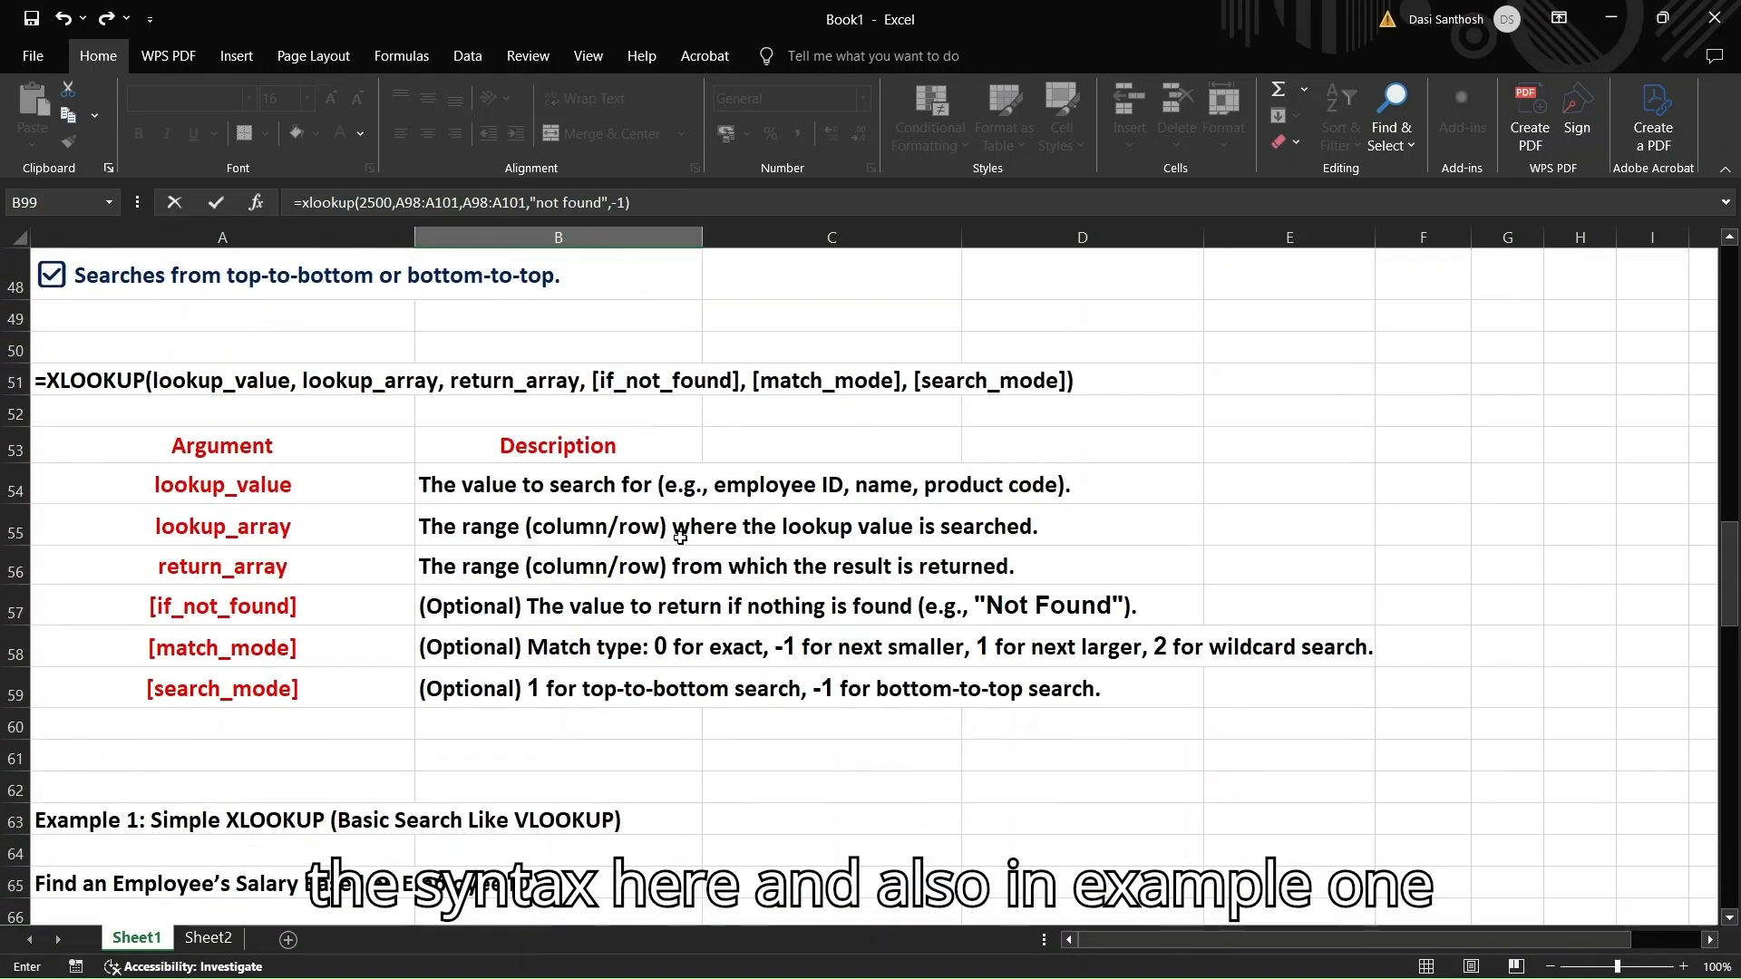
scroll(707, 543, down, 2)
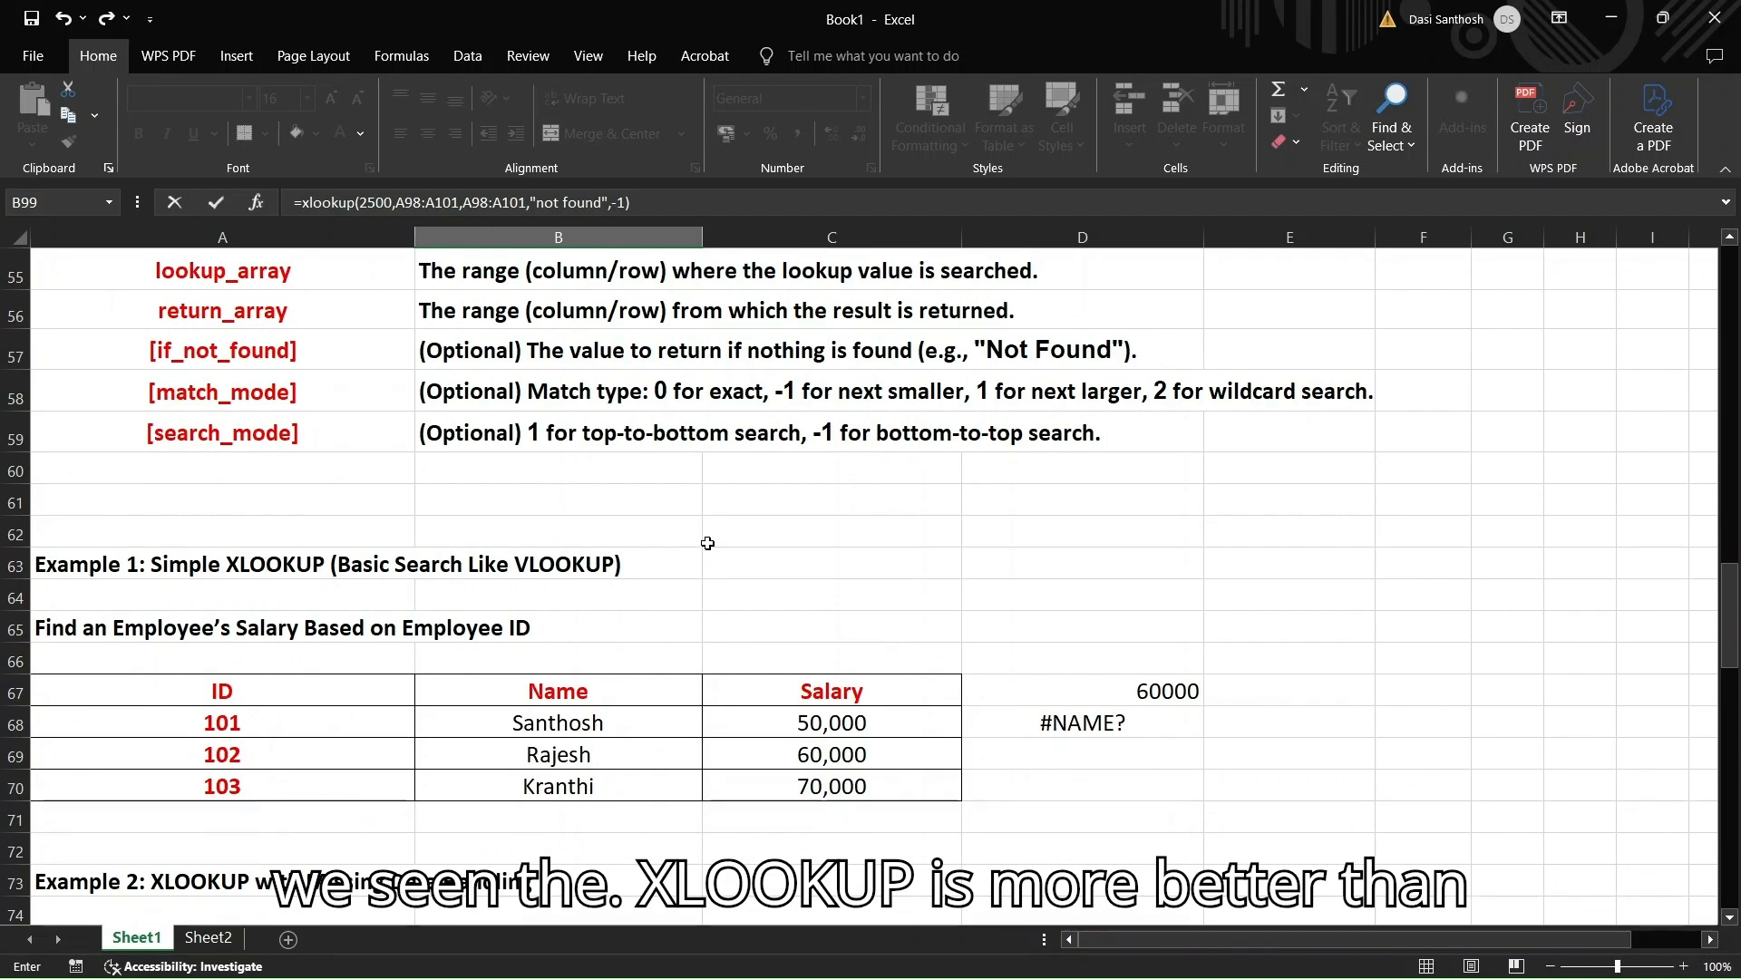
scroll(682, 622, down, 1)
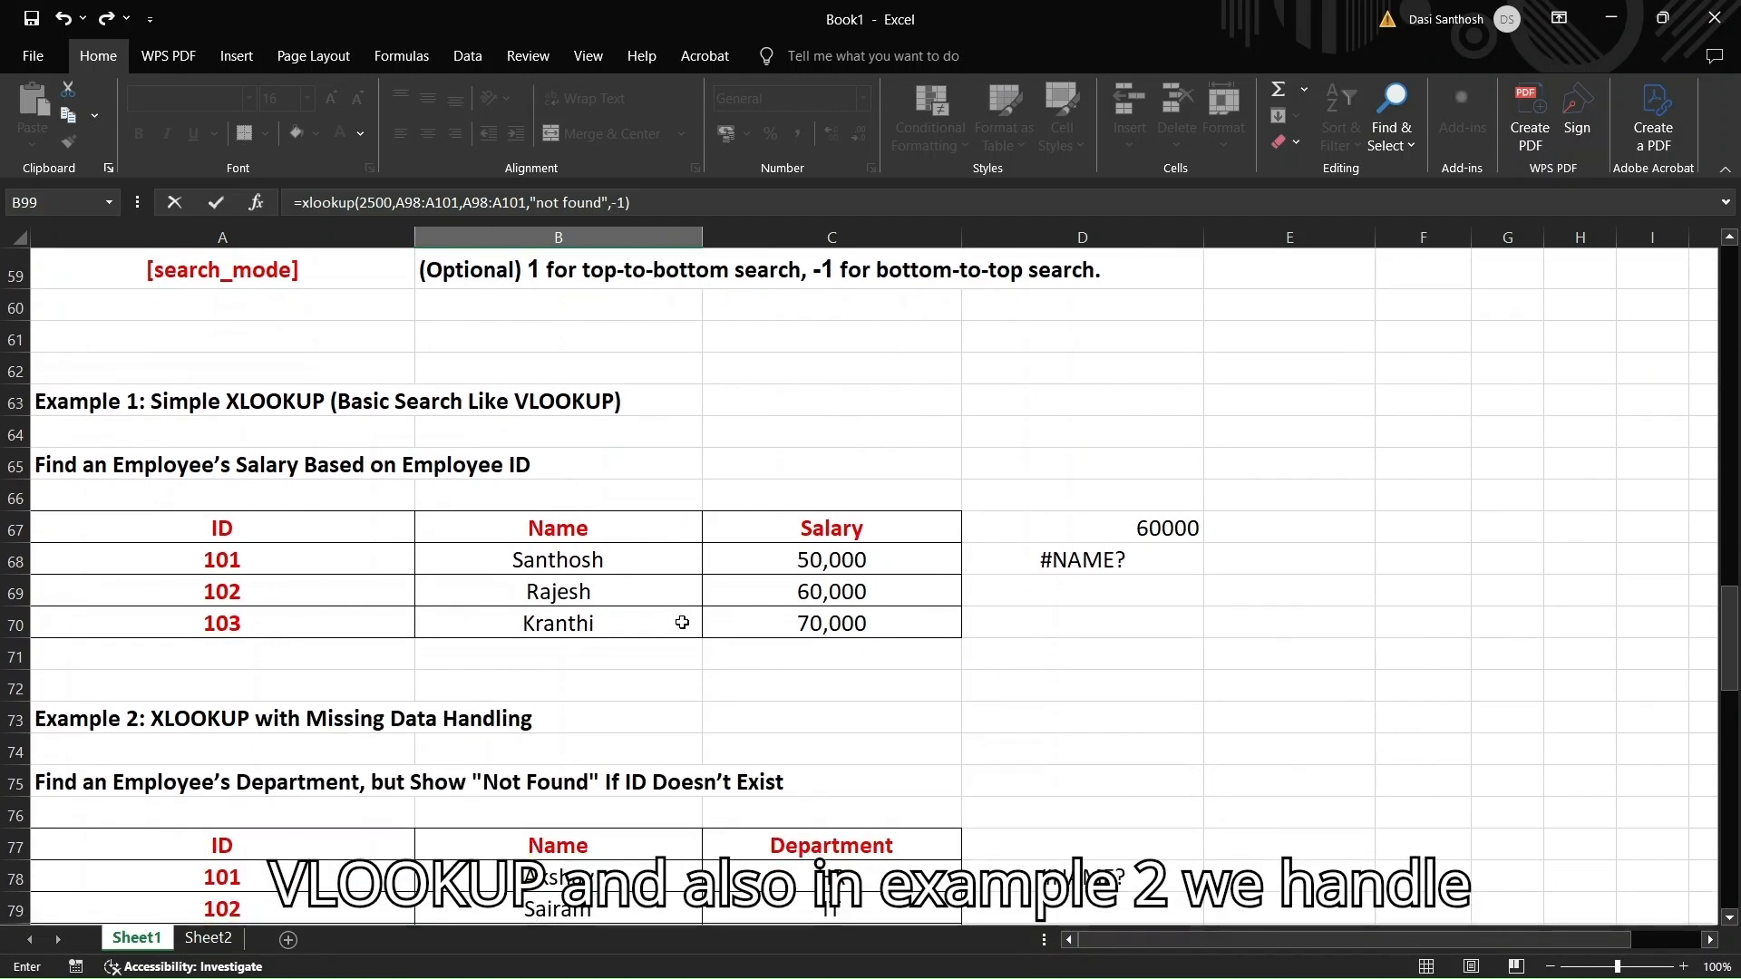
scroll(684, 646, down, 4)
scroll(684, 652, down, 1)
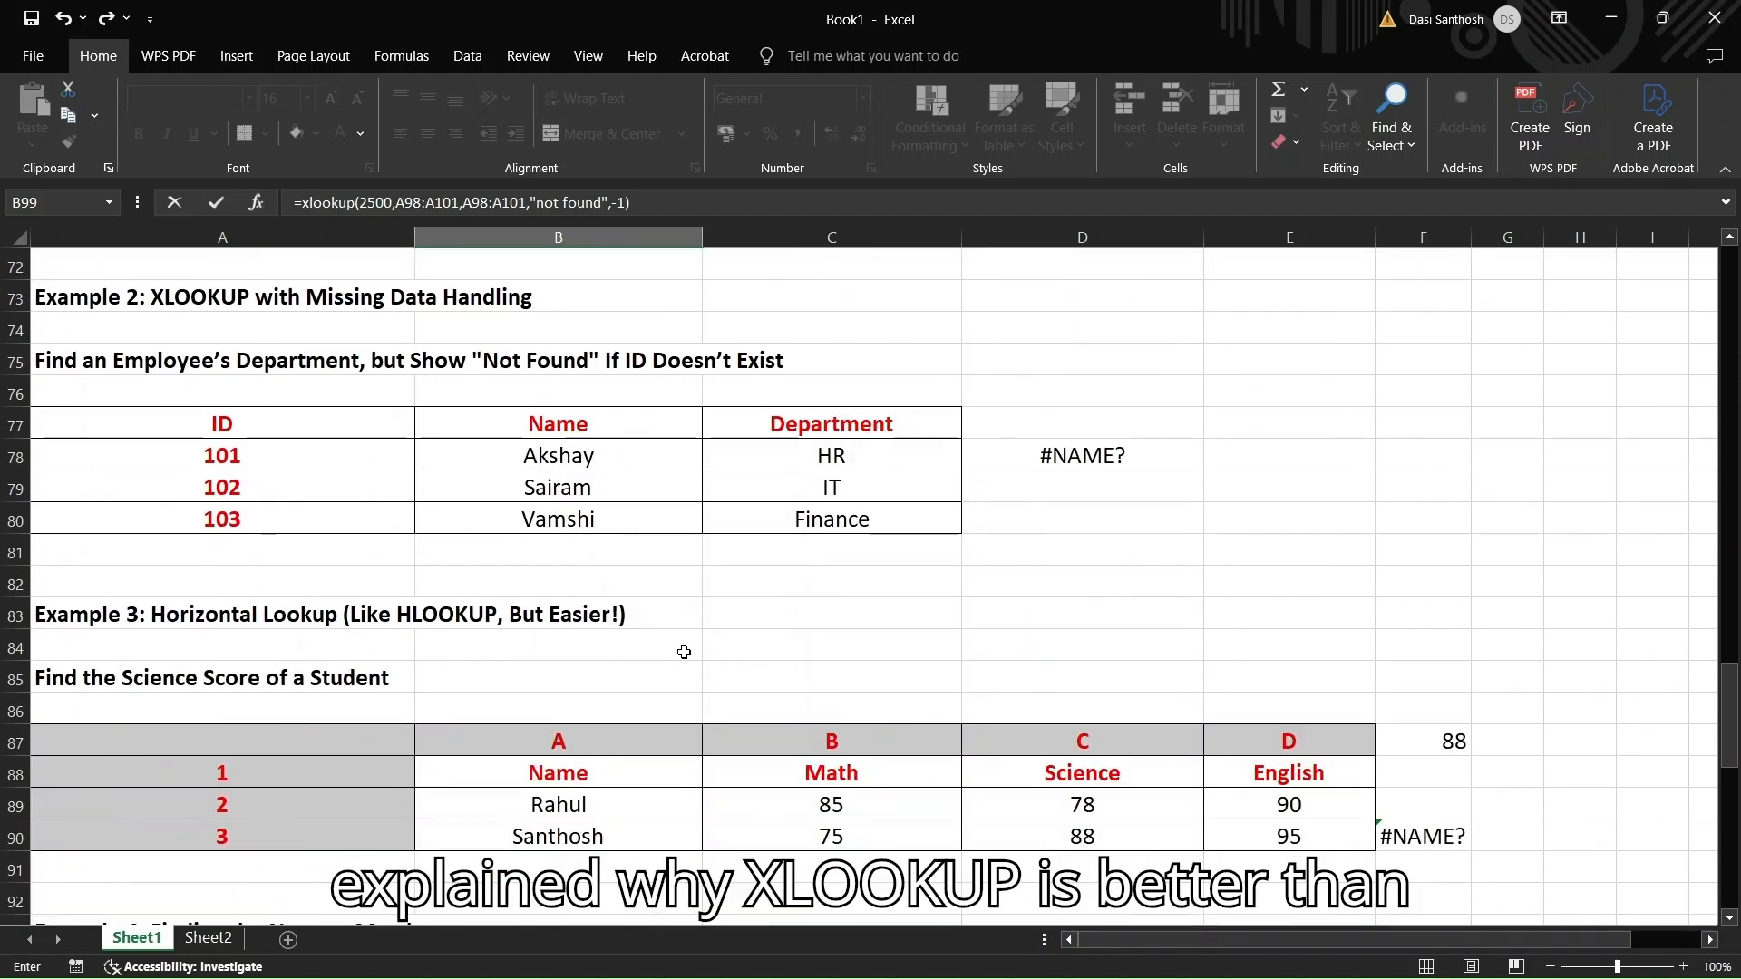
scroll(688, 703, down, 4)
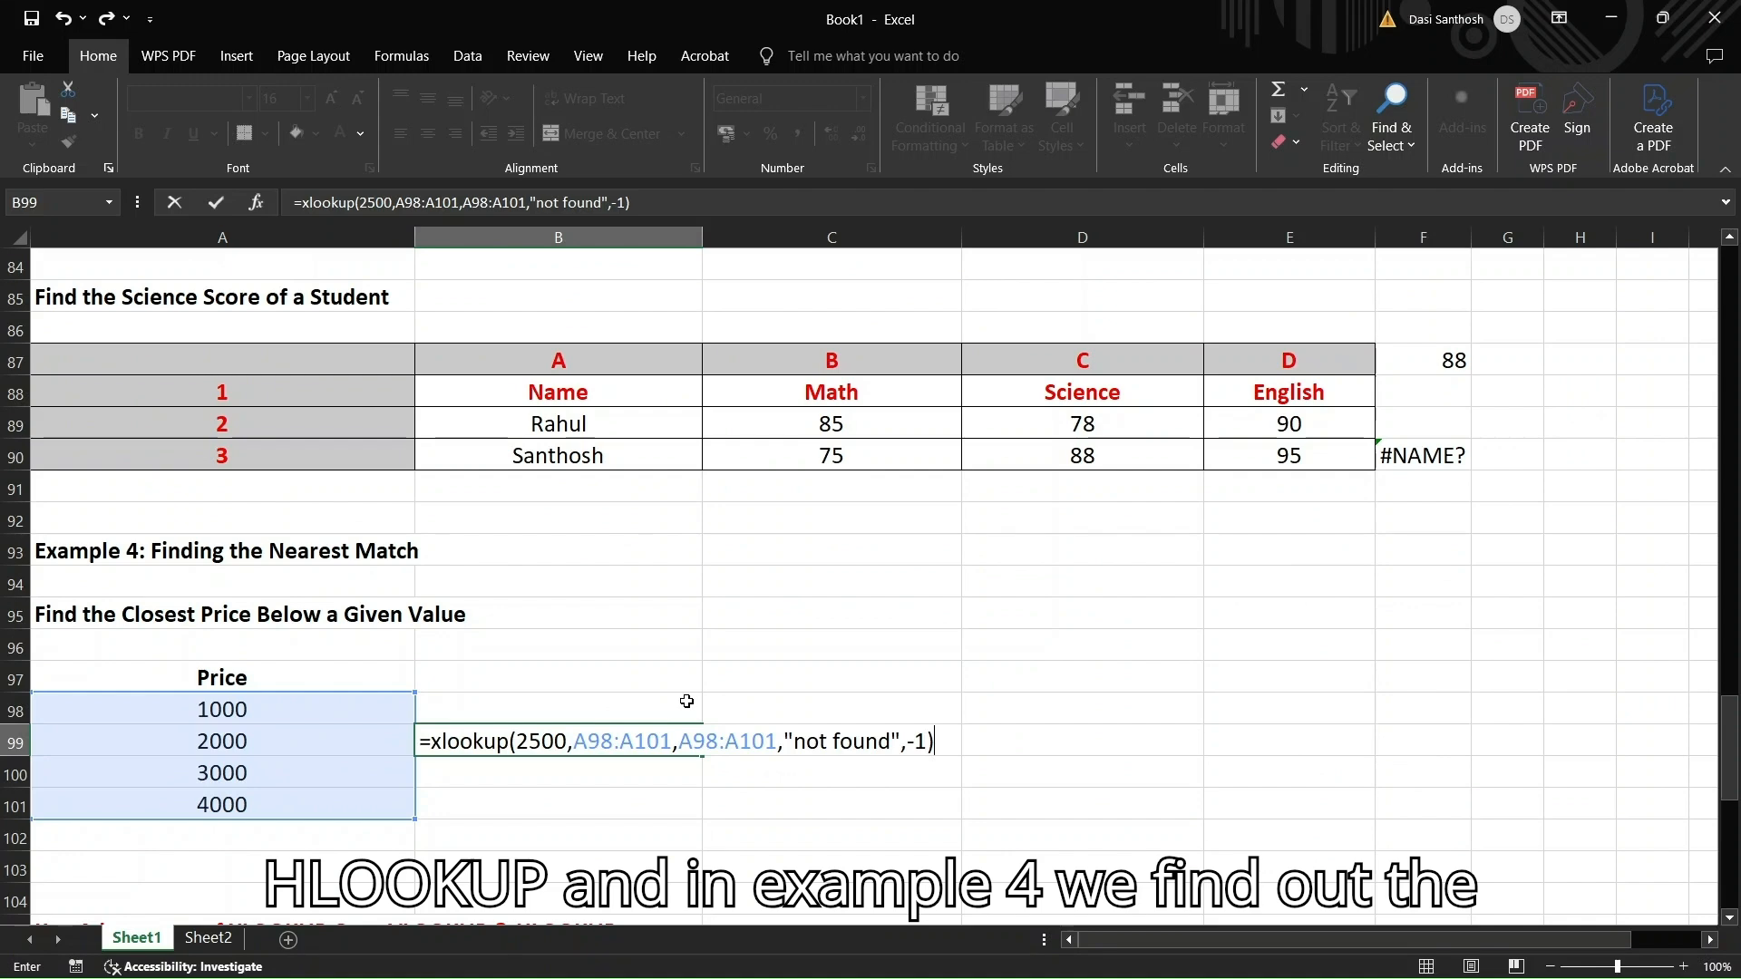
scroll(688, 703, down, 3)
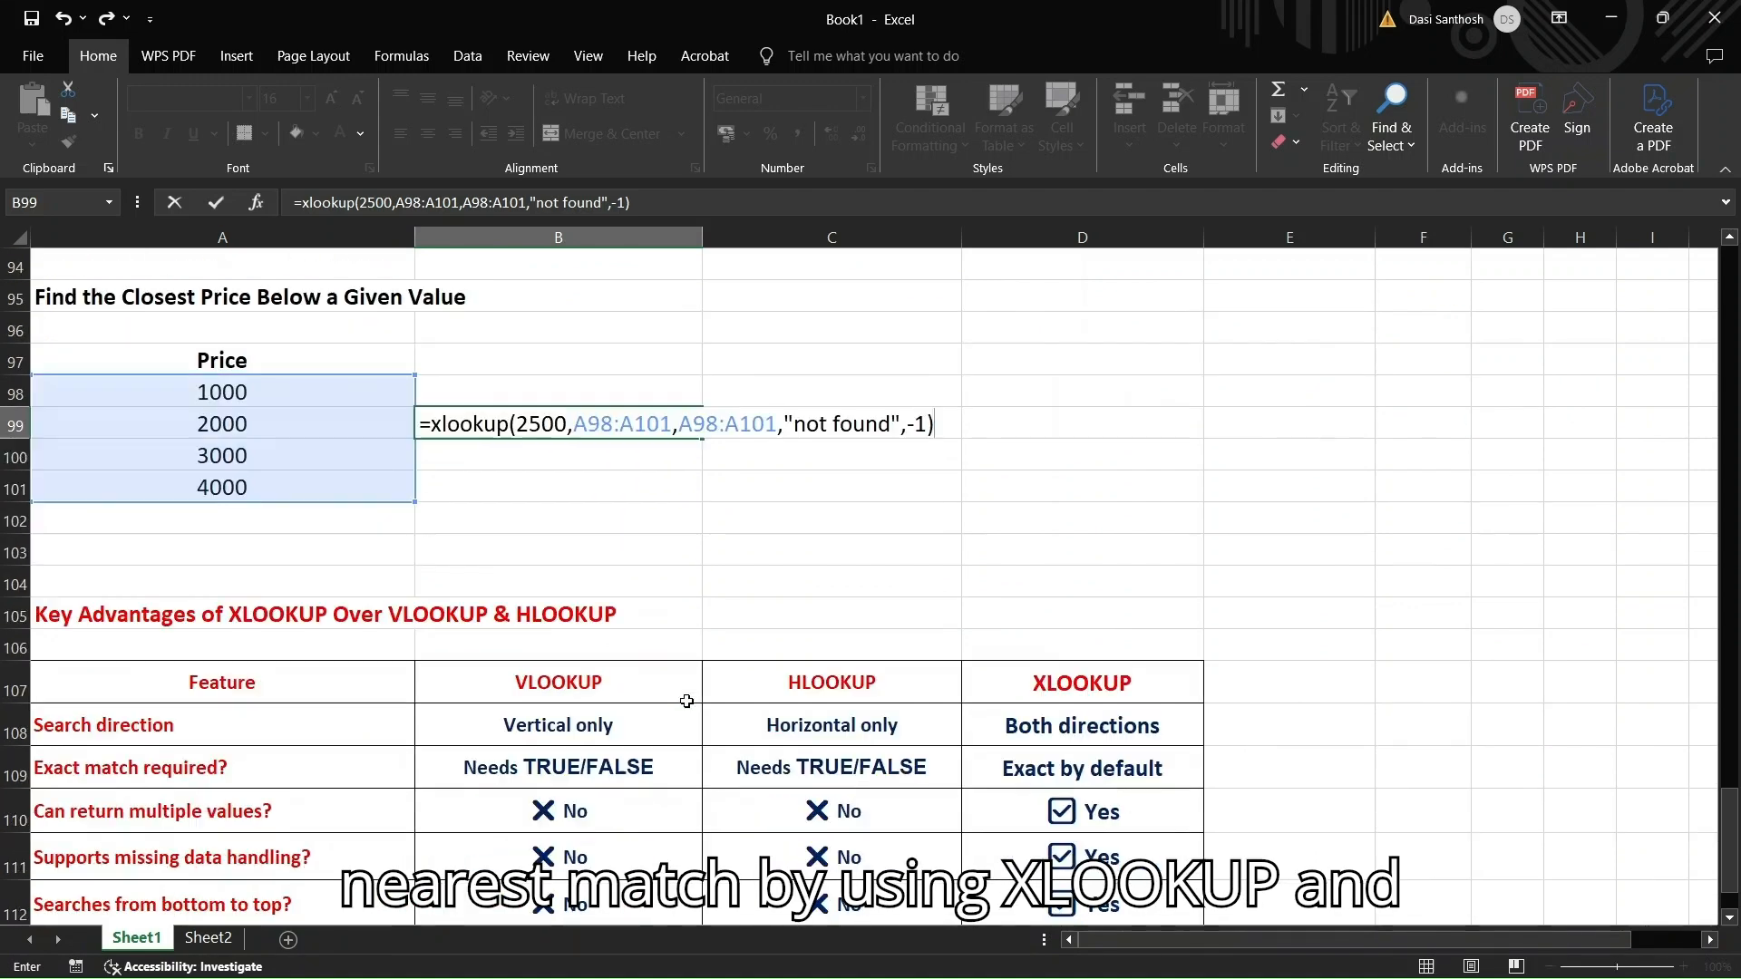
scroll(686, 701, down, 2)
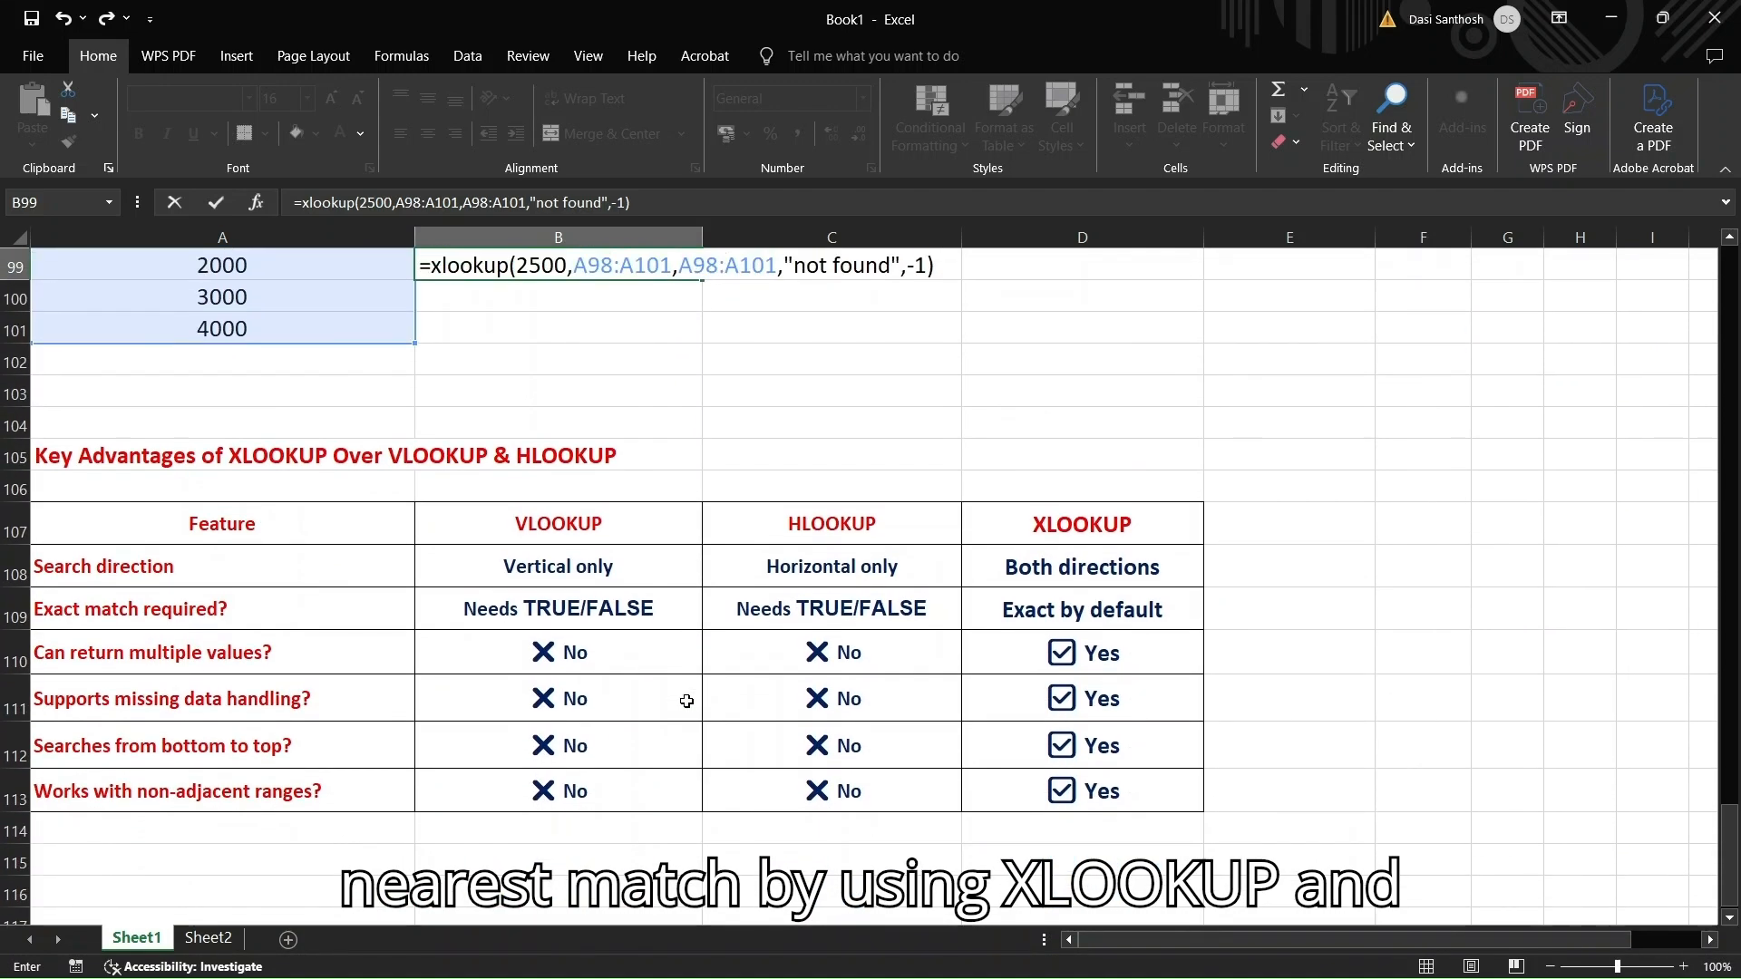